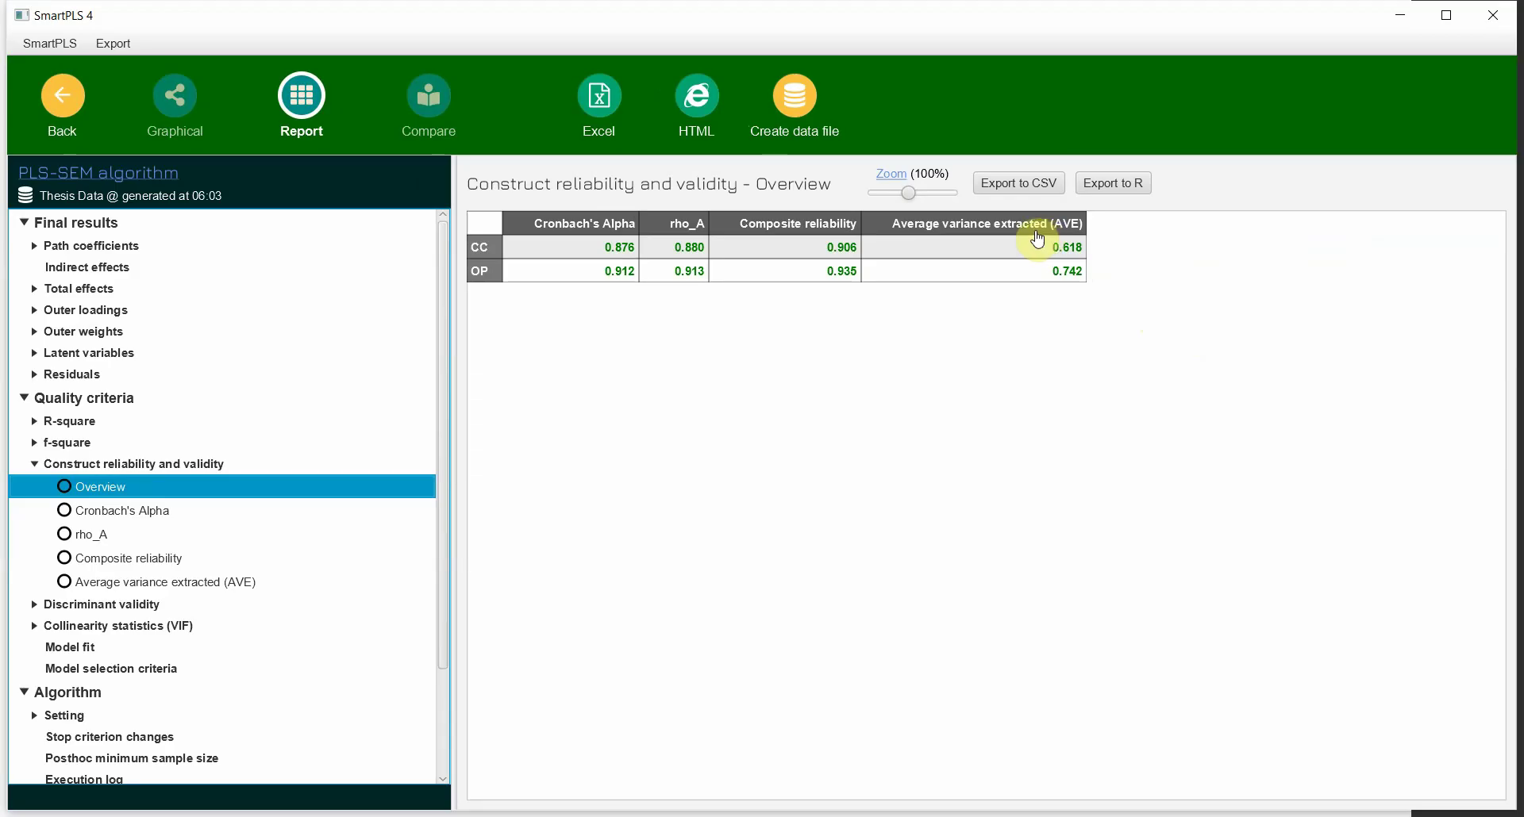
Open the graphical output of the PLS results calculated at 06:03 and examine the CC construct's reliability results and outer loadings
left_click(991, 240)
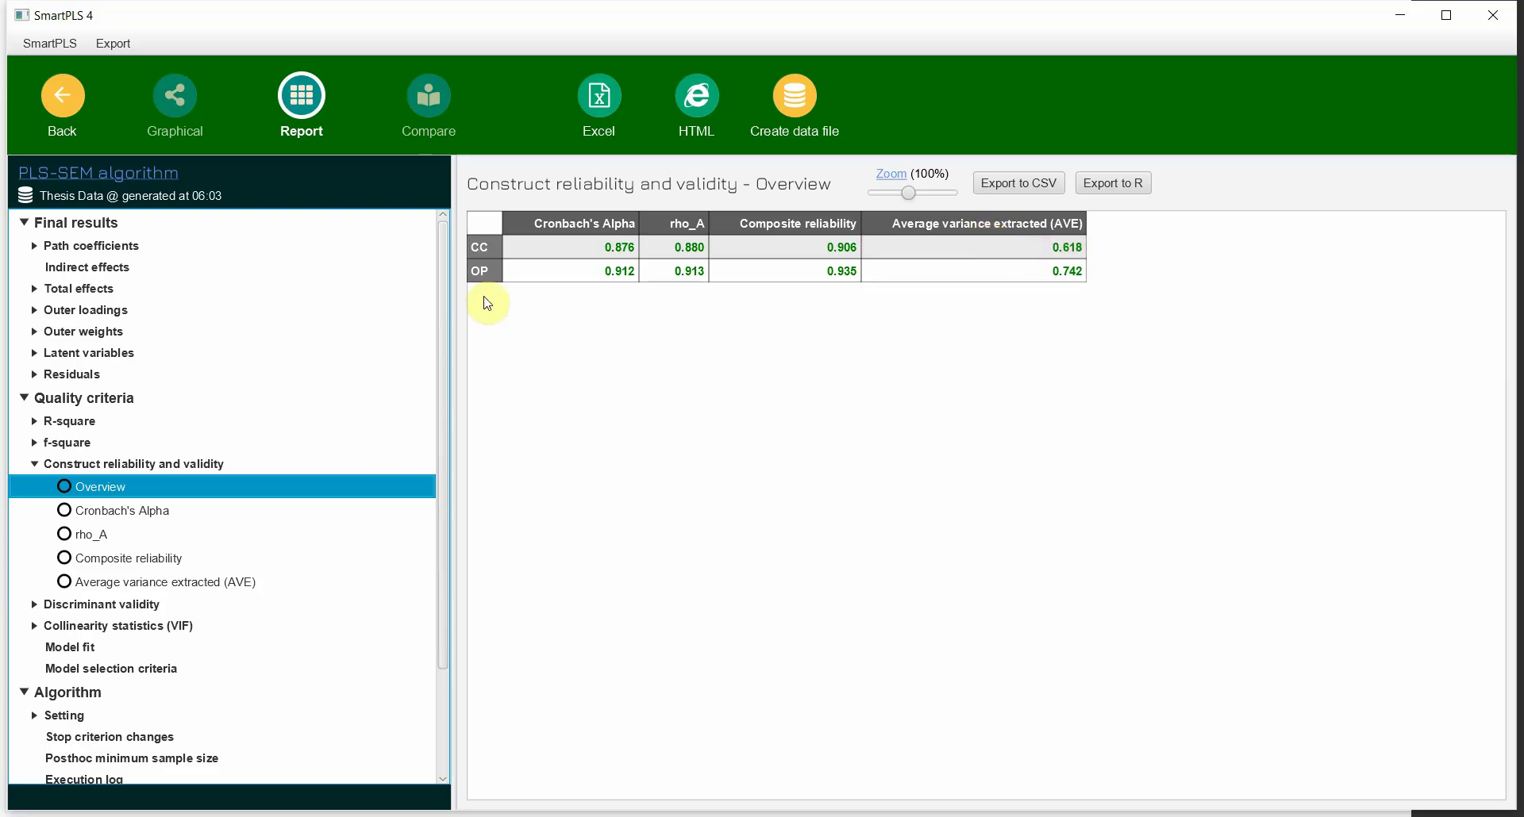
left_click(60, 95)
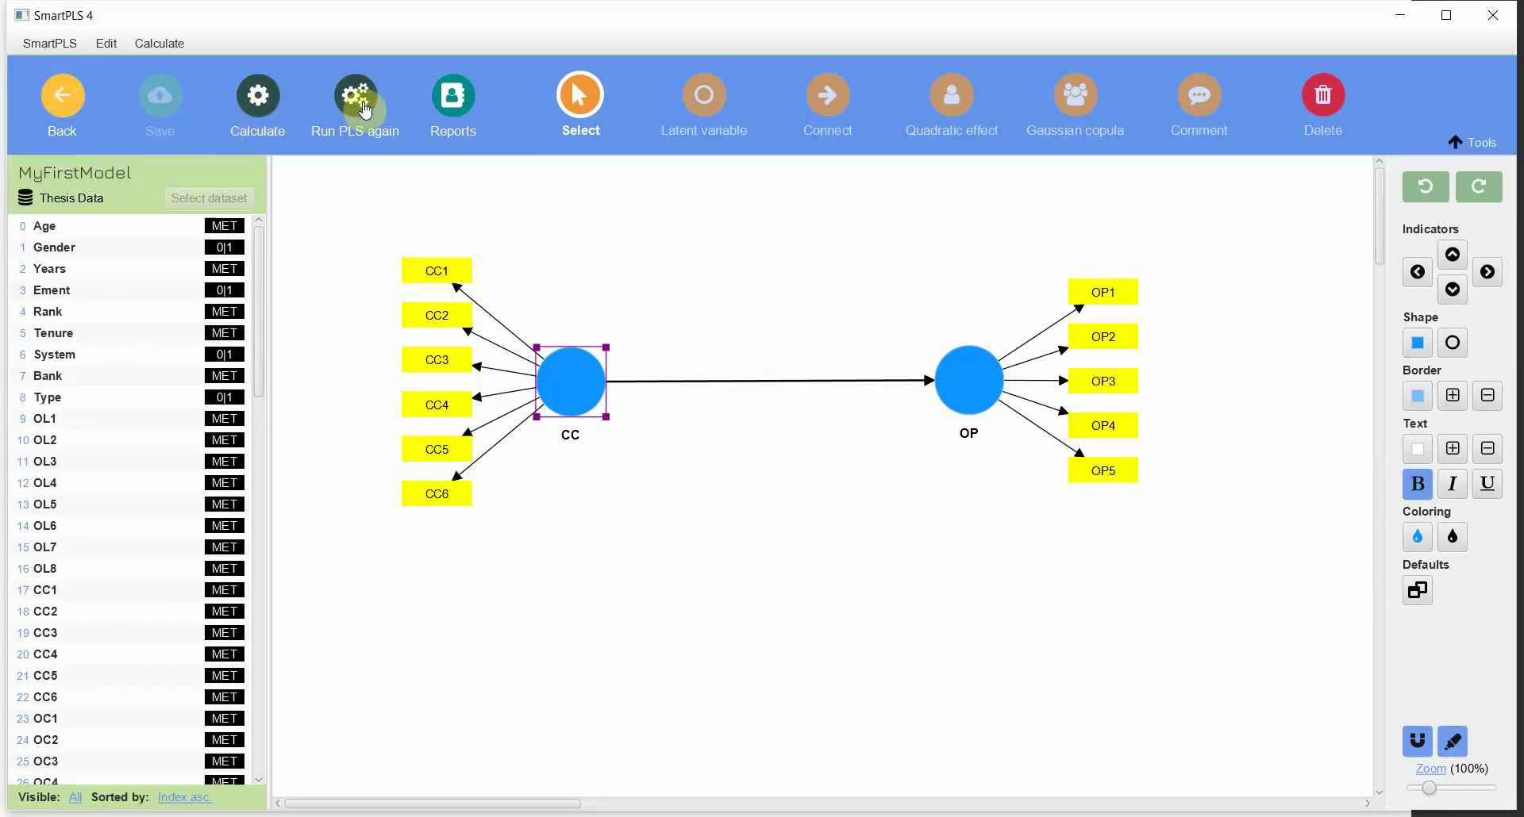
left_click(461, 91)
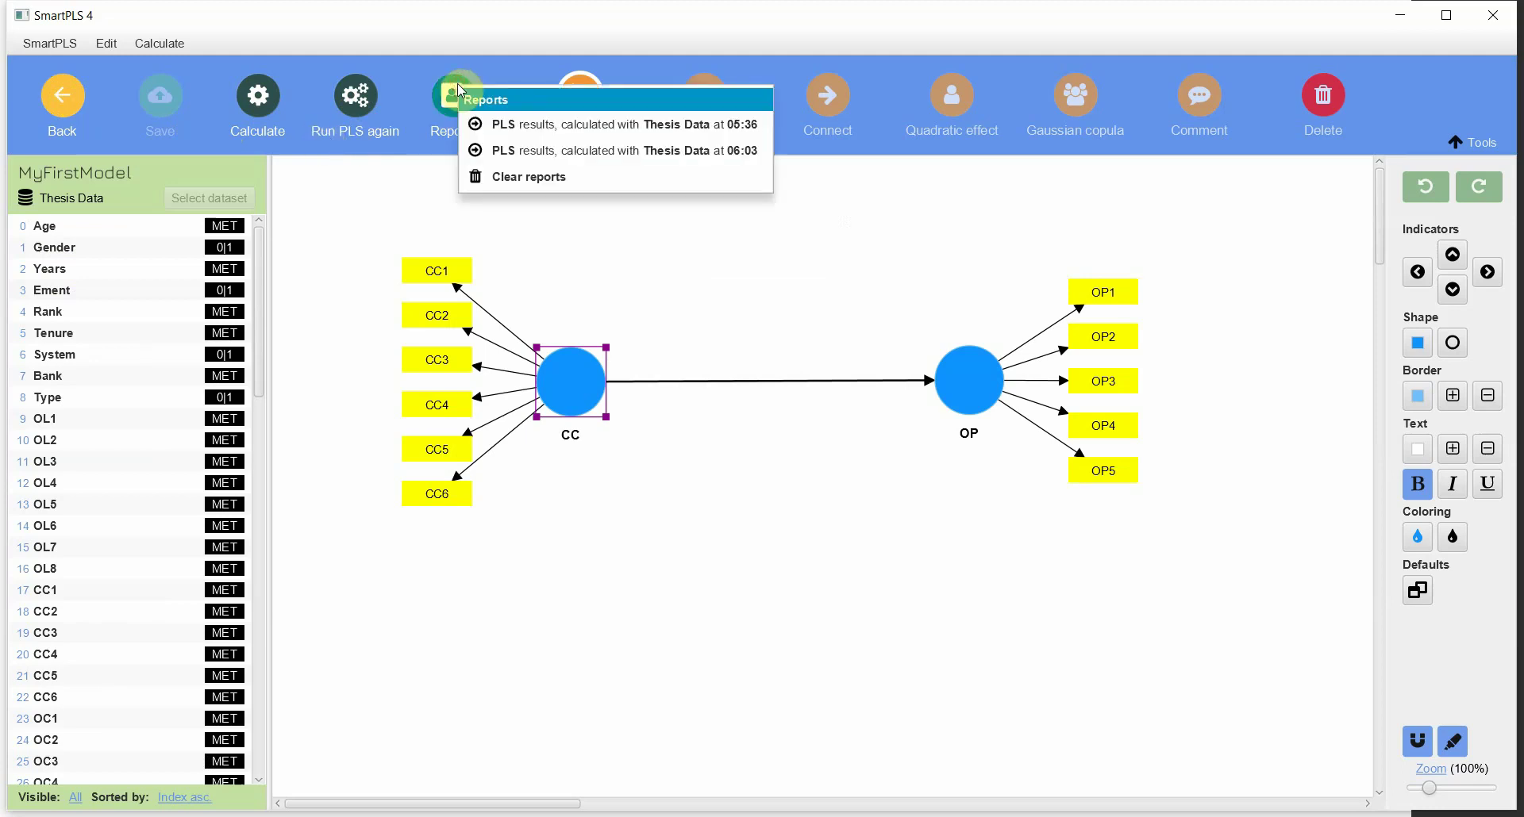
left_click(536, 150)
left_click(171, 102)
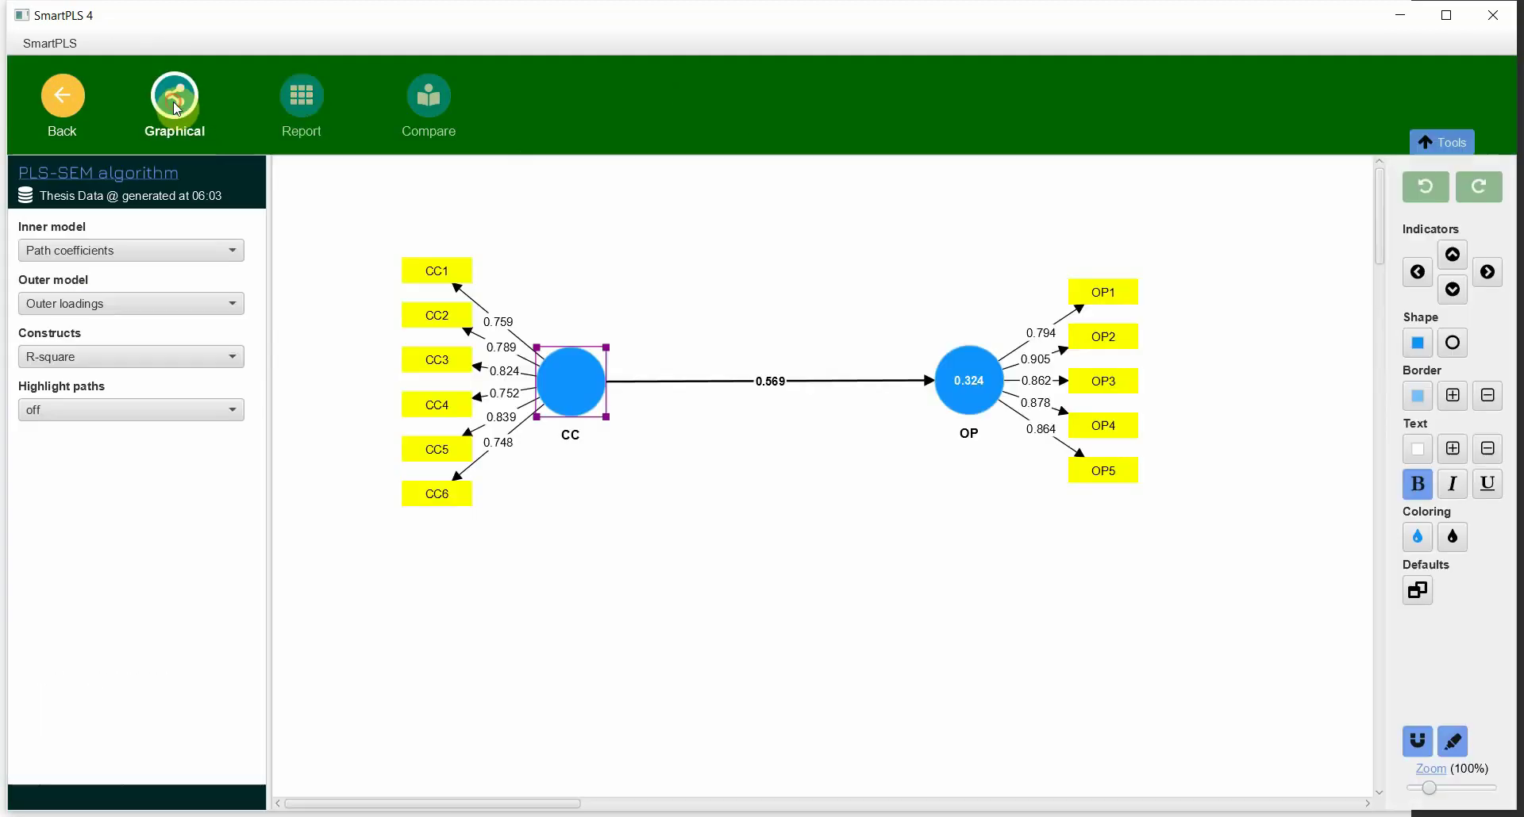
mouse_move(536, 353)
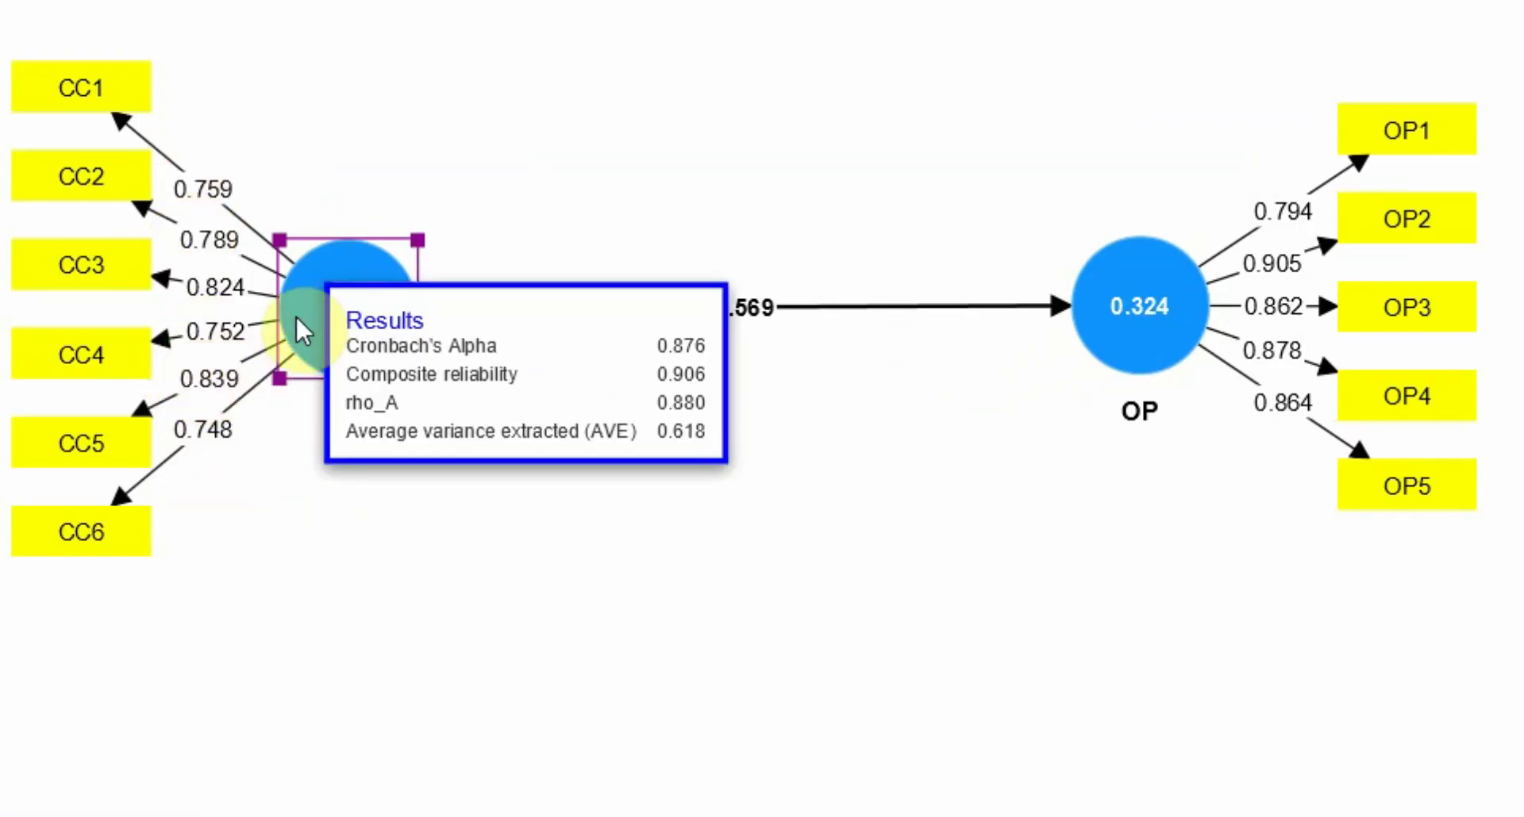
mouse_move(354, 327)
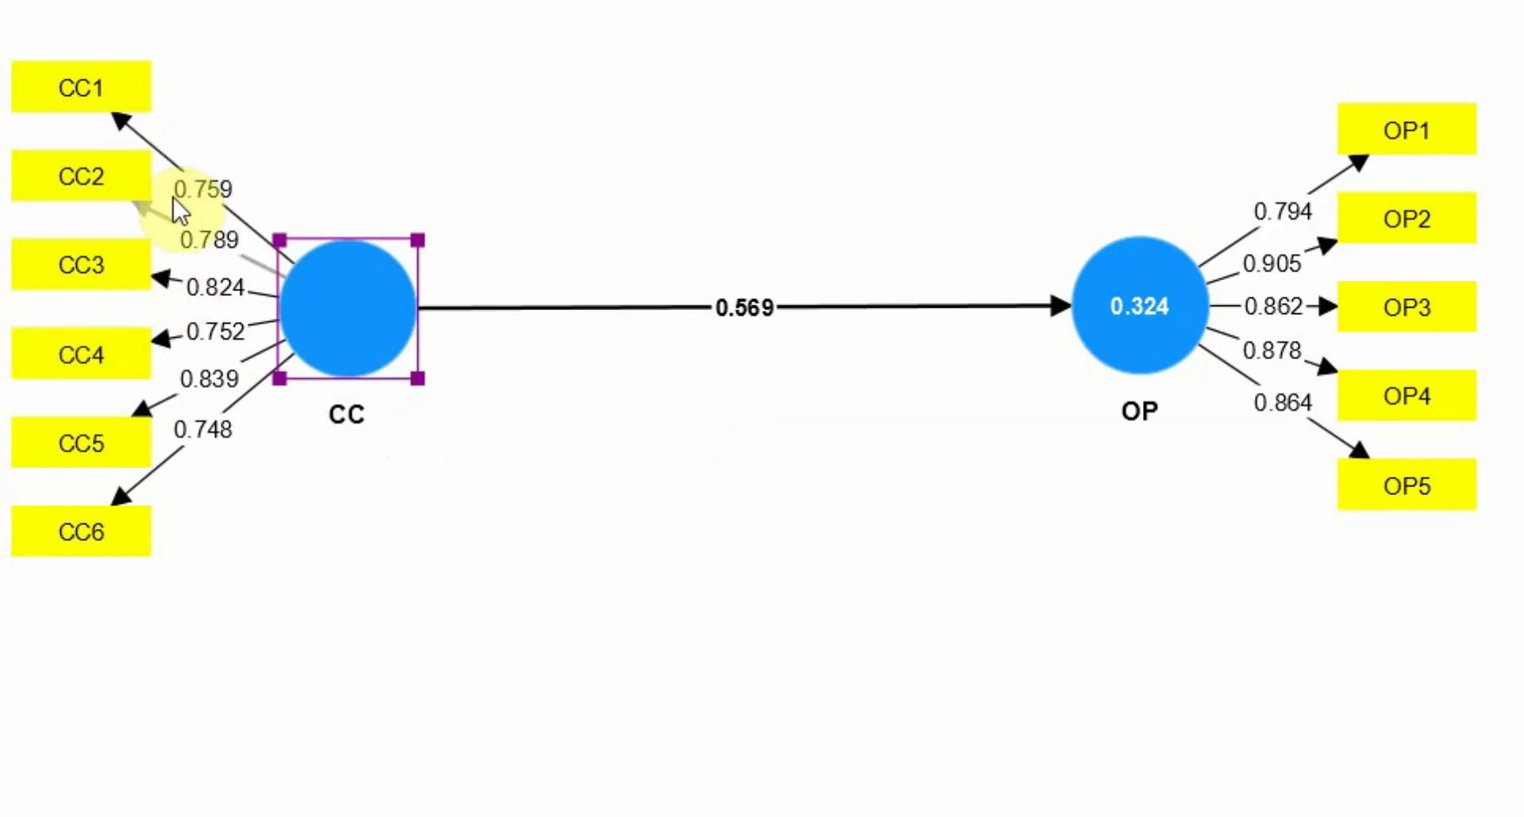
mouse_move(1203, 218)
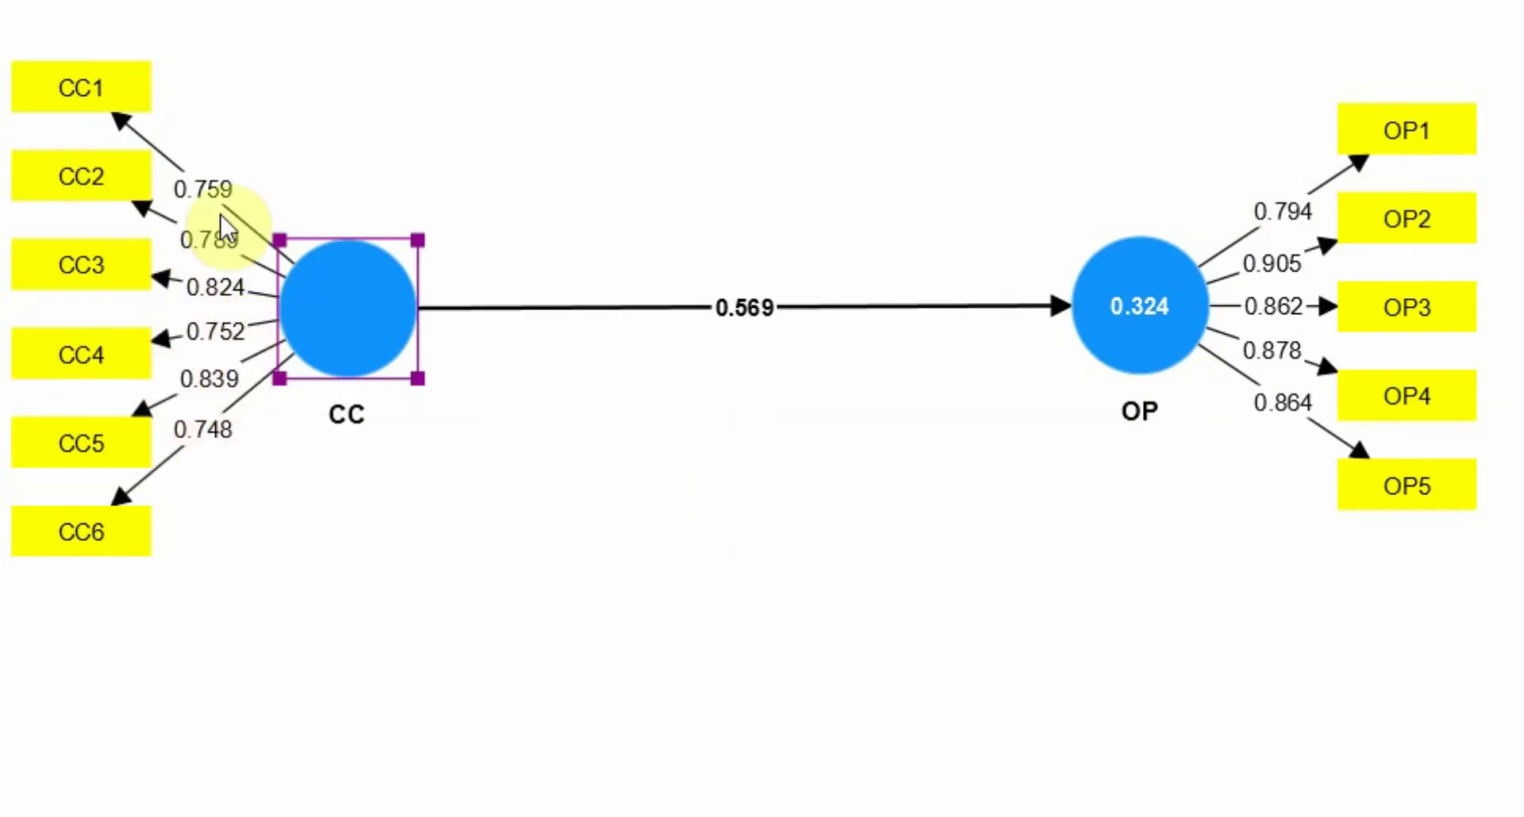
mouse_move(284, 292)
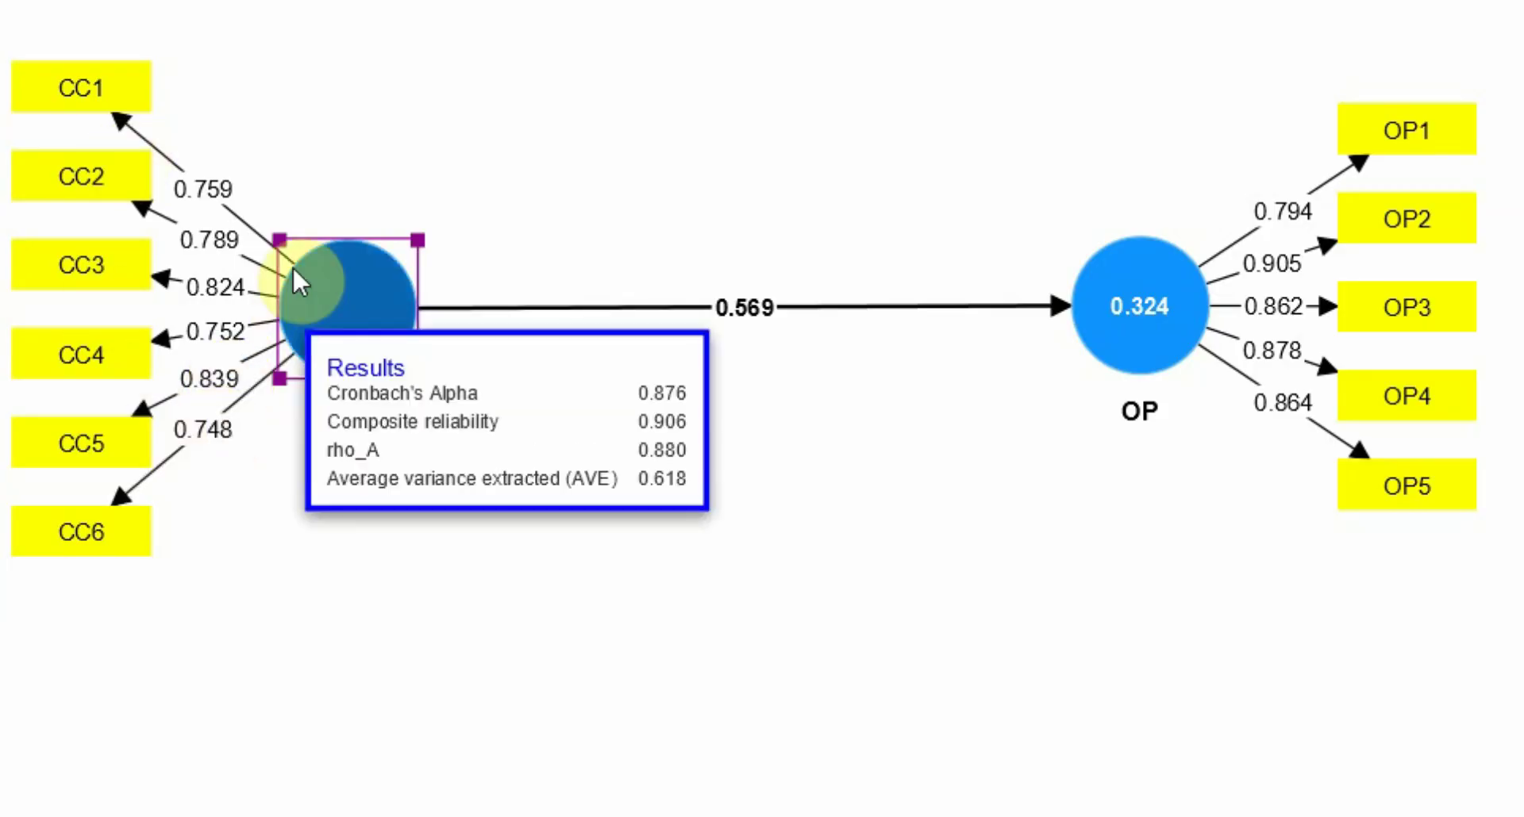
mouse_move(359, 353)
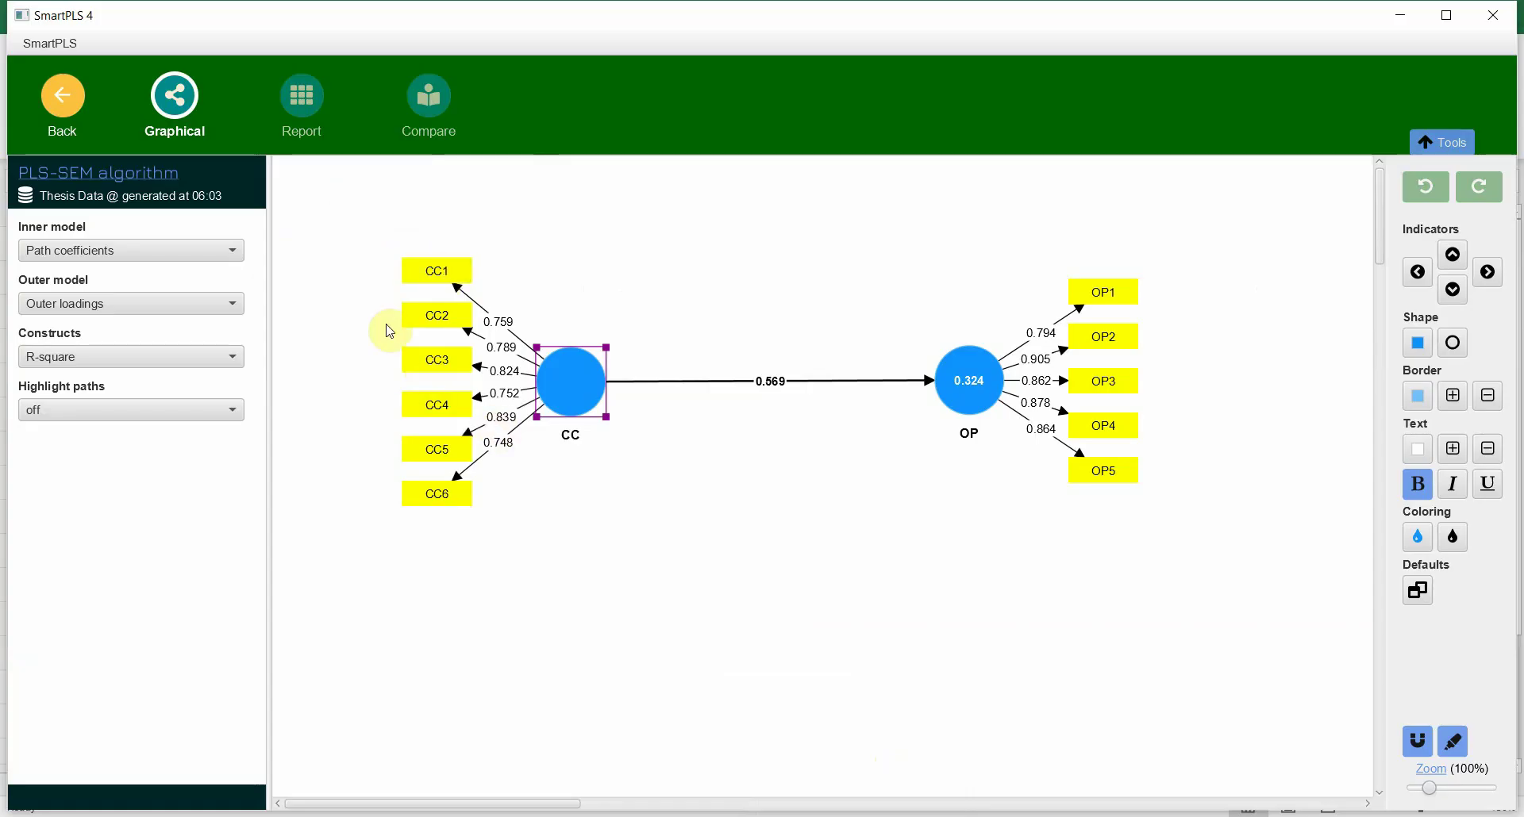
Copy the CC1 to CC6 loadings in the CC column of the report's outer loadings matrix
left_click(301, 111)
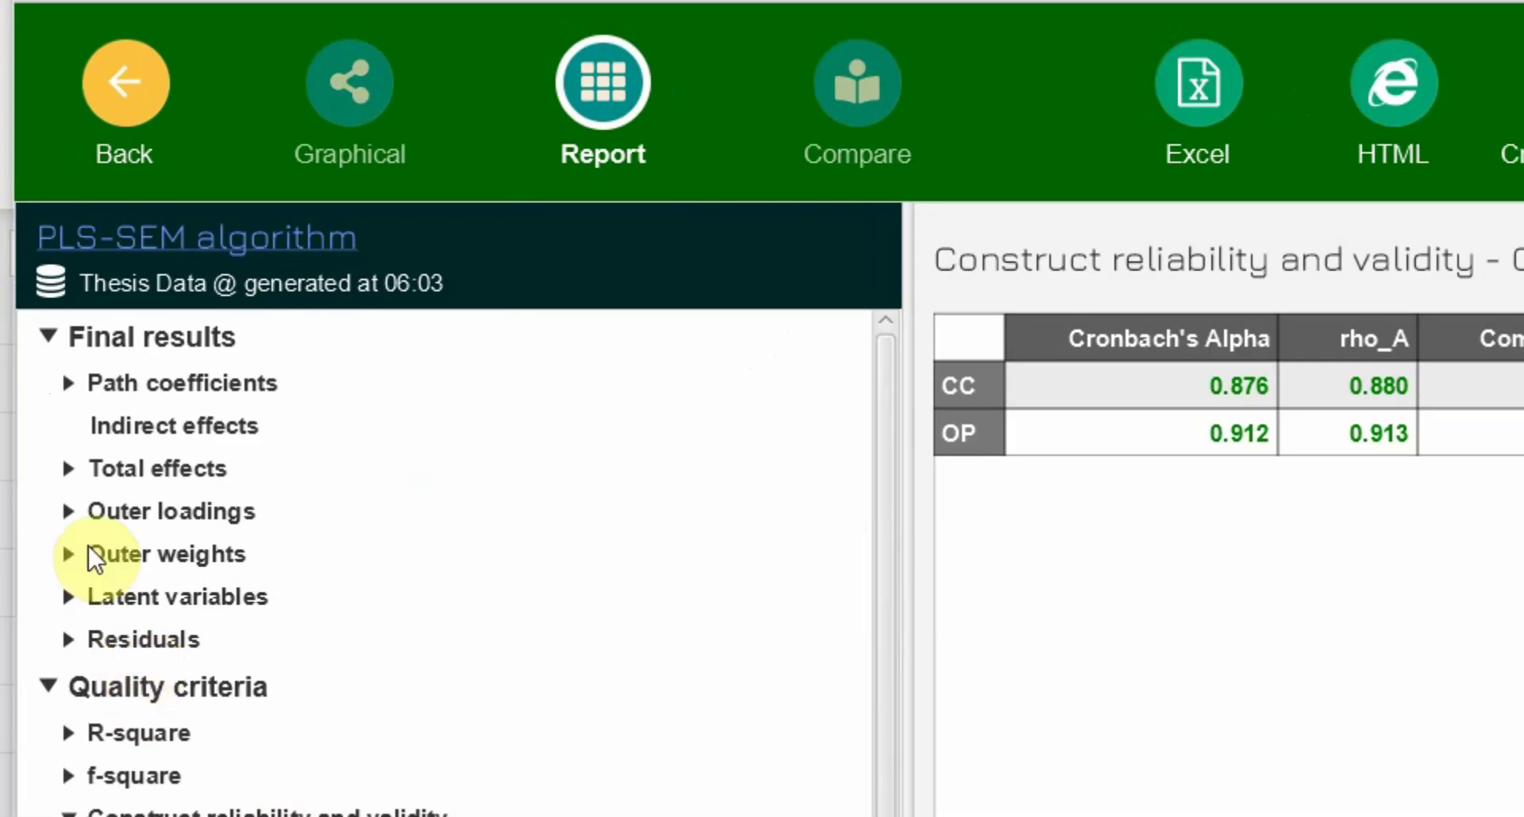
left_click(67, 512)
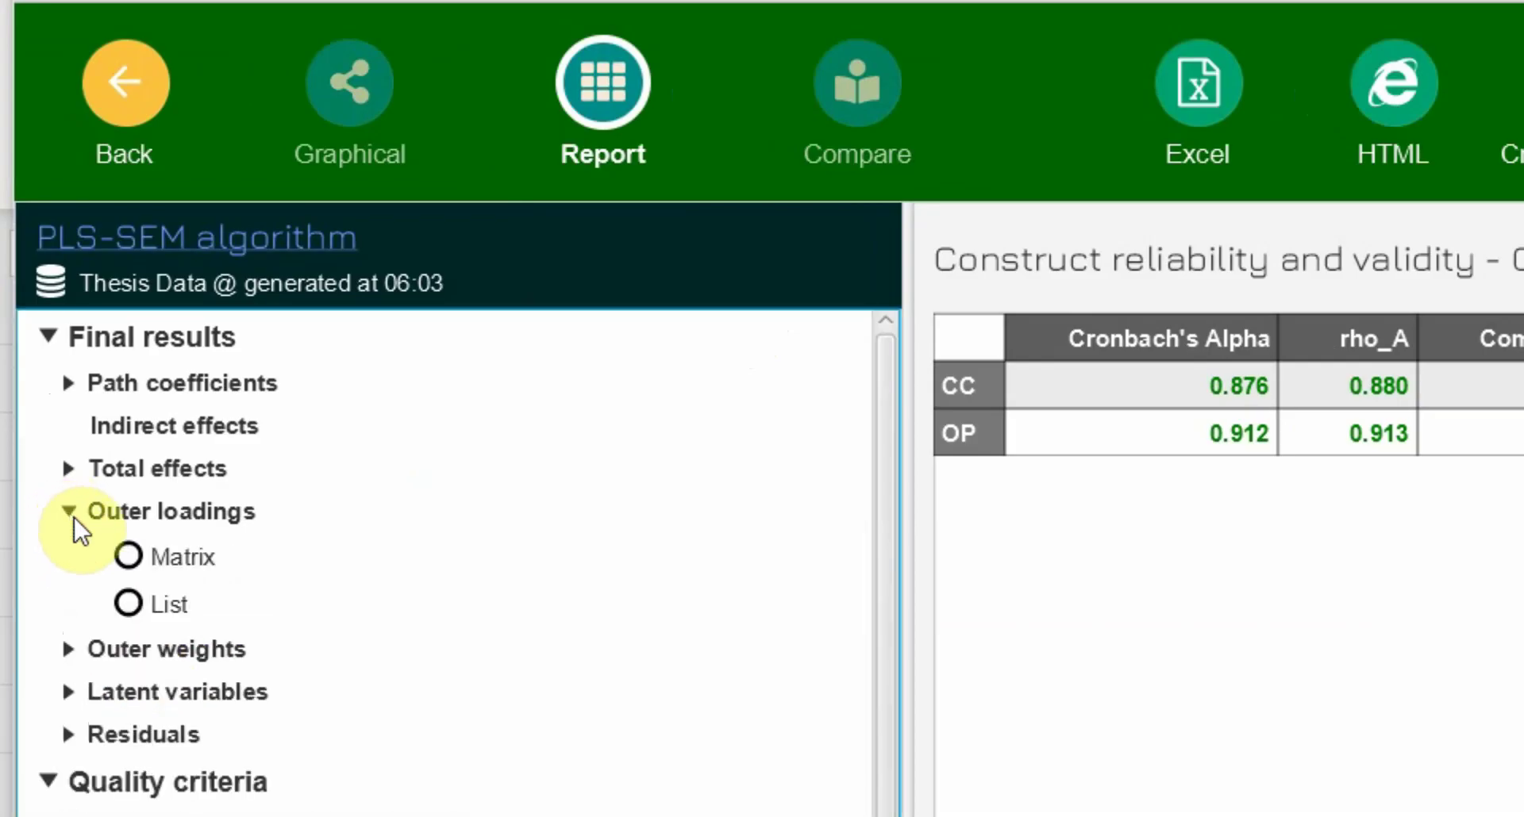
left_click(179, 566)
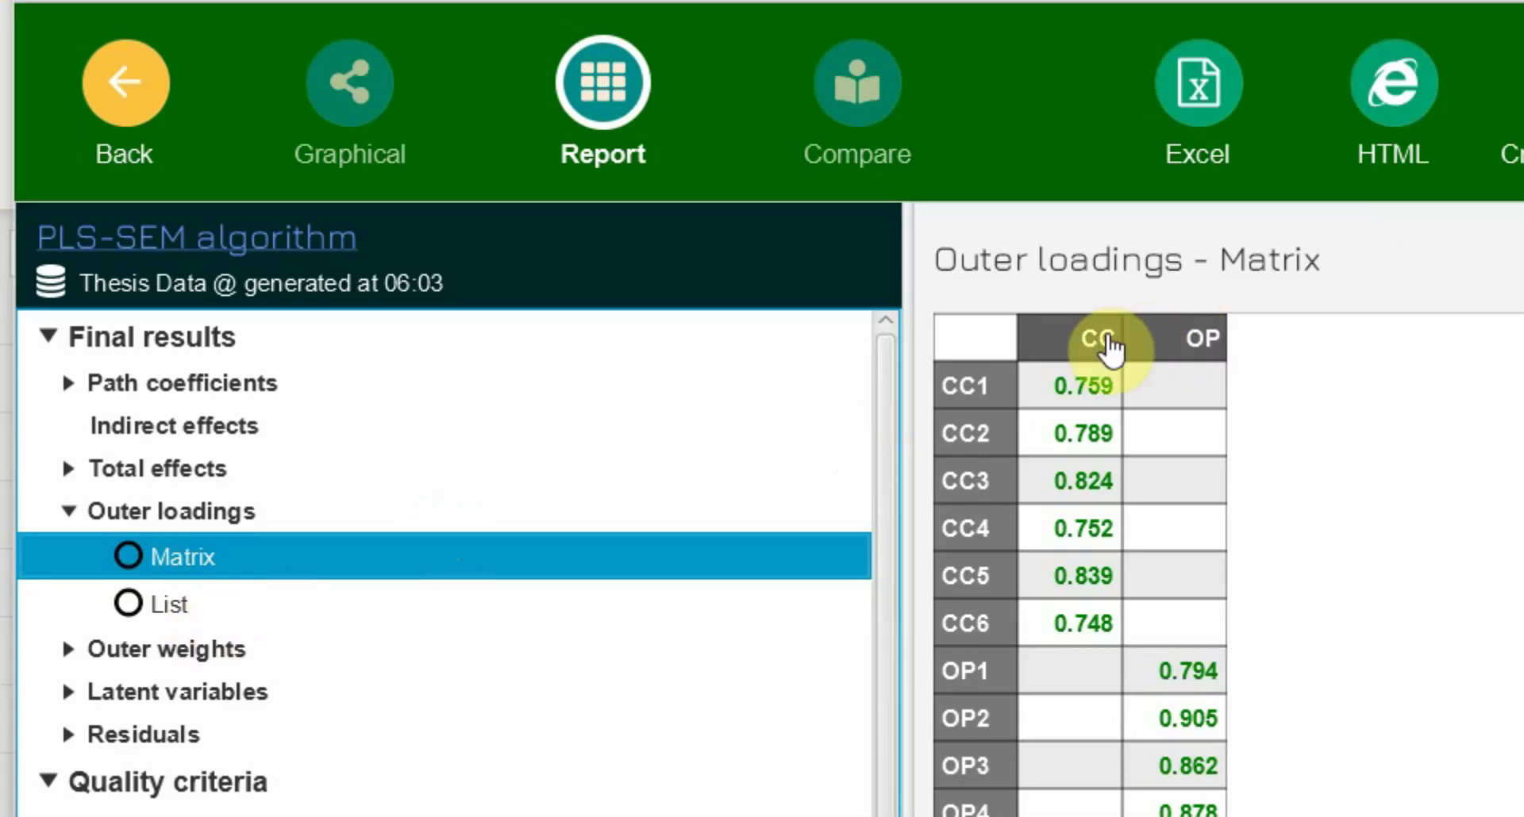
left_click_drag(1073, 384, 1075, 623)
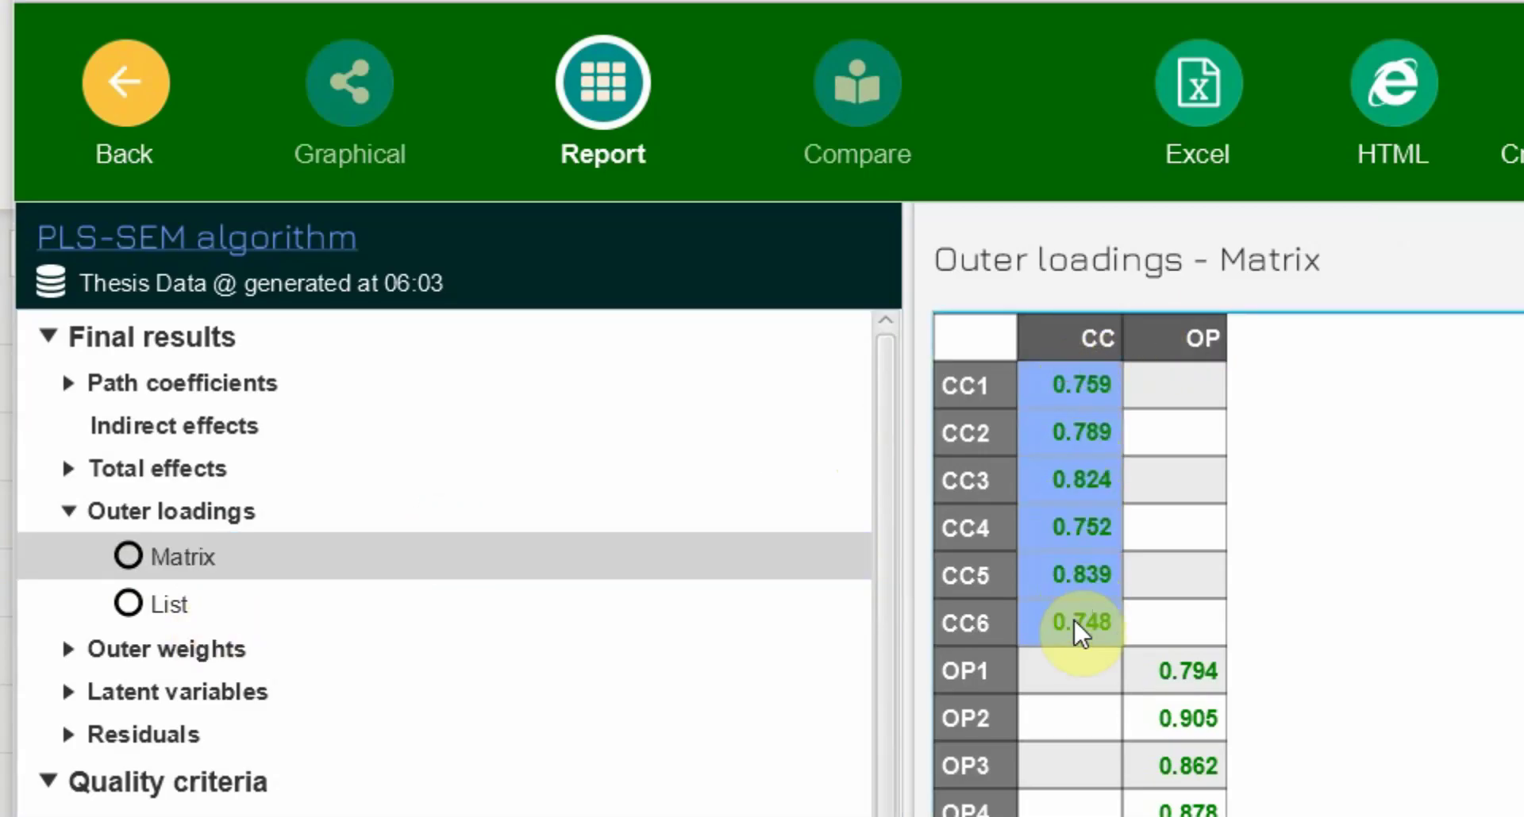
right_click(1073, 618)
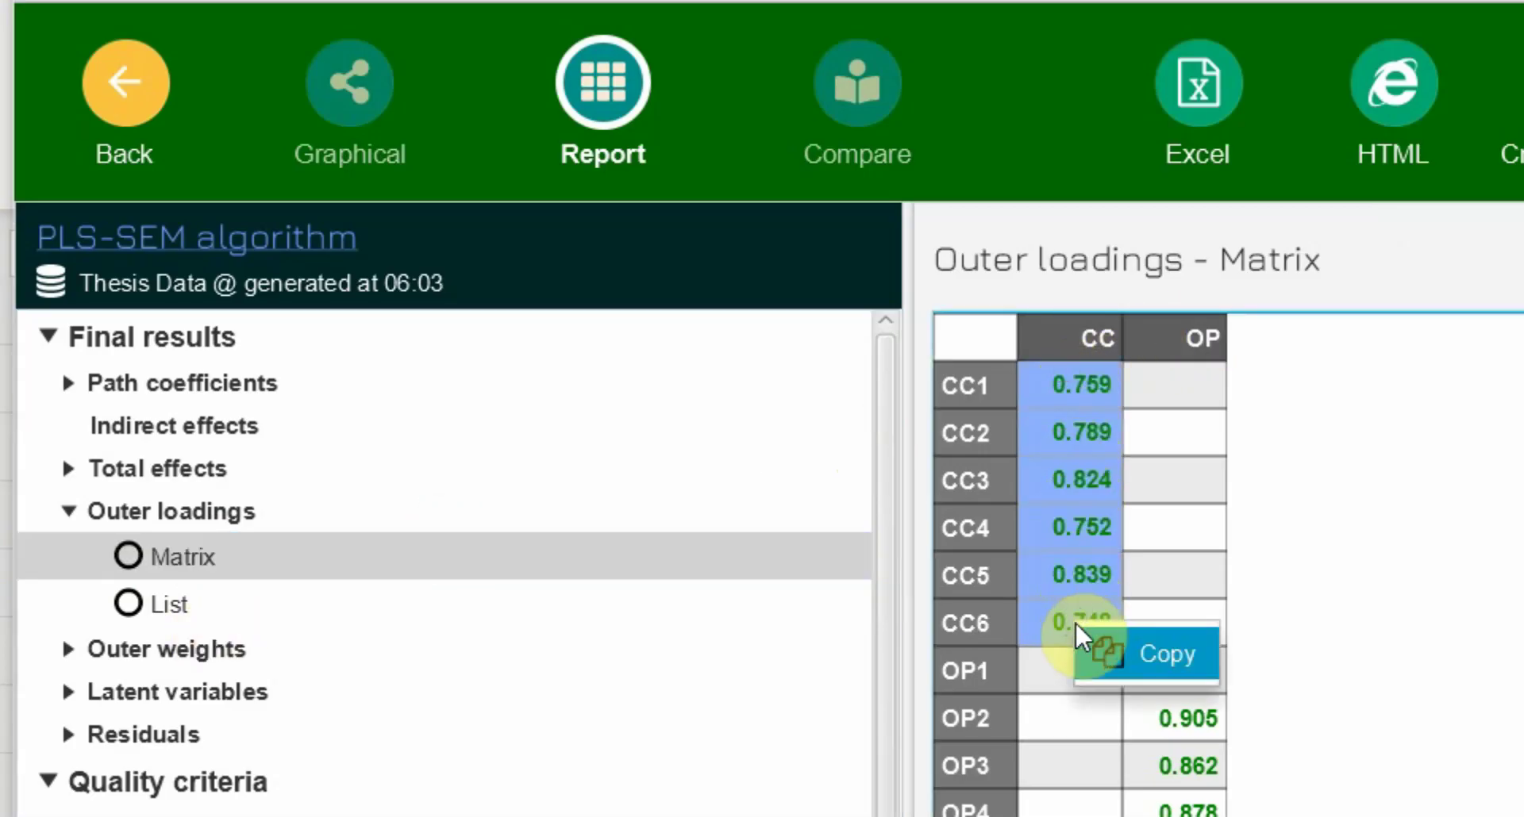
left_click(1124, 655)
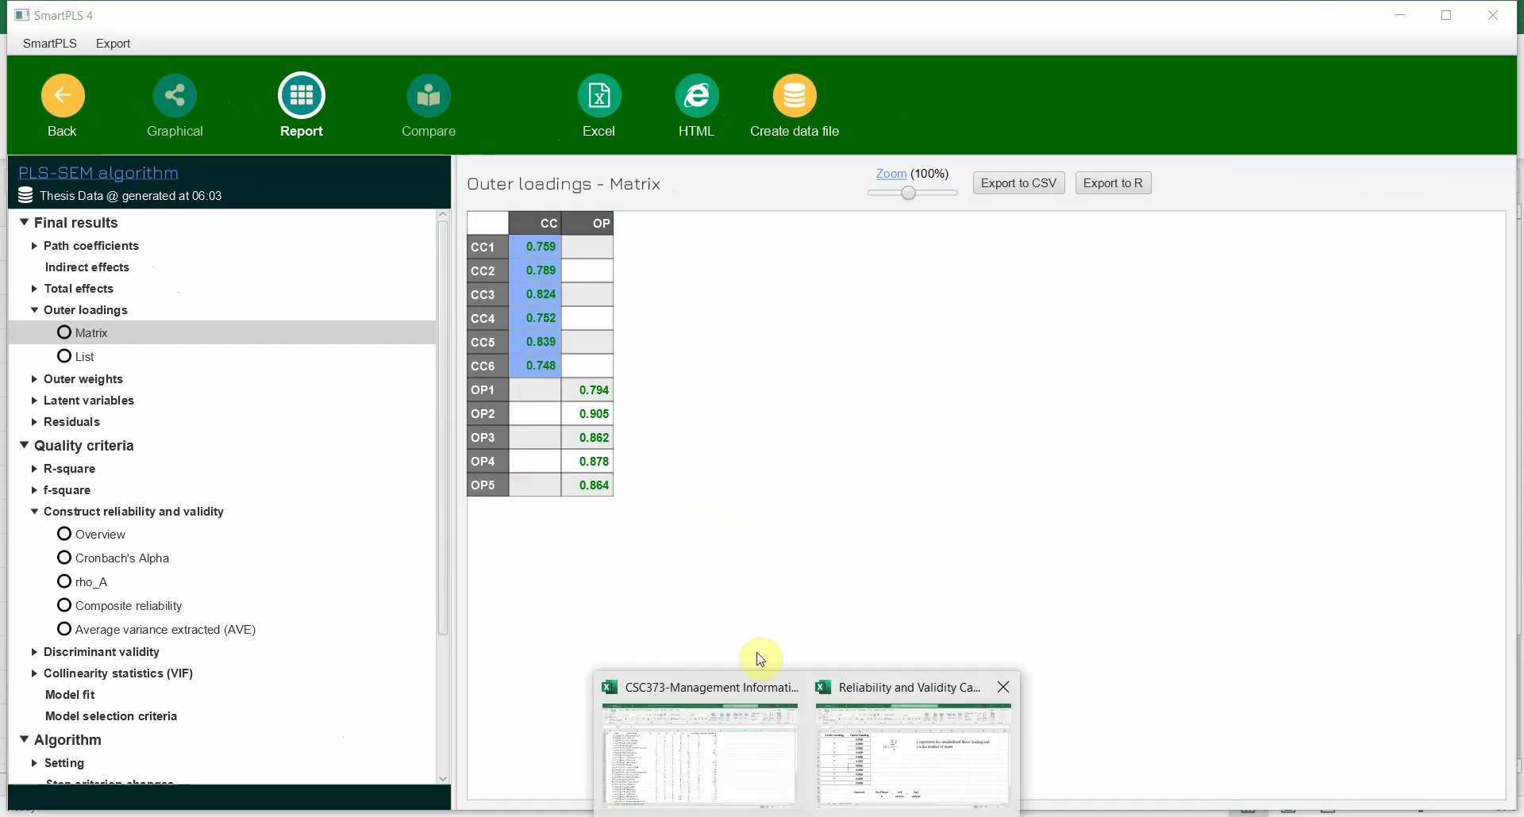
Switch to the Reliability and Validity Calculator workbook in Excel and paste the copied loadings into the AVE sheet starting at cell A2
left_click(878, 743)
left_click(202, 283)
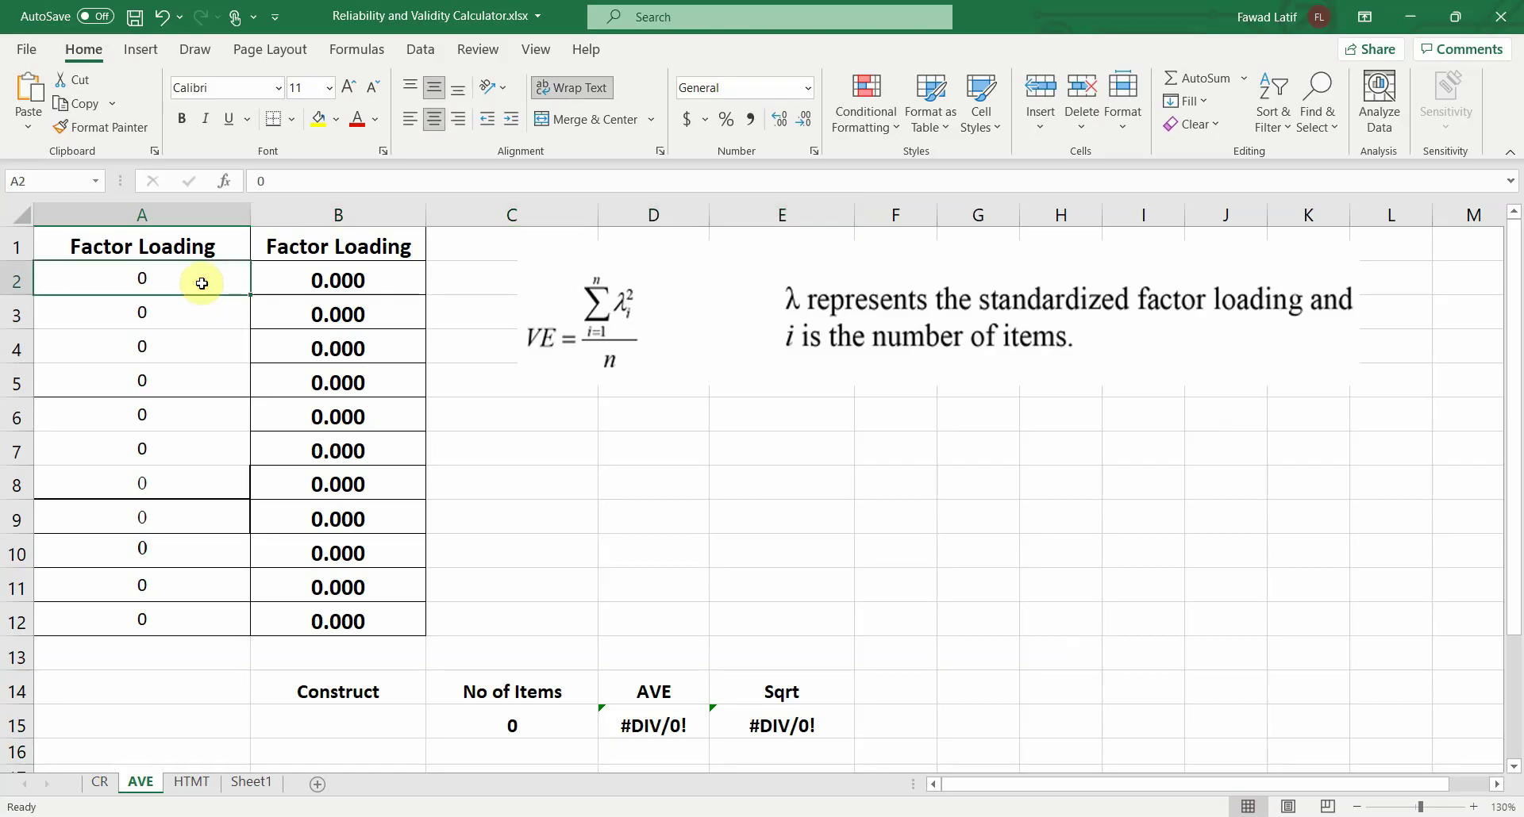
key("ctrl+v")
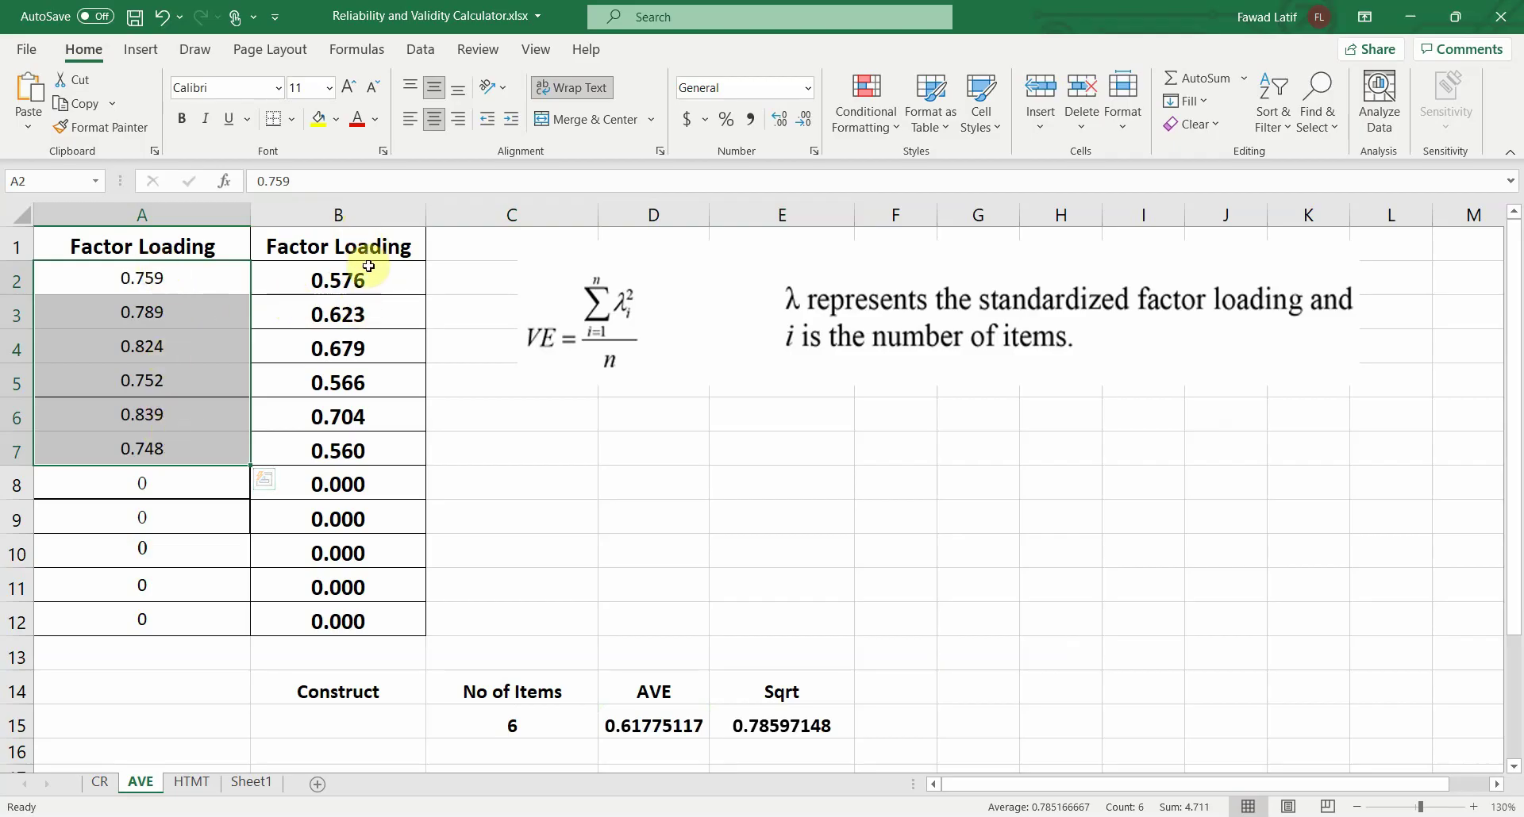
key("Escape")
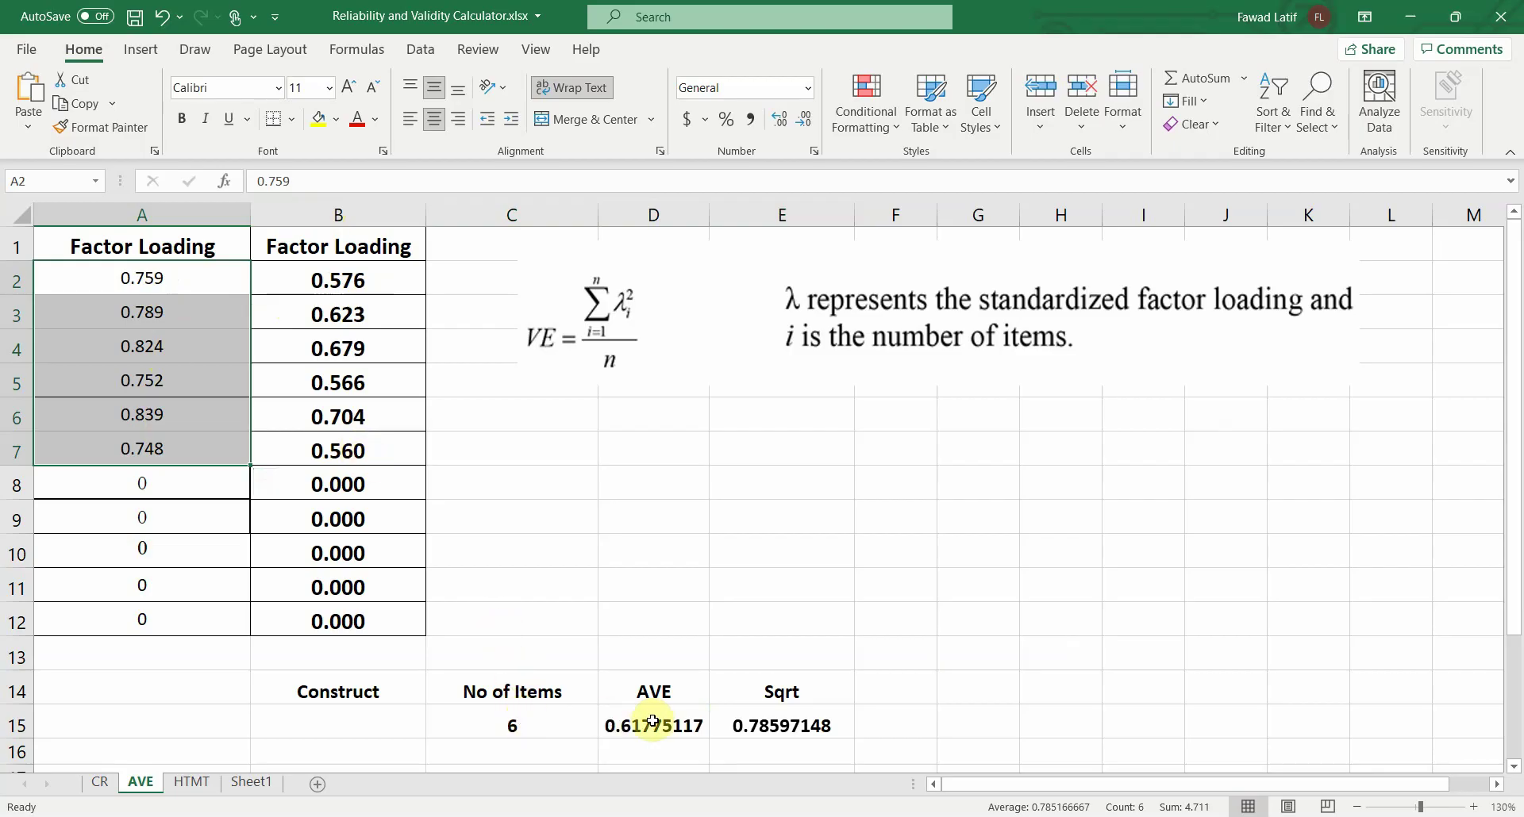
Inspect the calculated AVE in D15 and compare it with the construct reliability and validity overview in SmartPLS
left_click(651, 727)
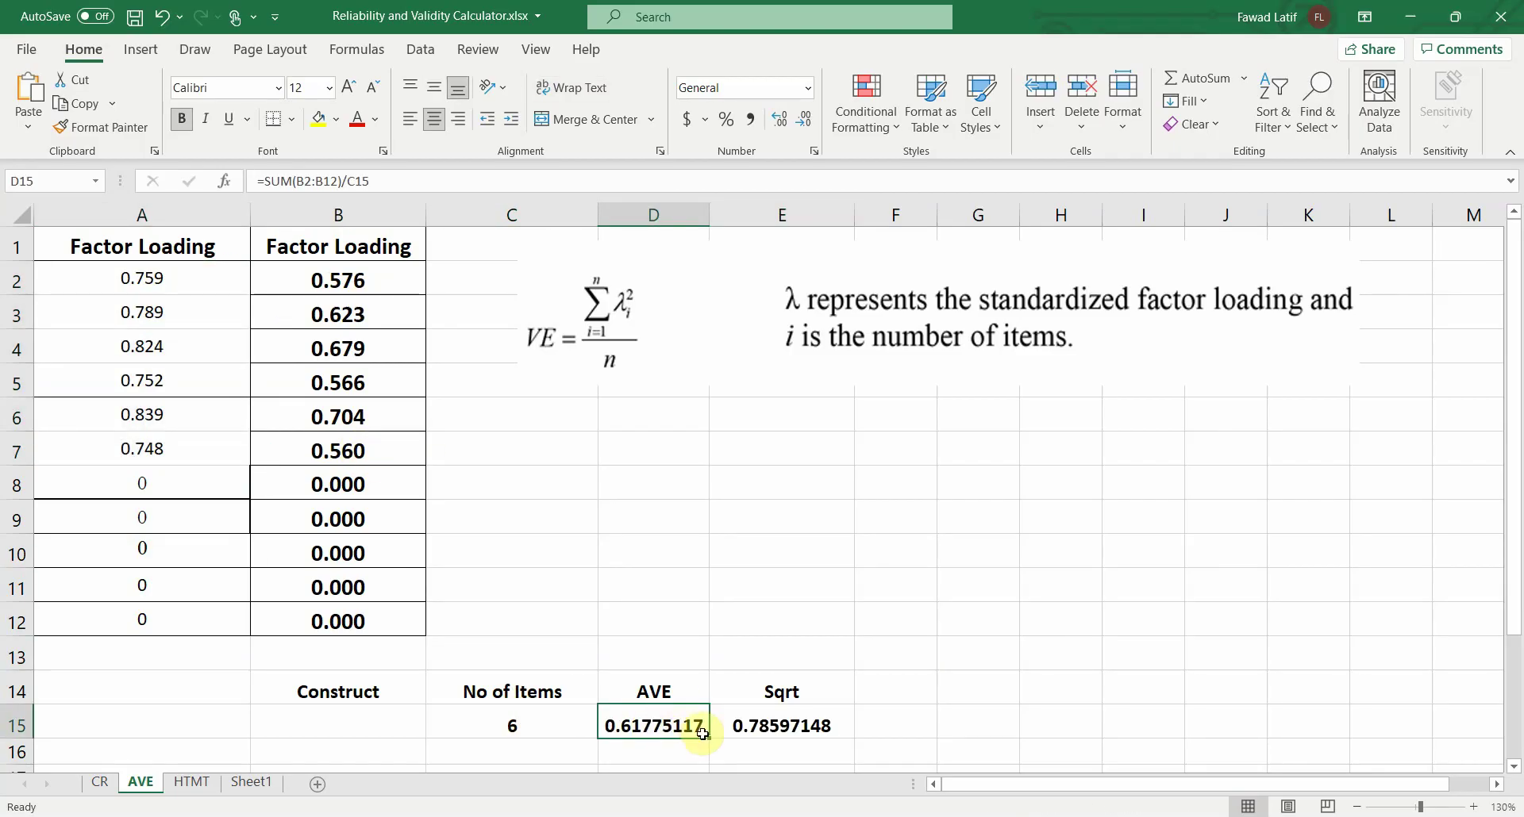
key("alt+Tab")
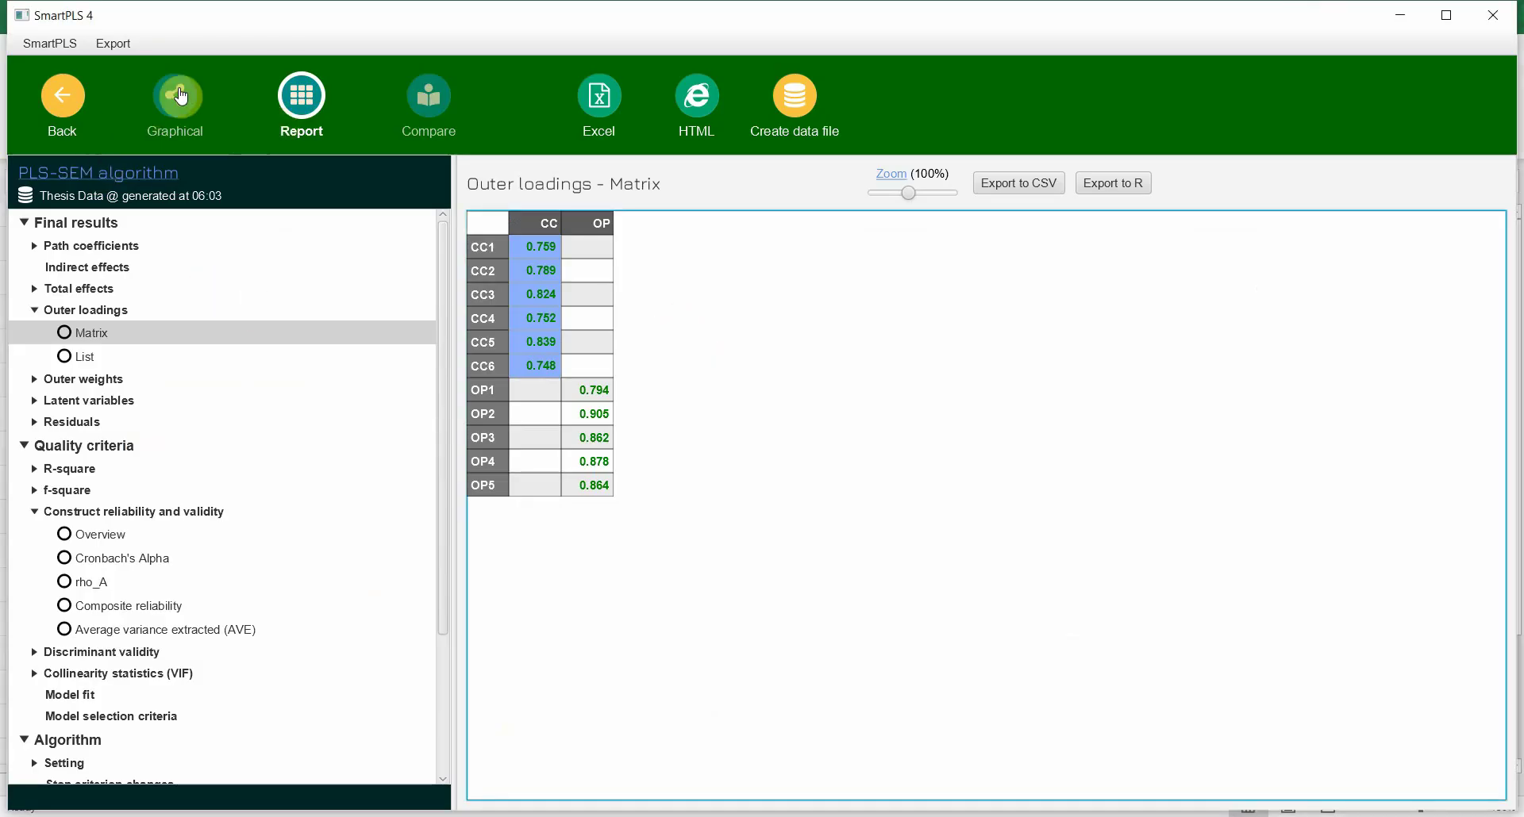
left_click(90, 534)
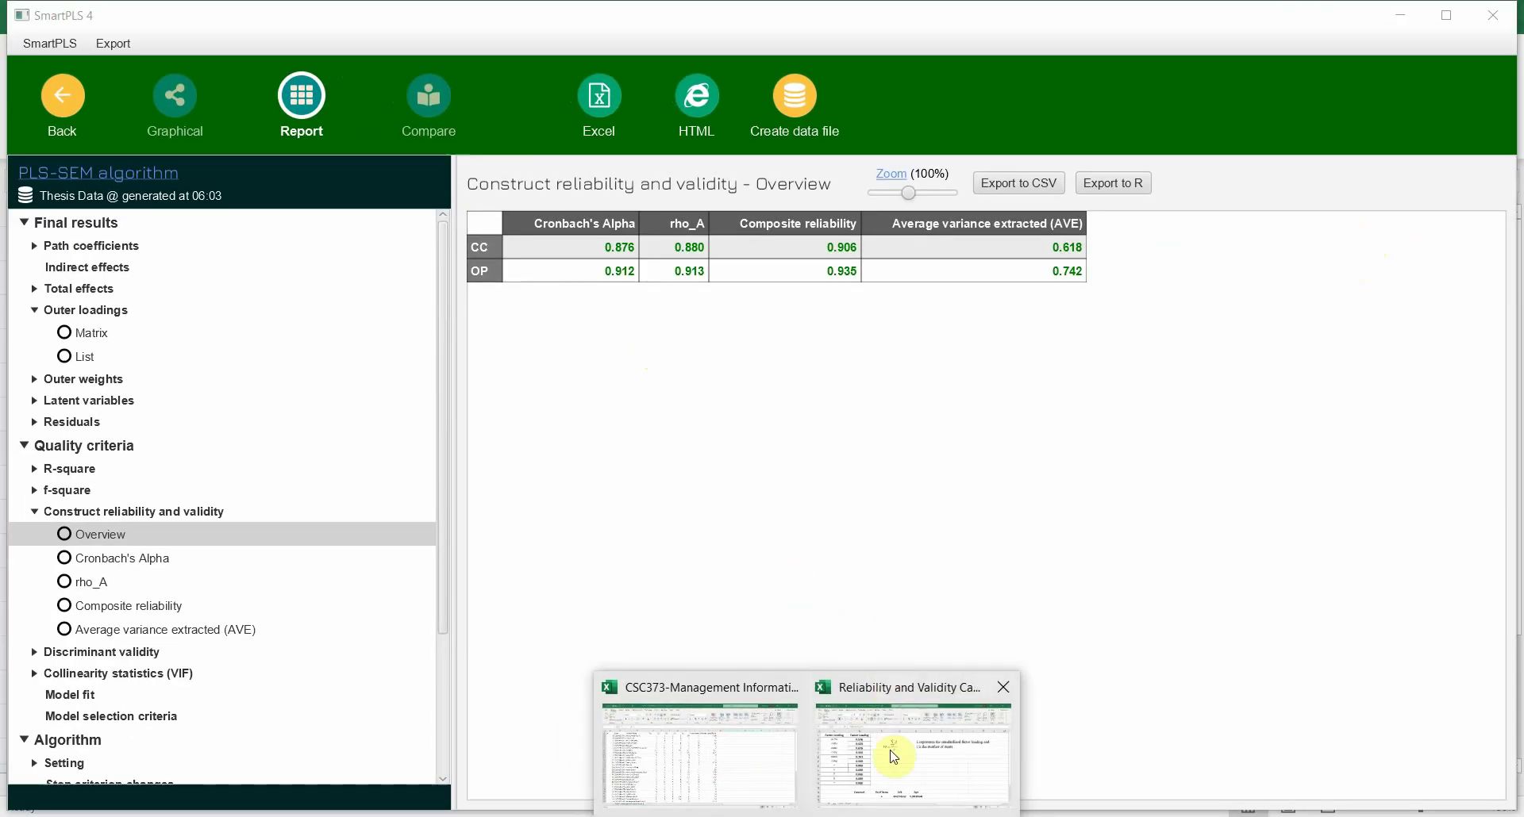
Return to the Excel calculator workbook and change the first factor loading in A2 to 0.656
left_click(880, 805)
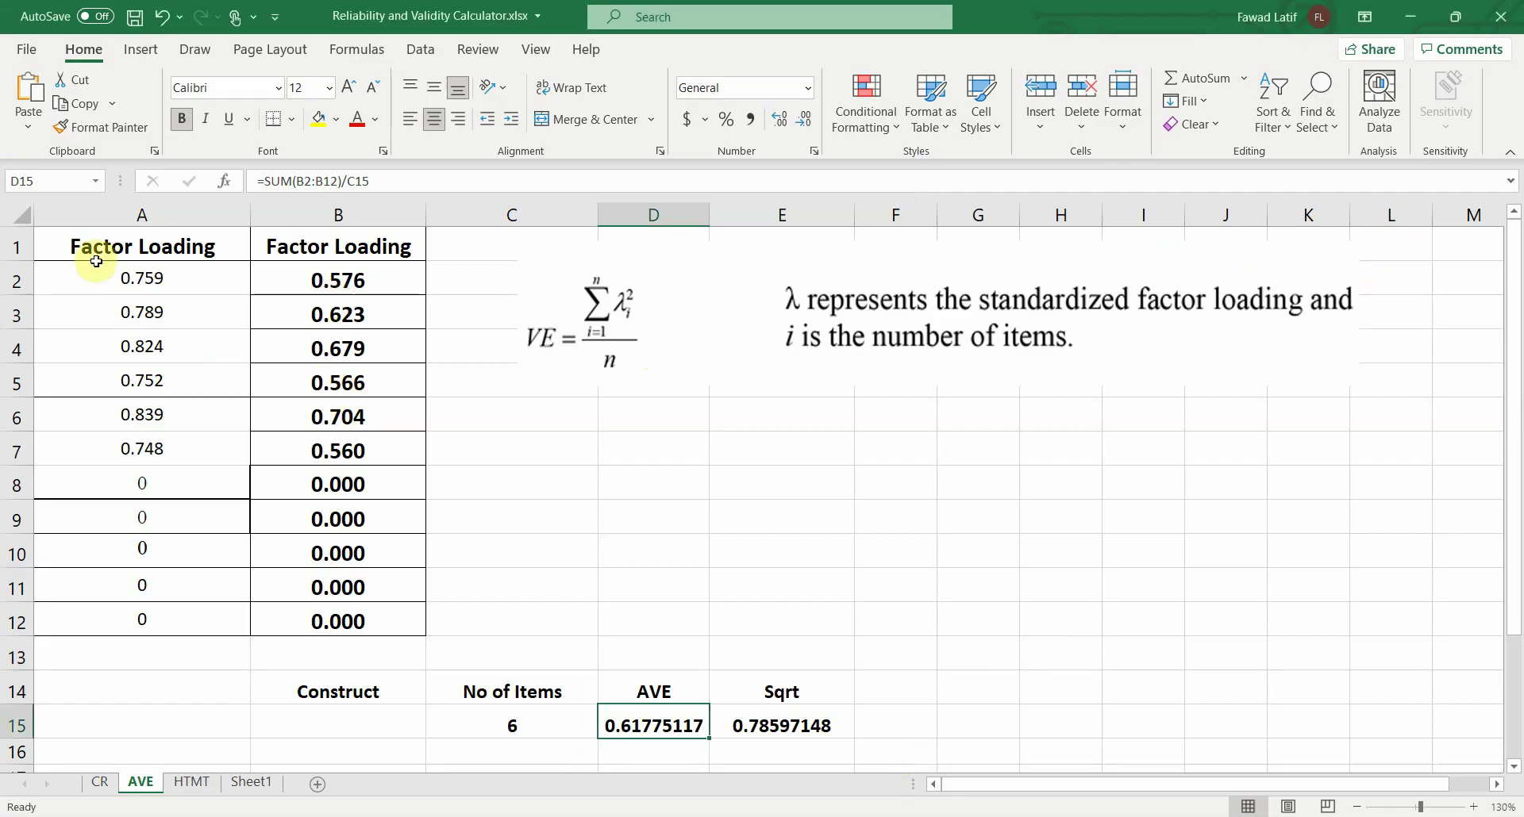
left_click(118, 278)
left_click(136, 216)
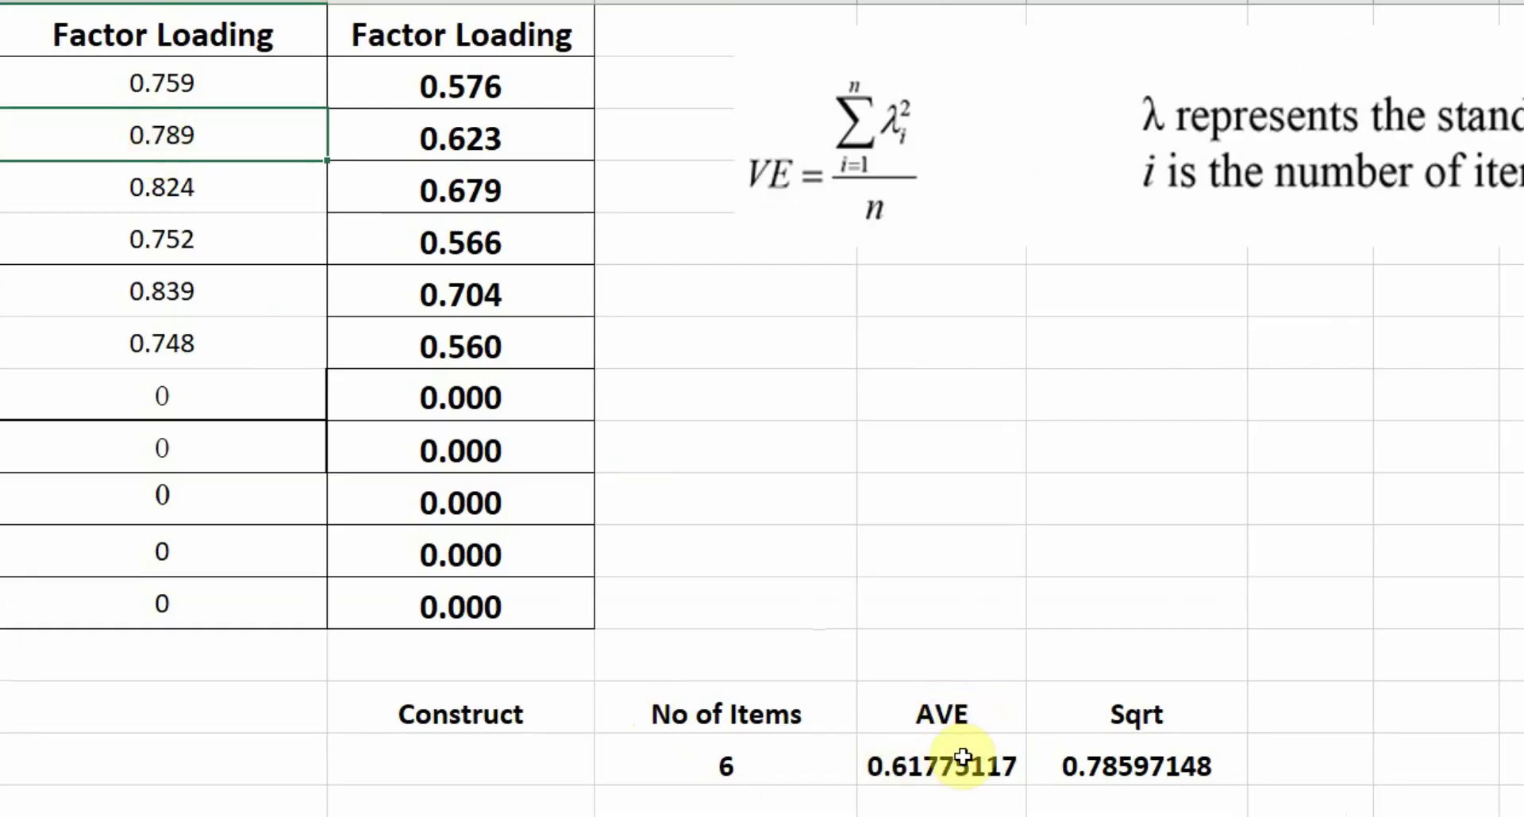
left_click(197, 81)
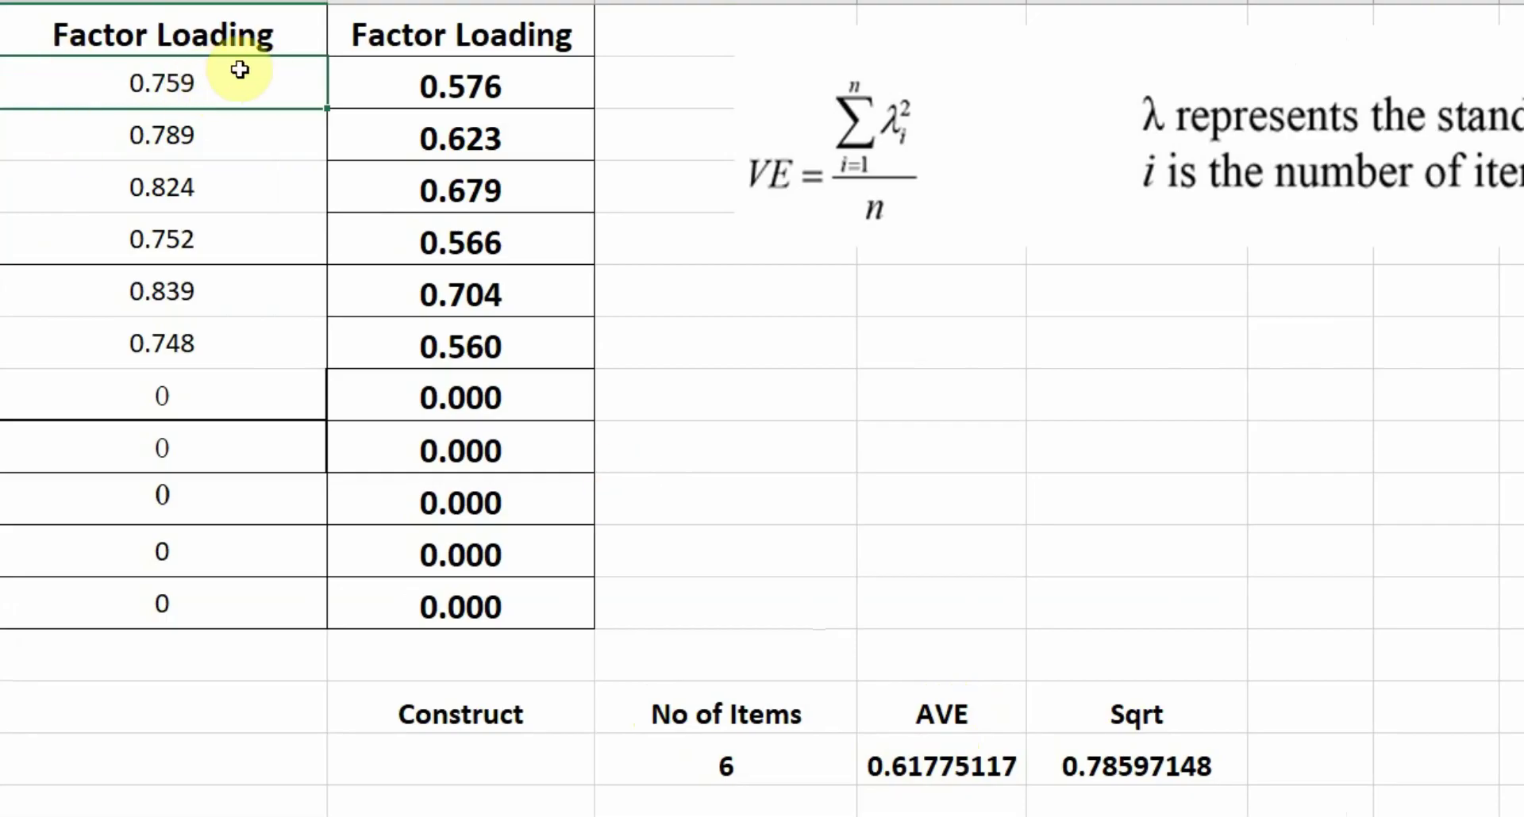
key("F2")
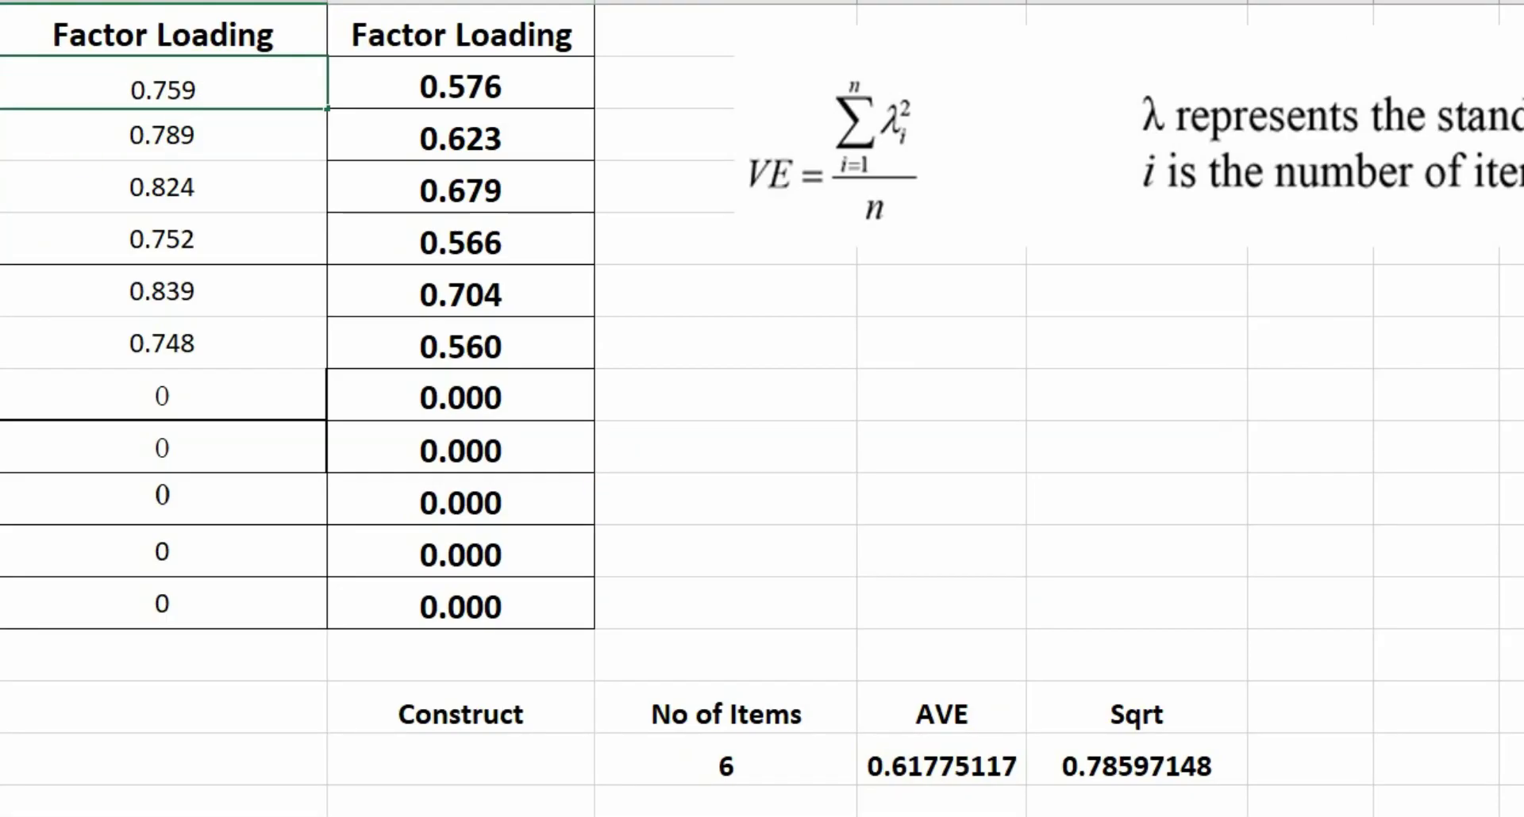
key("BackSpace")
key("BackSpace")
key("BackSpace")
type("656")
key("Return")
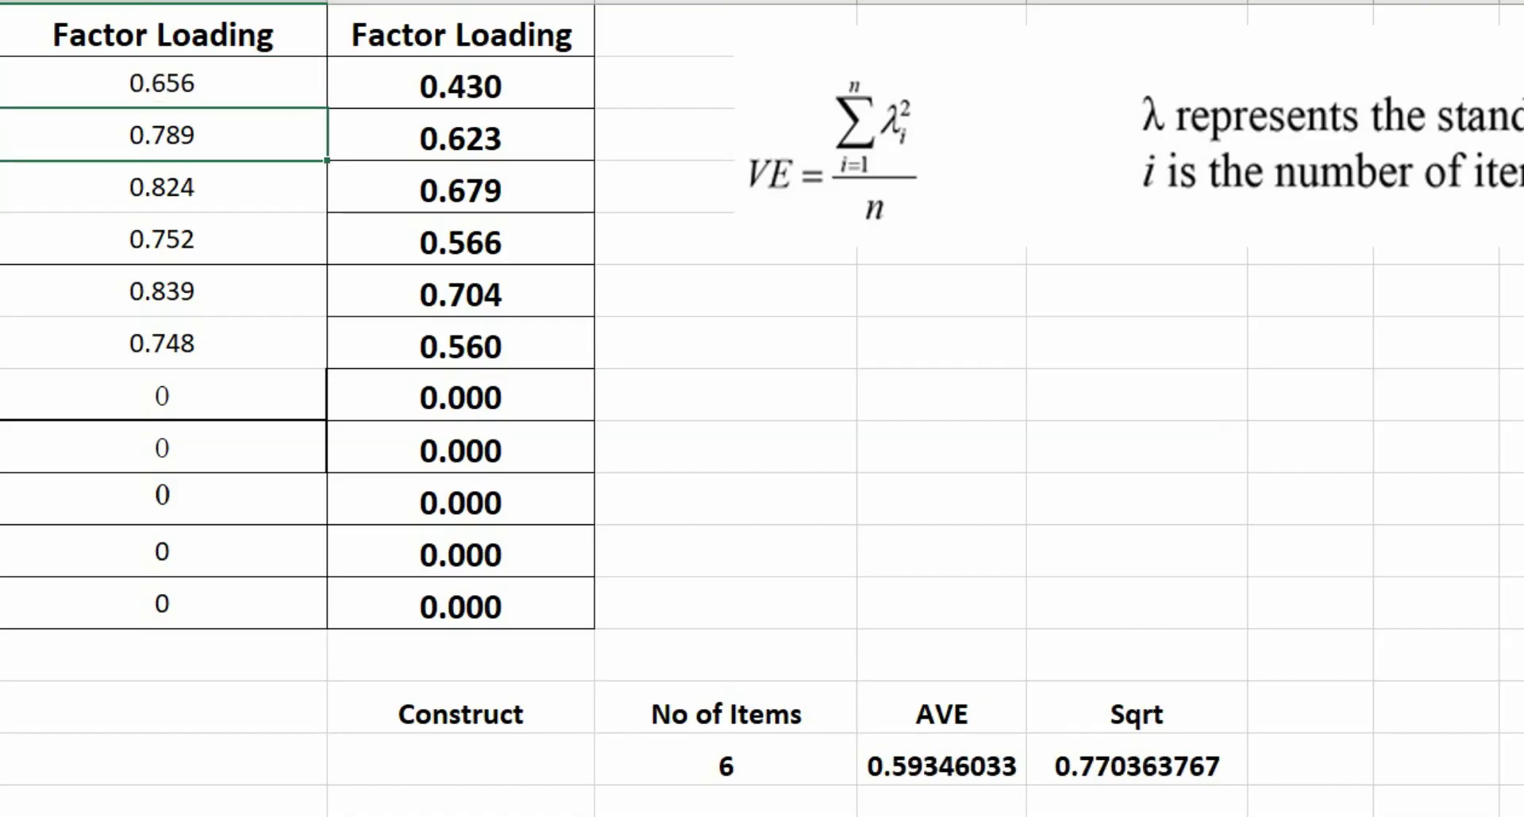
Check the resulting AVE in D15, and set the first factor loading in A2 to 0.55
left_click(234, 96)
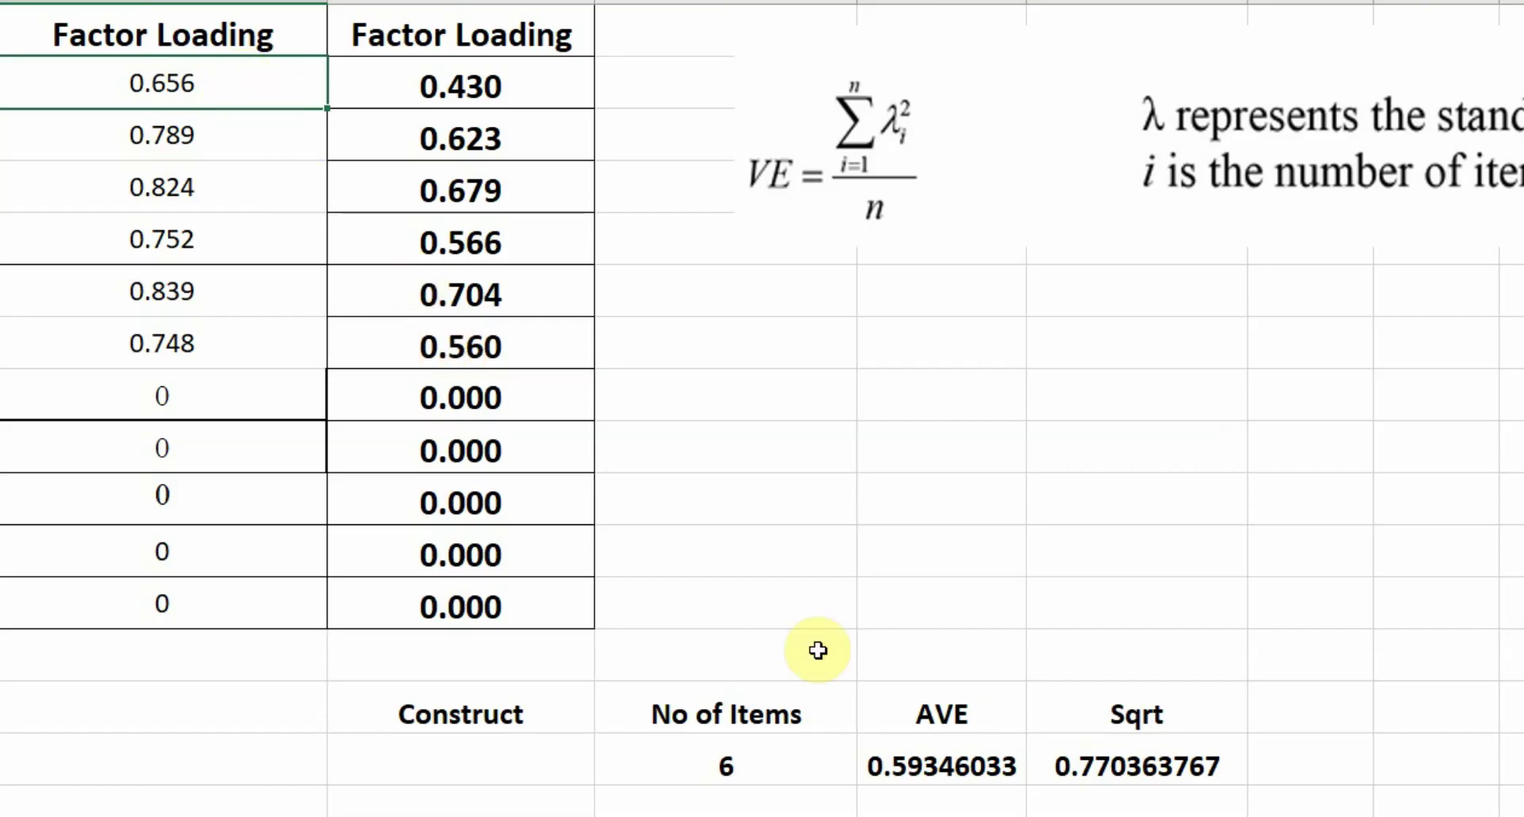
left_click(940, 775)
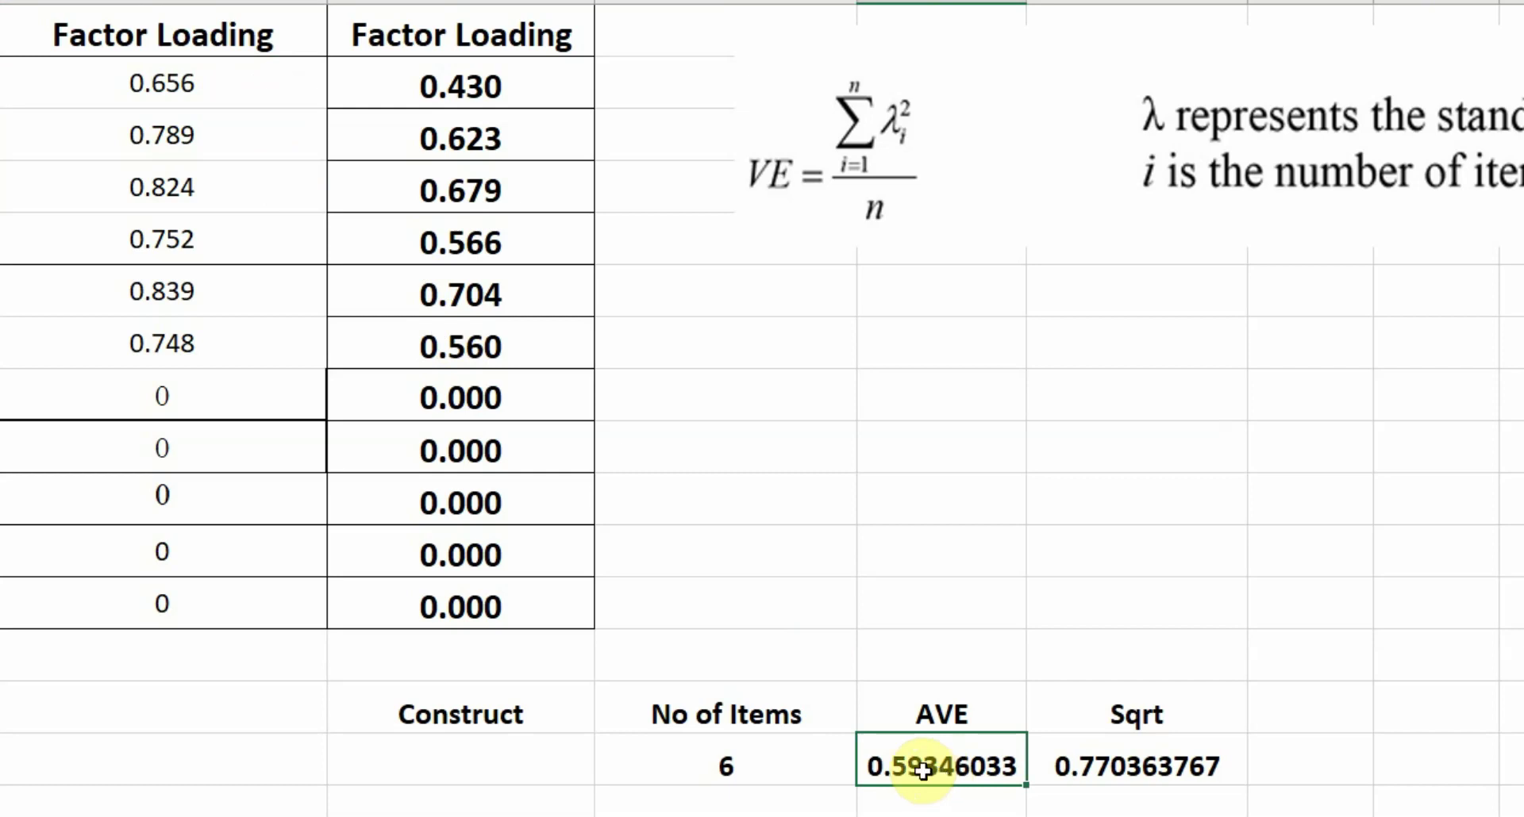
left_click(208, 69)
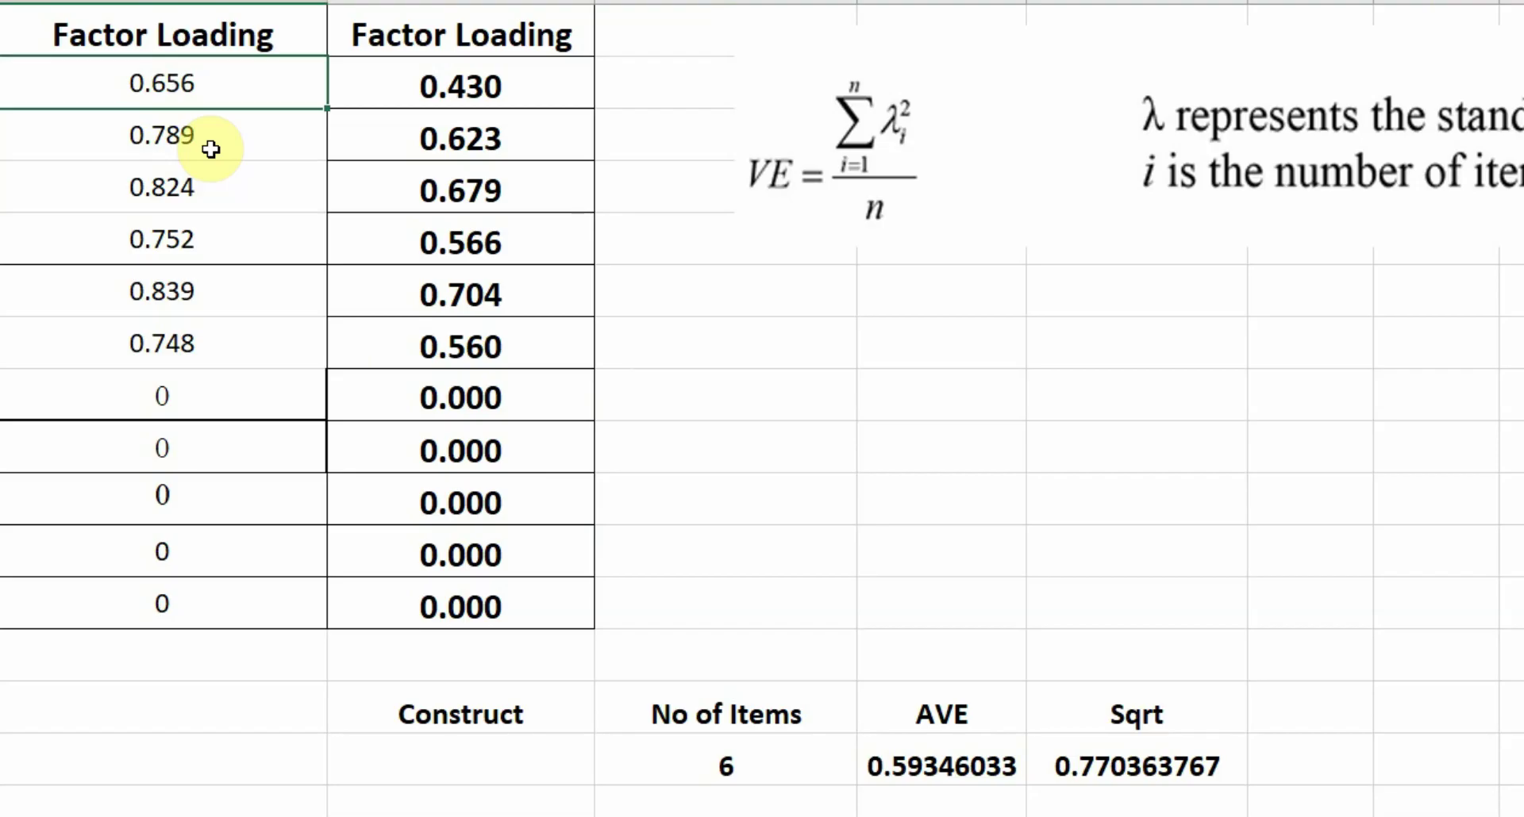
type("0.55")
key("Return")
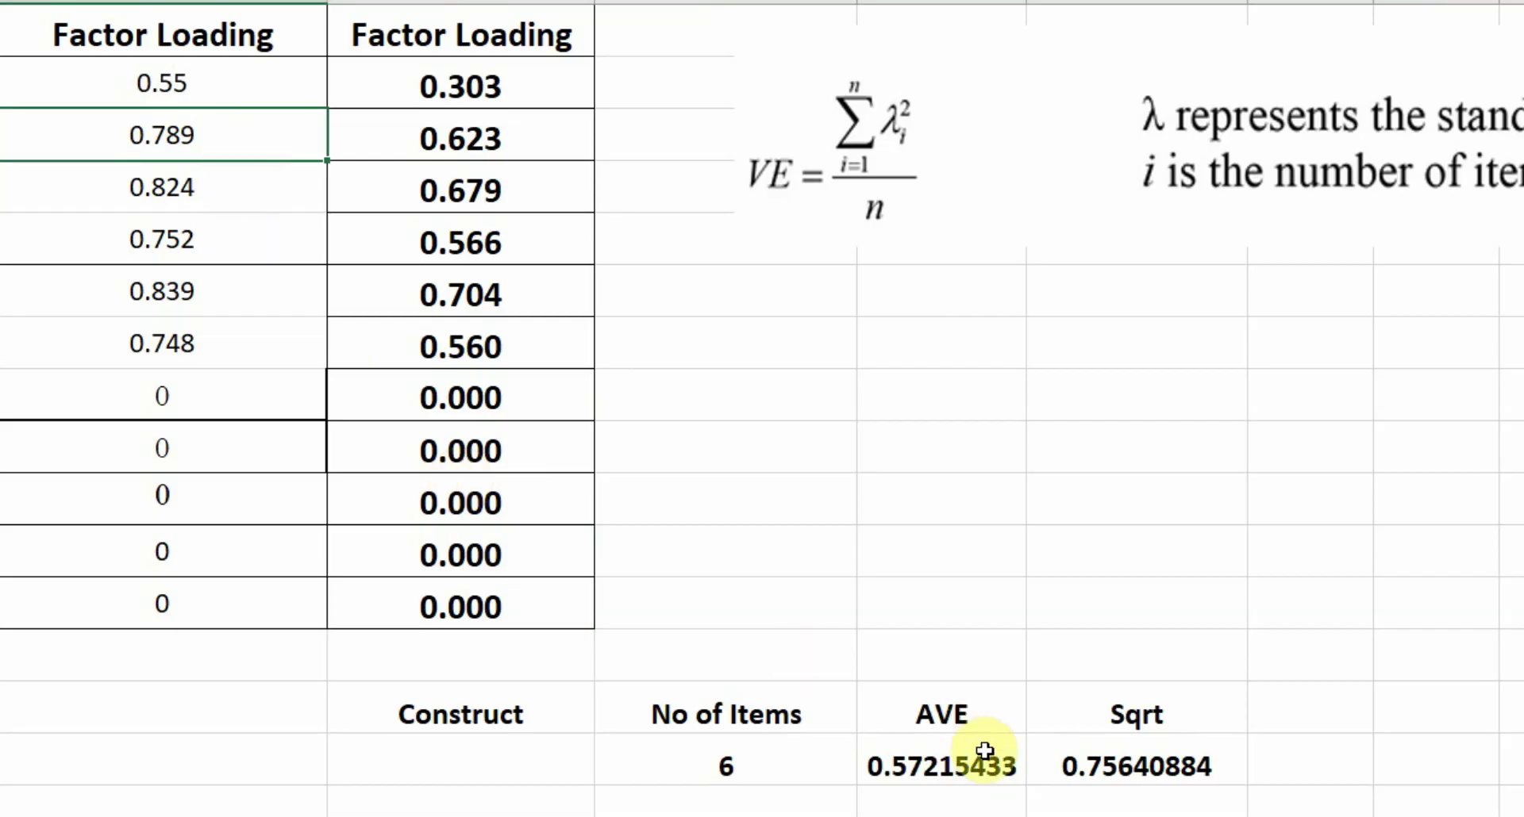
Review the remaining CC loadings, and set the second factor loading in A3 to 0.45 and the third in A4 to 0.51
left_click(225, 189)
left_click(228, 232)
left_click(228, 276)
left_click(228, 332)
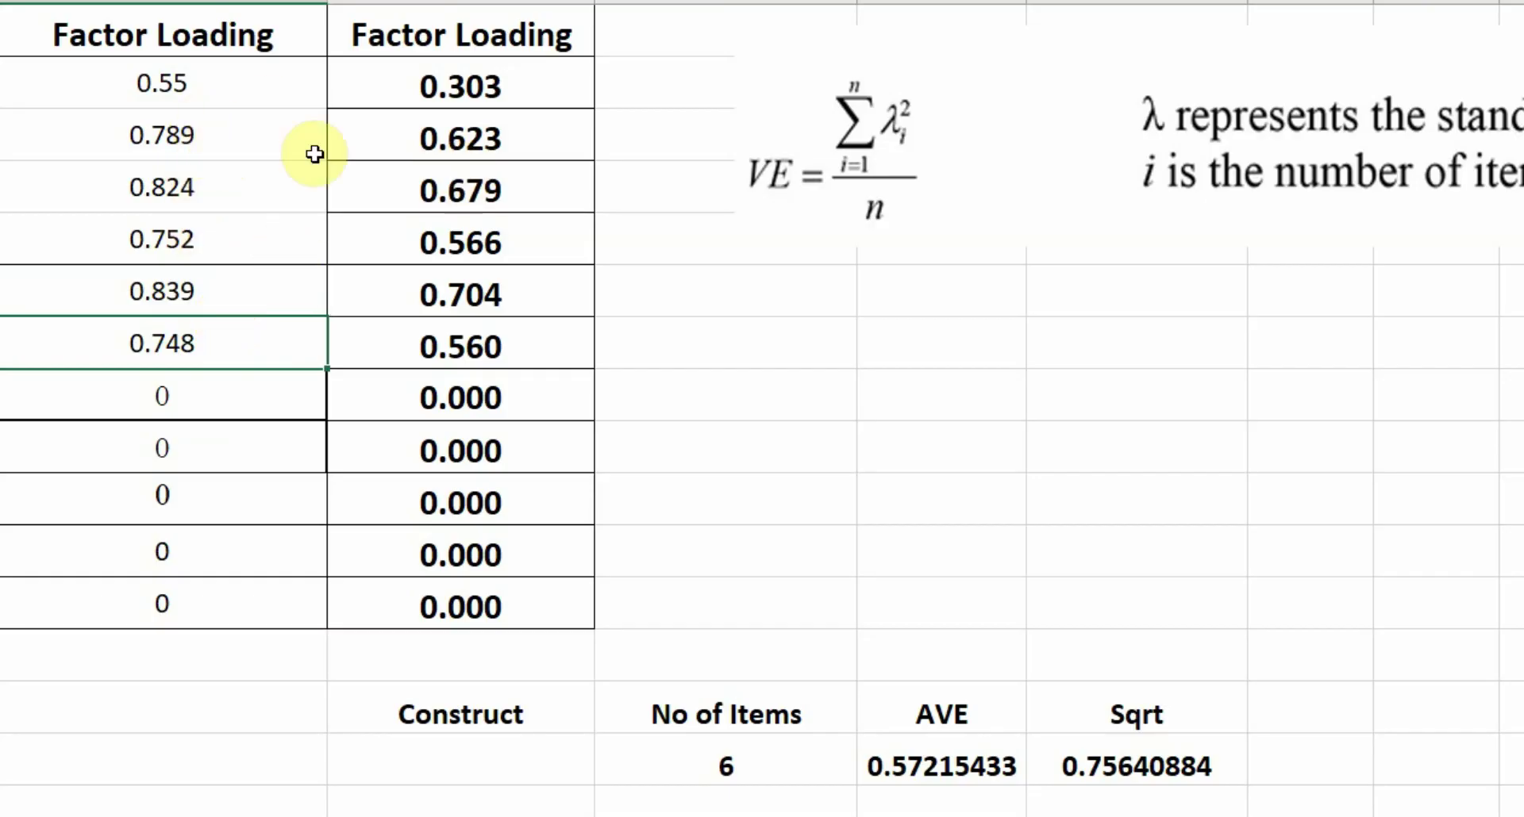
left_click(222, 83)
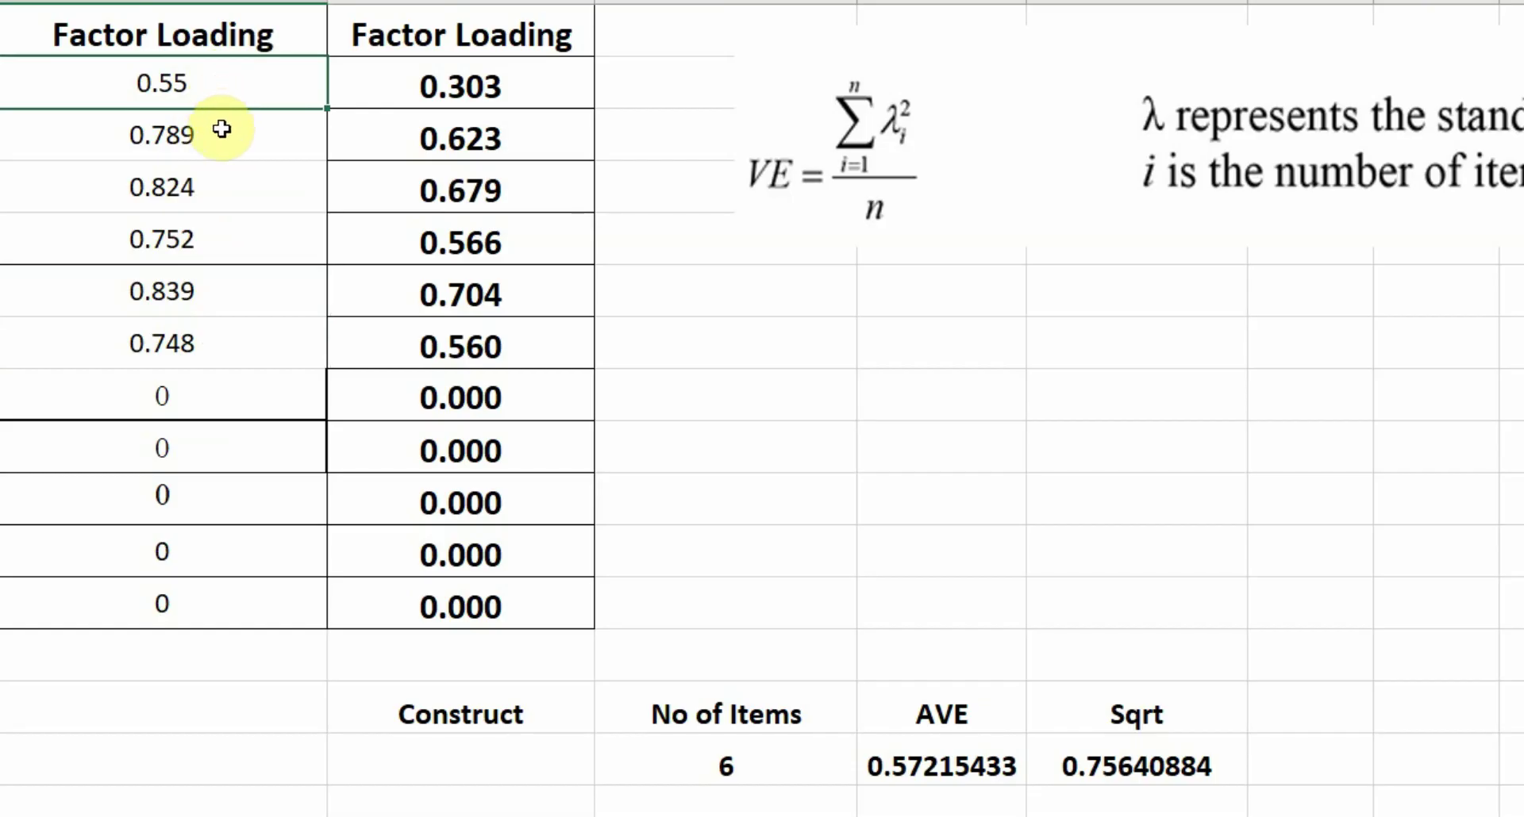
left_click(257, 144)
type("0")
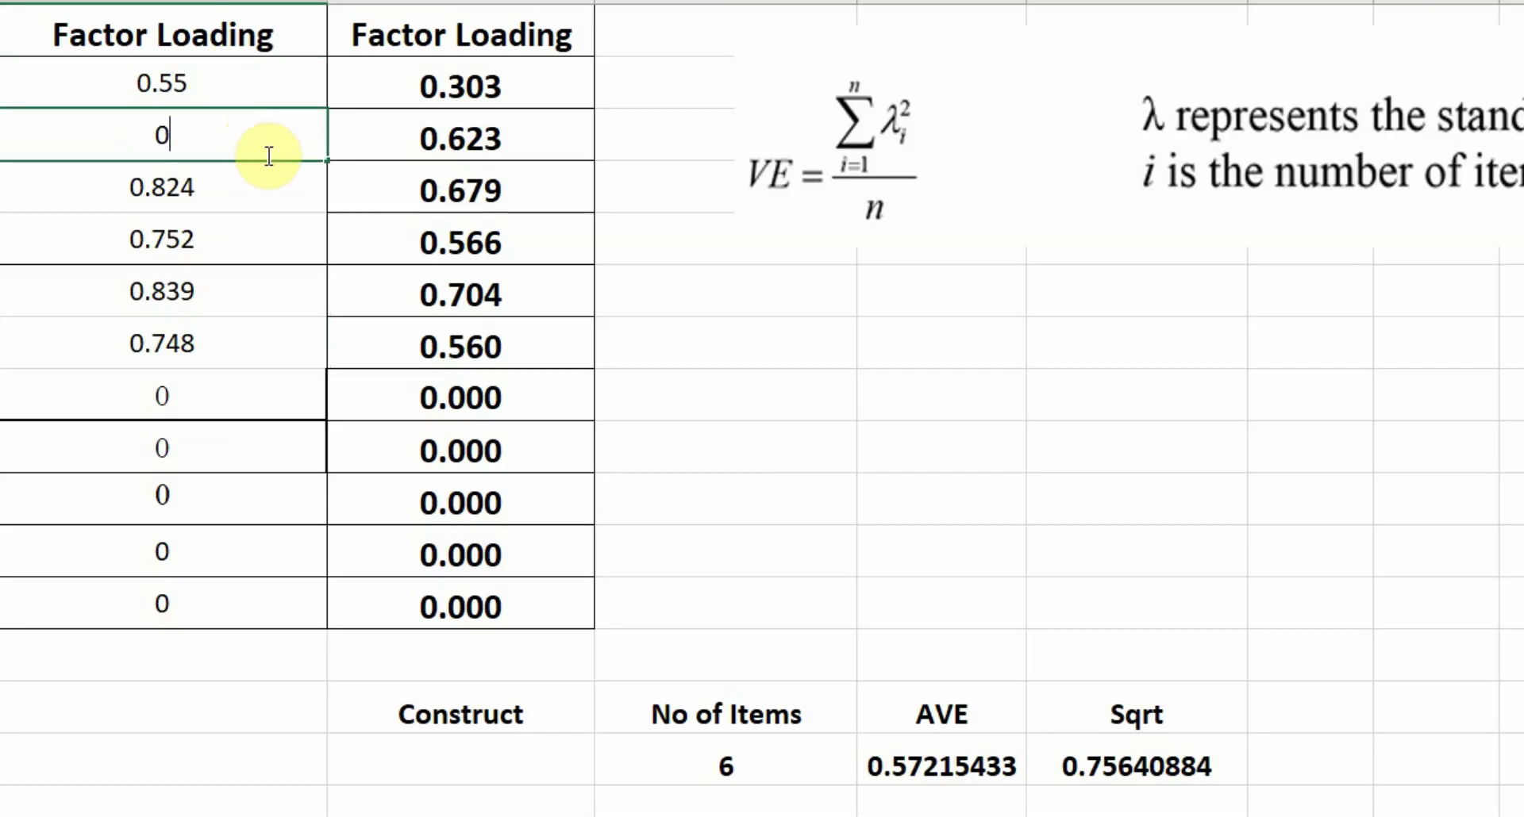
type(".45")
key("Return")
type("0.51")
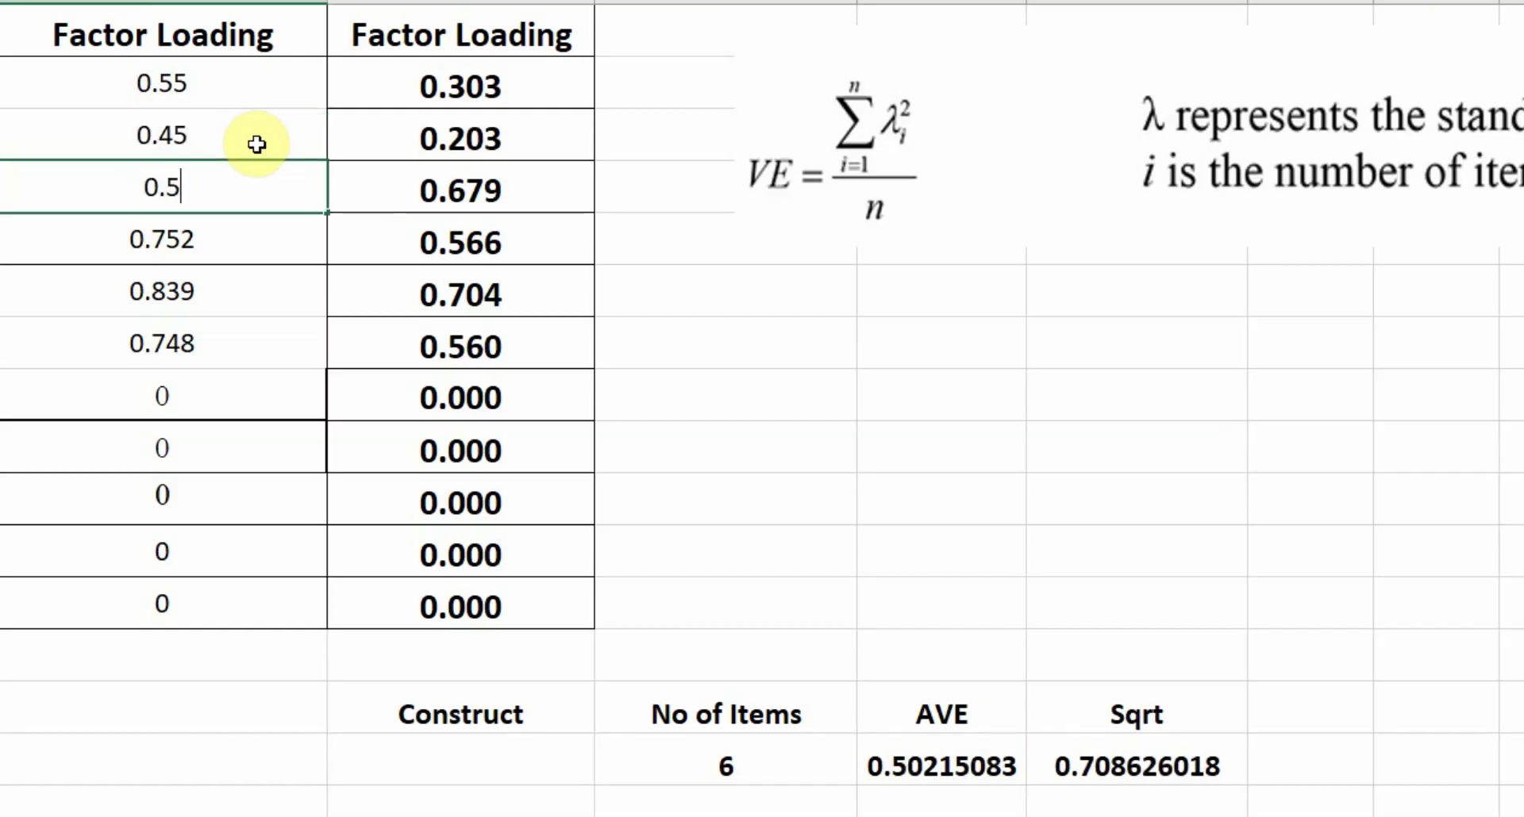
key("Return")
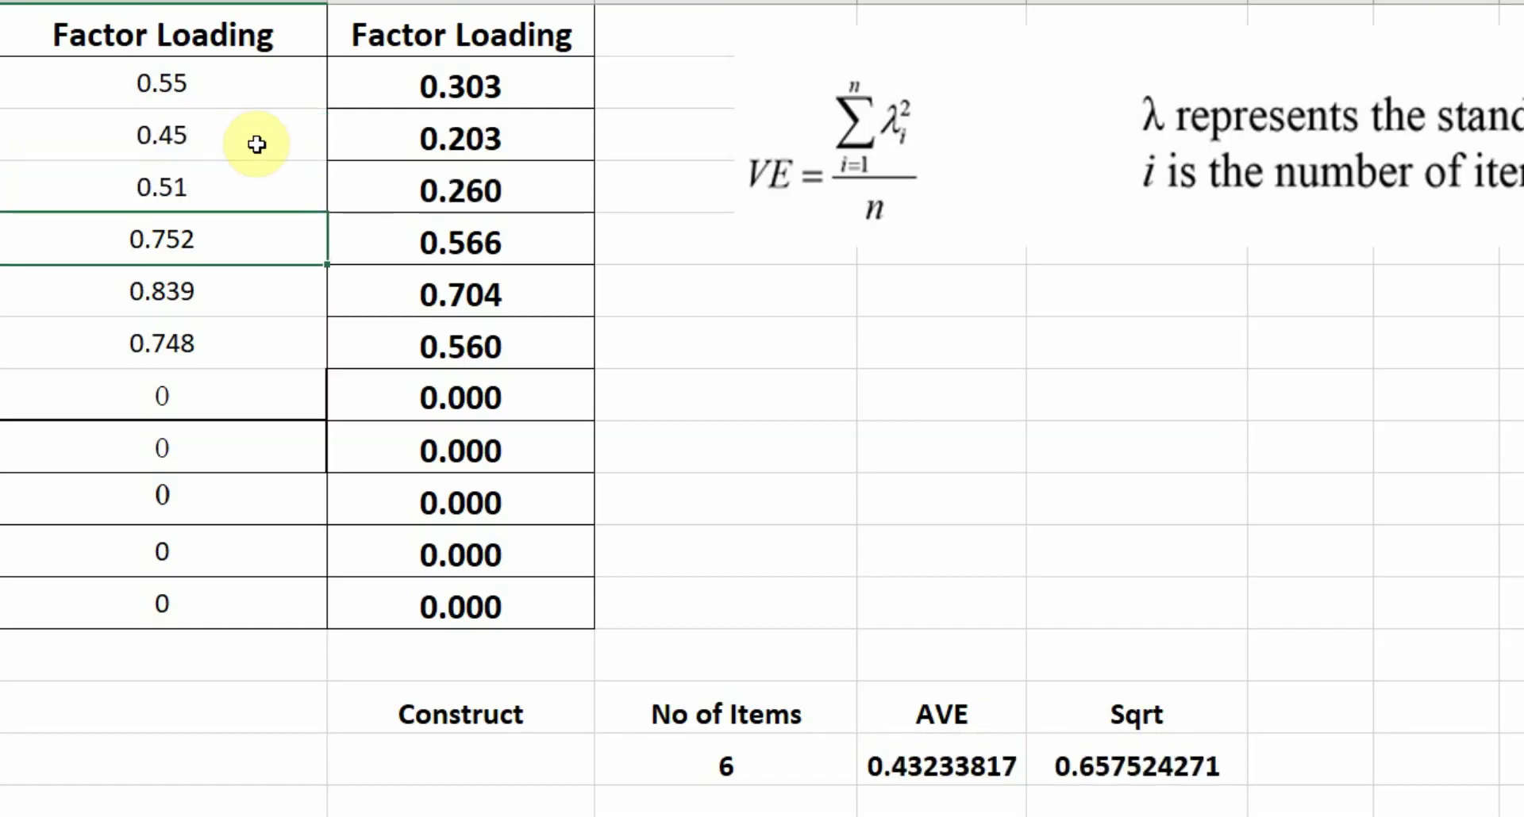
Review the first three factor loadings in A2:A4, and set the second loading in A3 to 0
left_click(156, 90)
left_click_drag(151, 180, 154, 99)
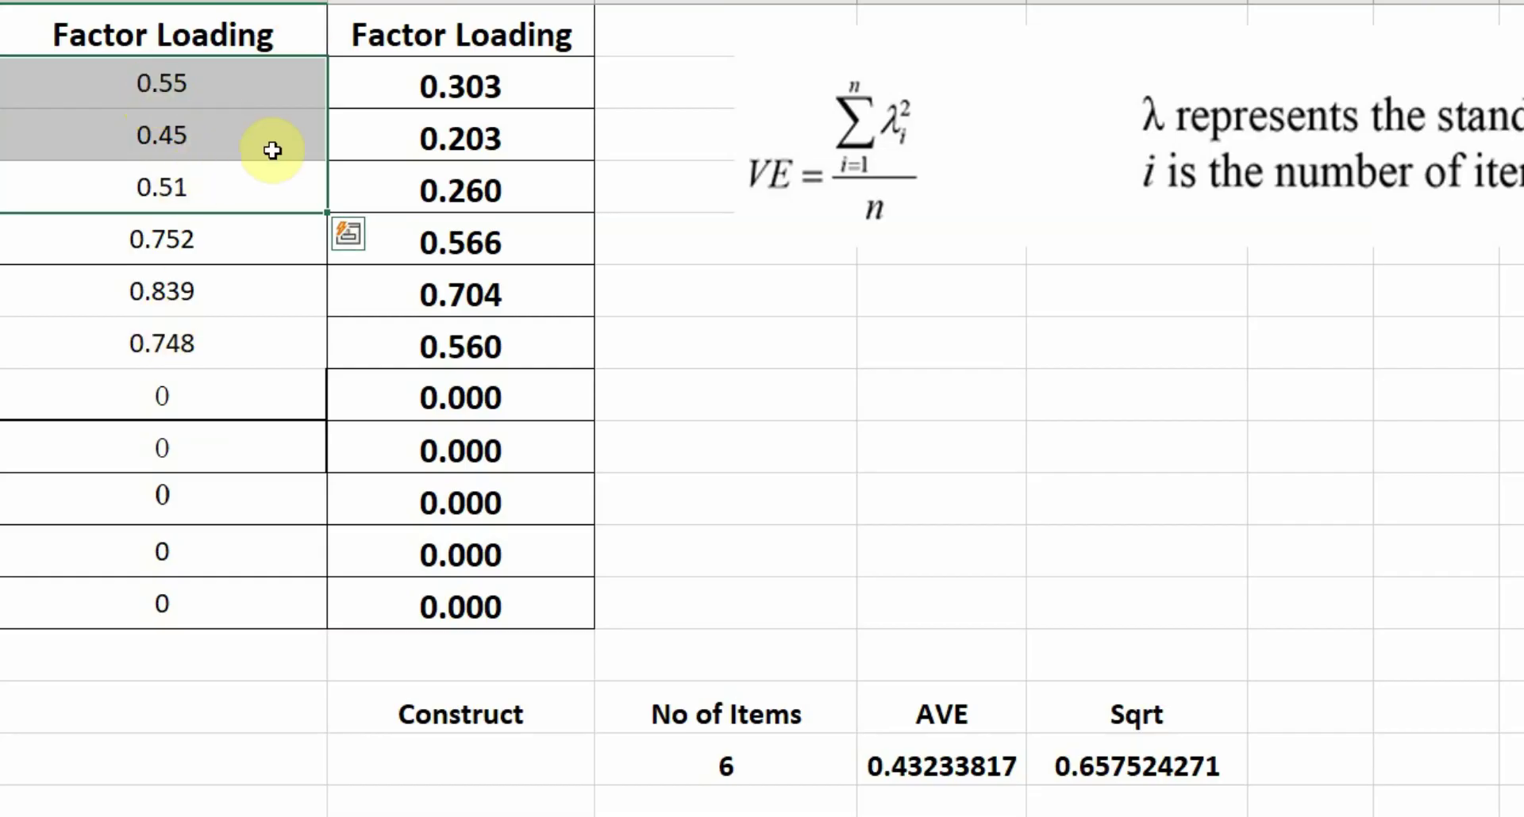
left_click(72, 150)
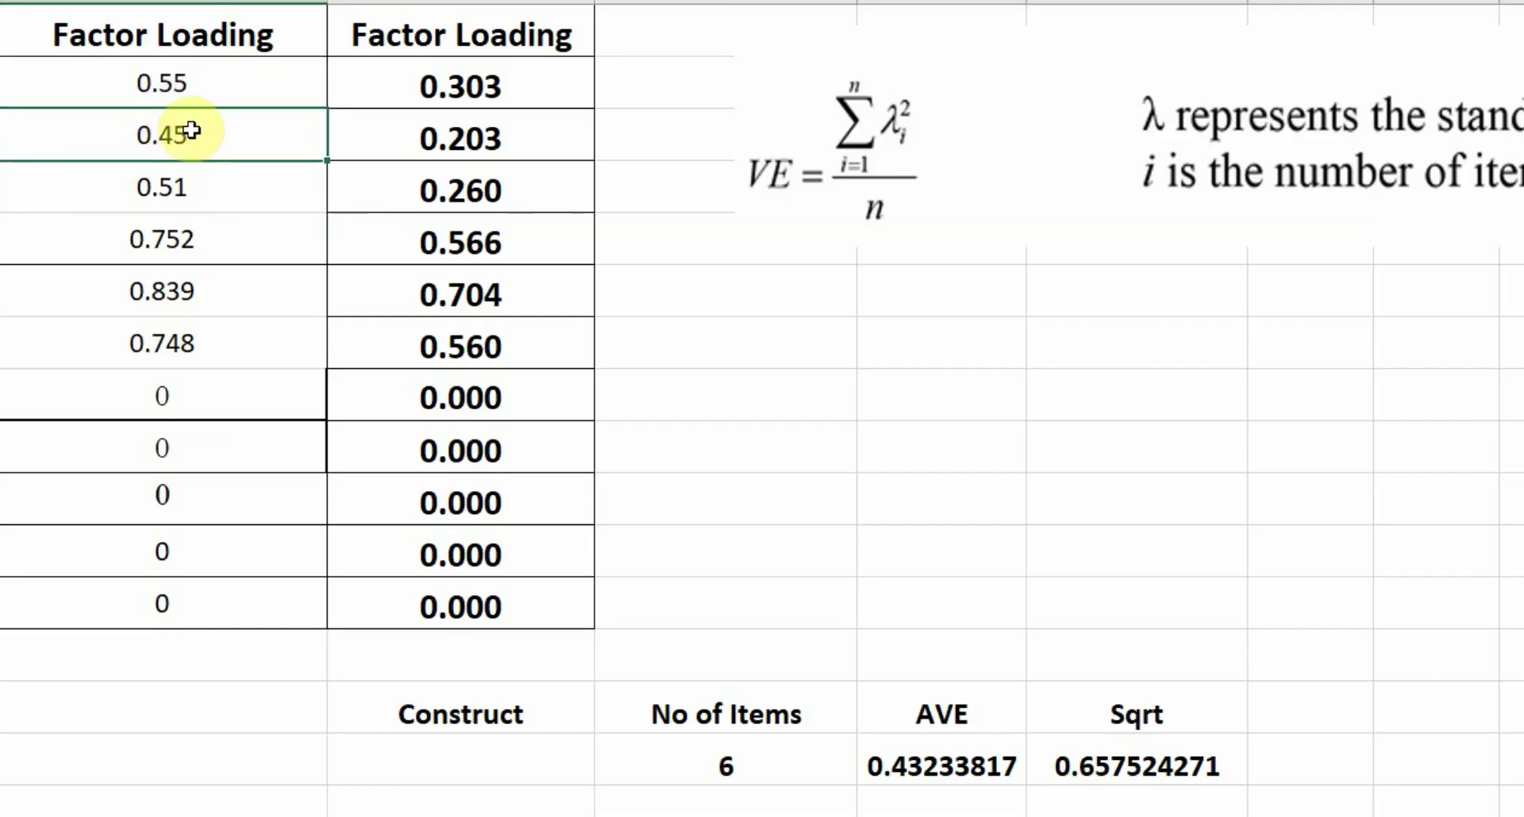
key("Delete")
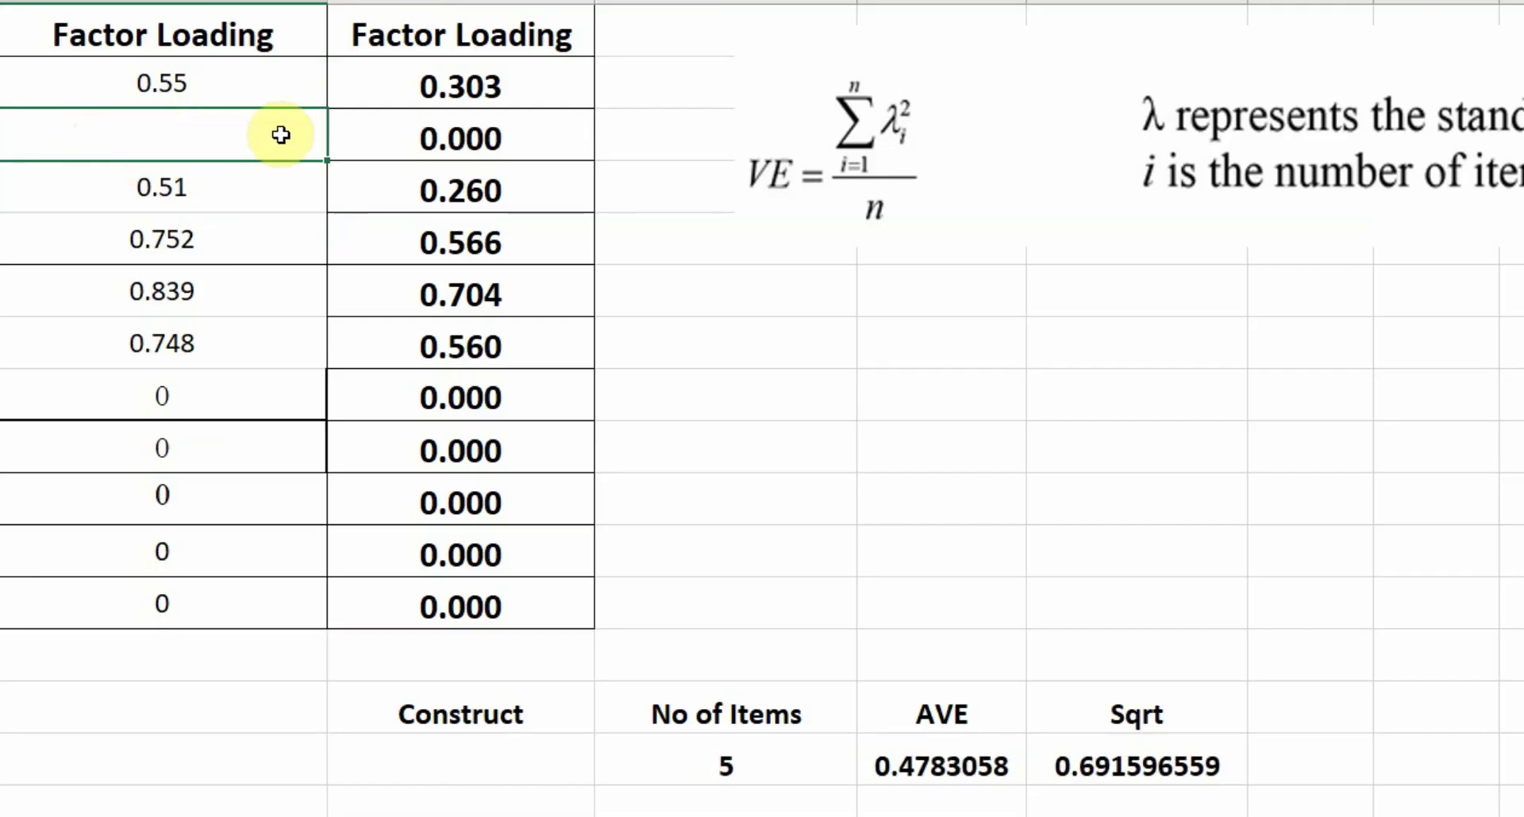
type("0")
key("Return")
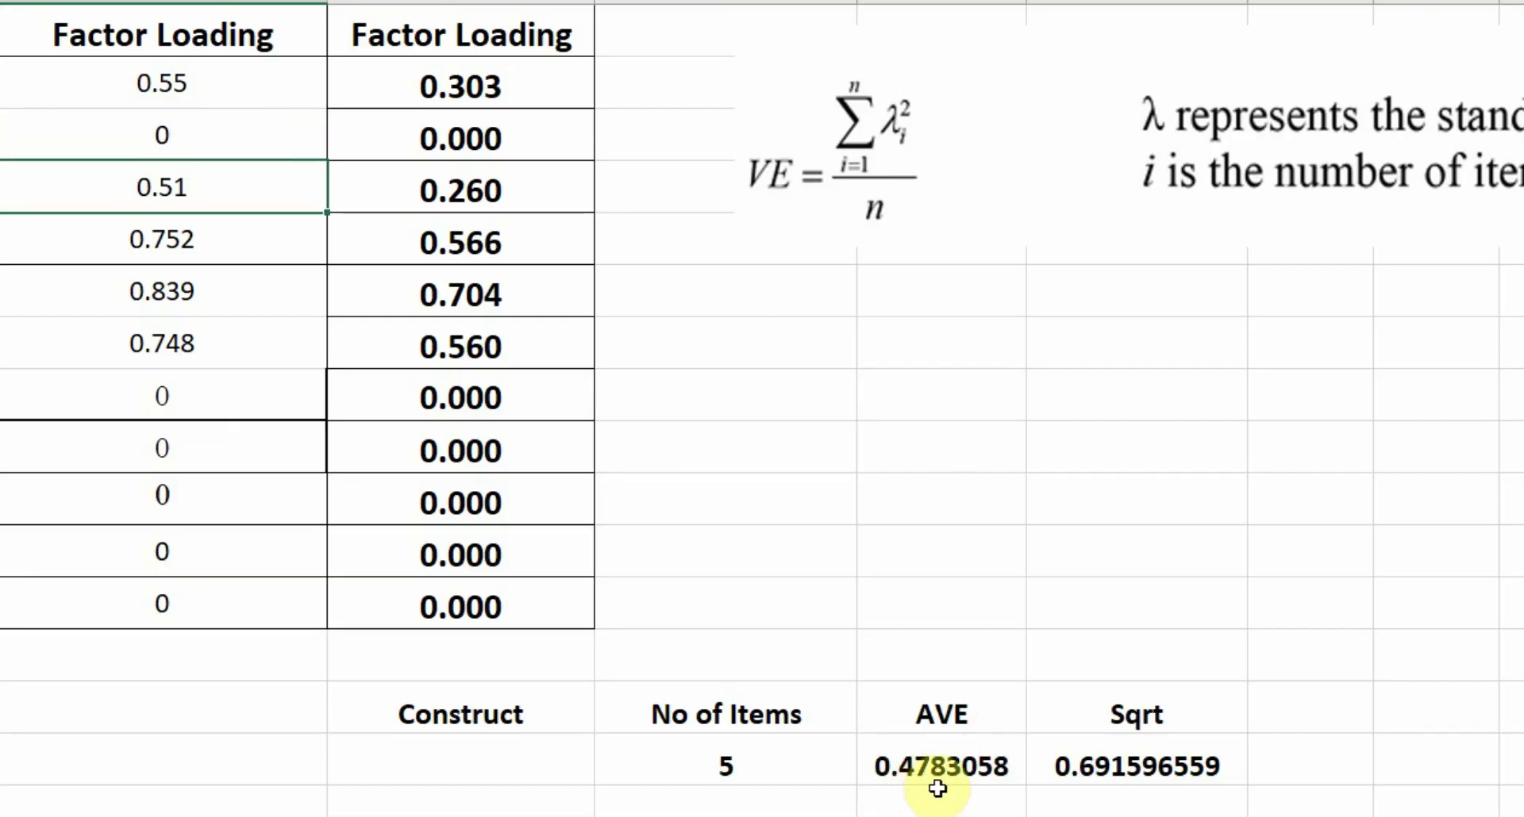
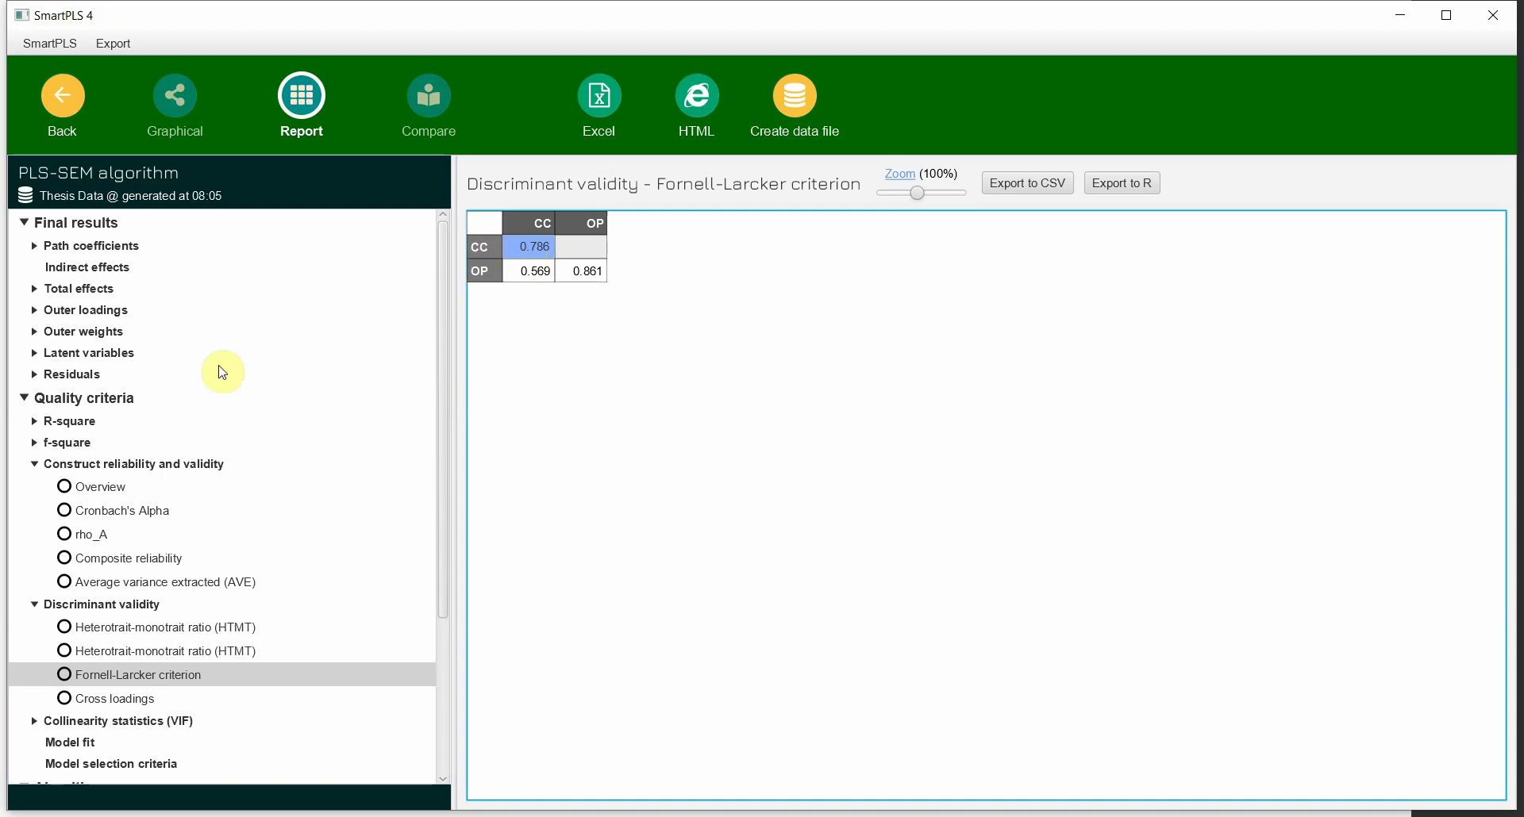
In SmartPLS, compare CC's AVE in the construct reliability and validity overview with its diagonal value in the Fornell-Larcker matrix
left_click(110, 487)
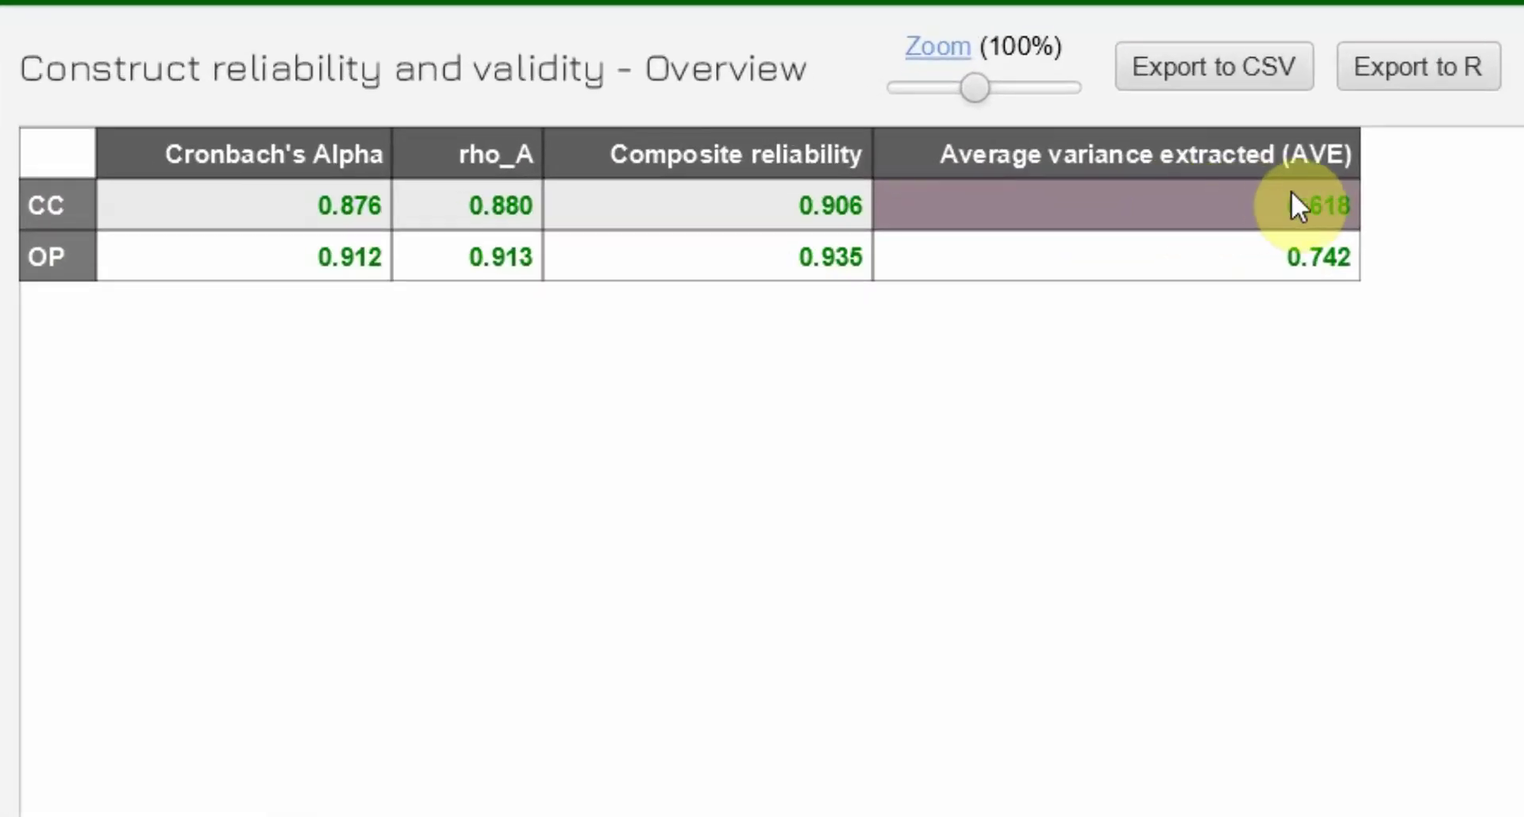
left_click(1327, 213)
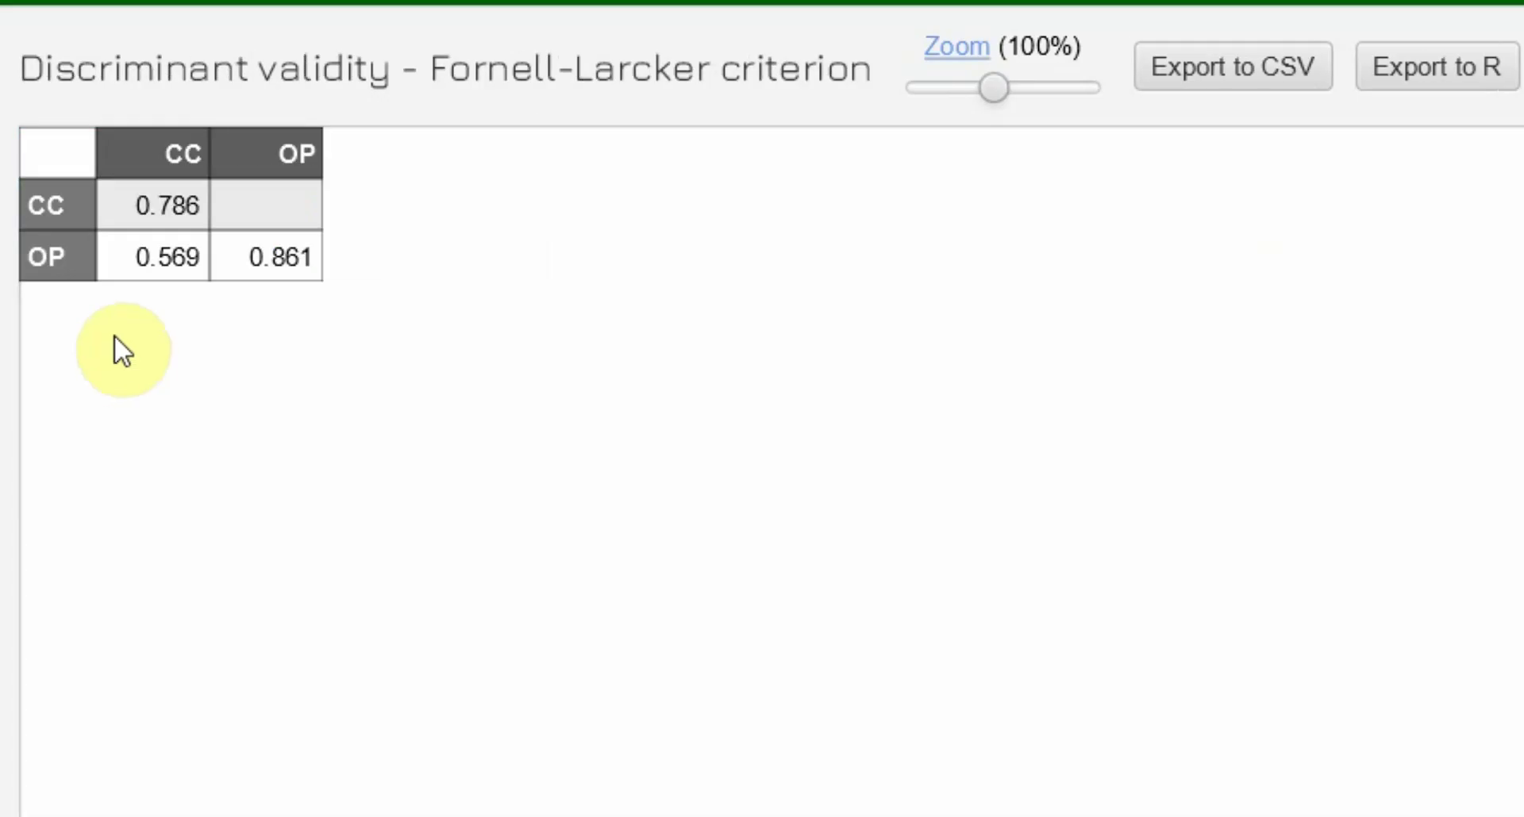
left_click(165, 211)
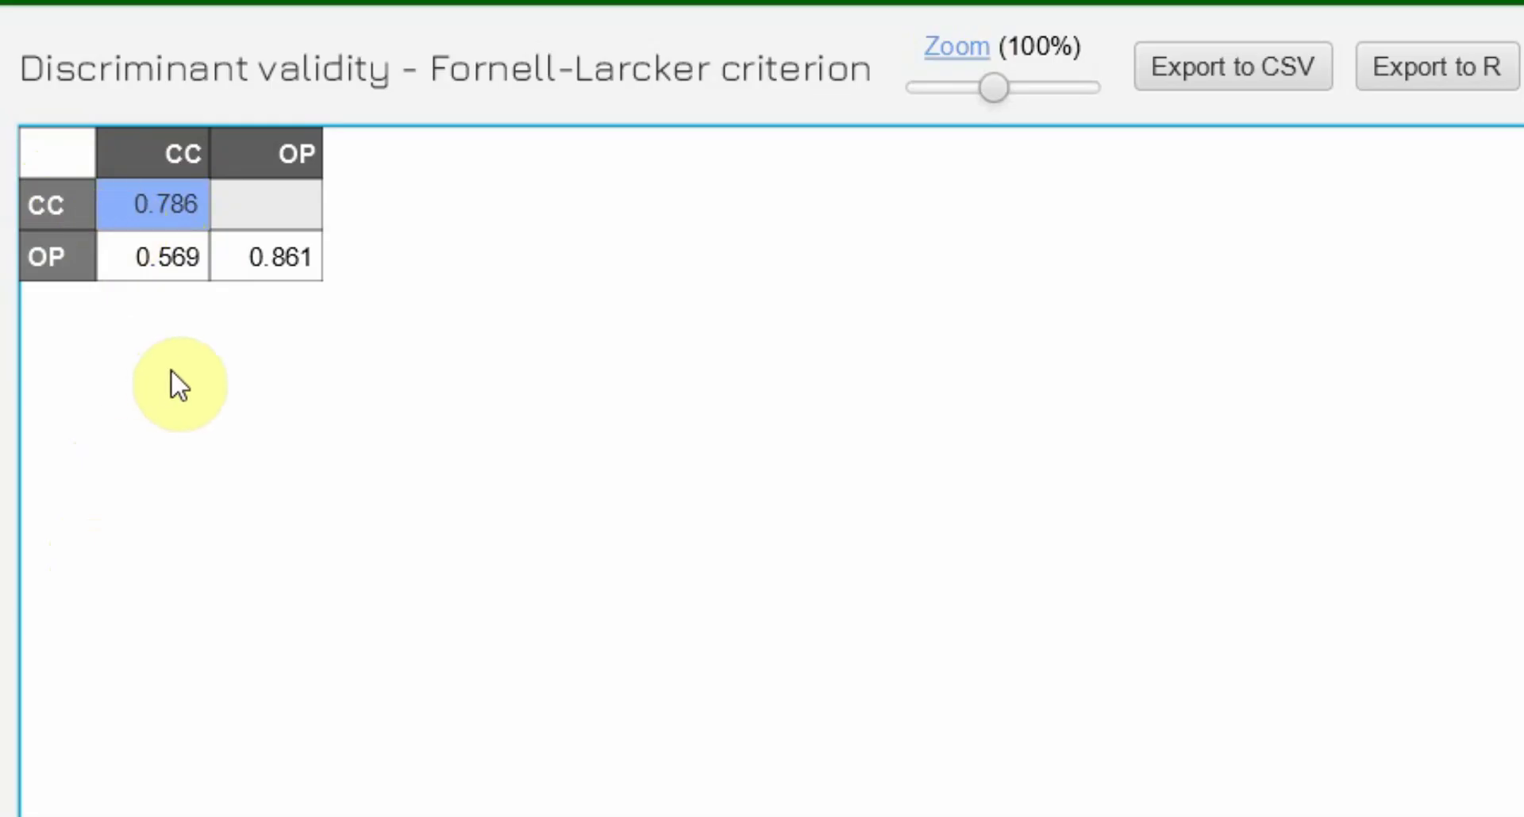
Compare the CC and OP diagonal values with the CC–OP correlation in the Fornell-Larcker matrix
left_click(141, 261)
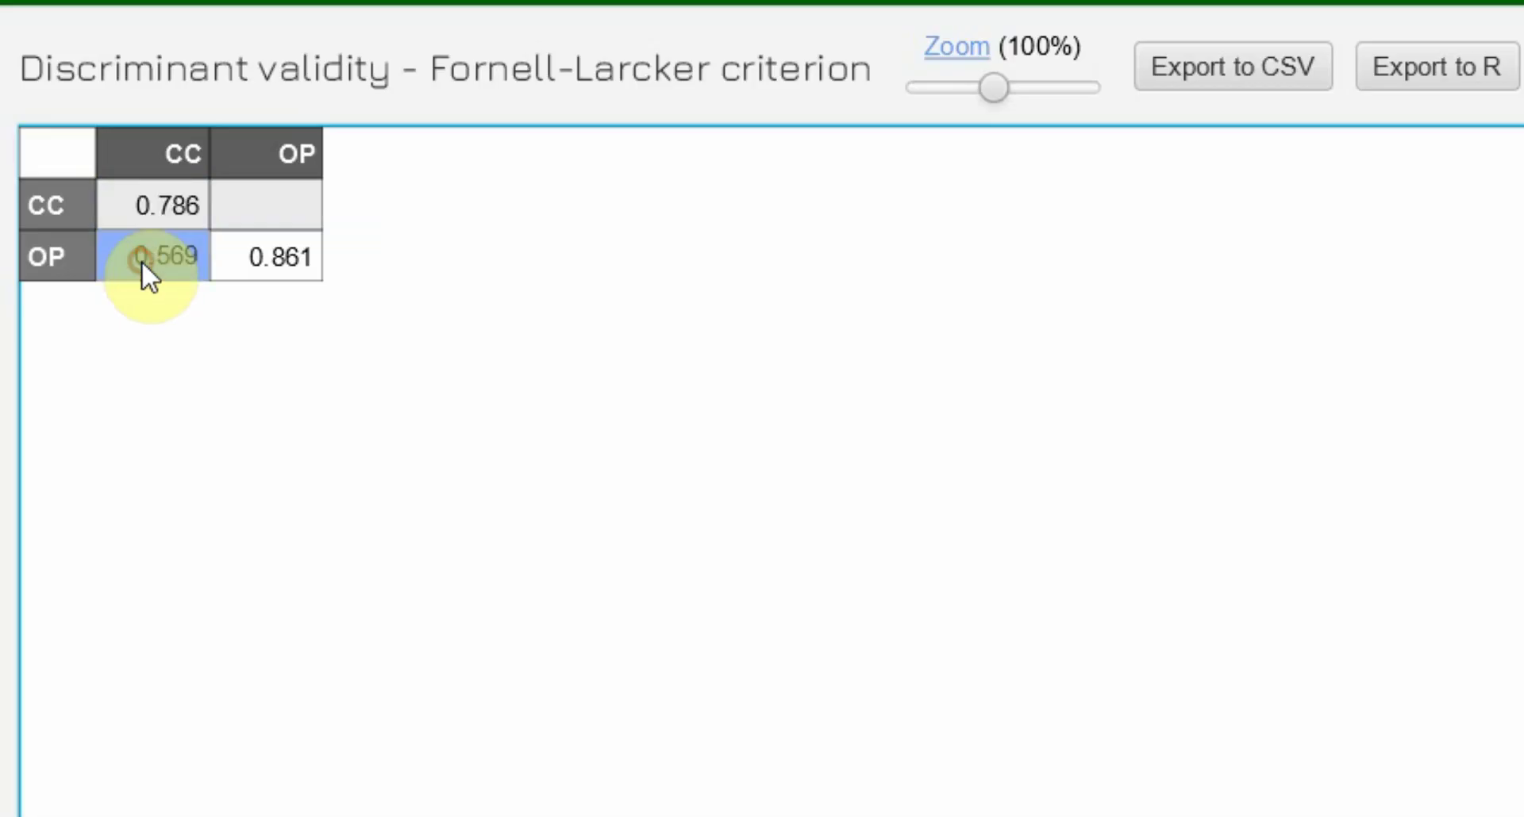
left_click(150, 217)
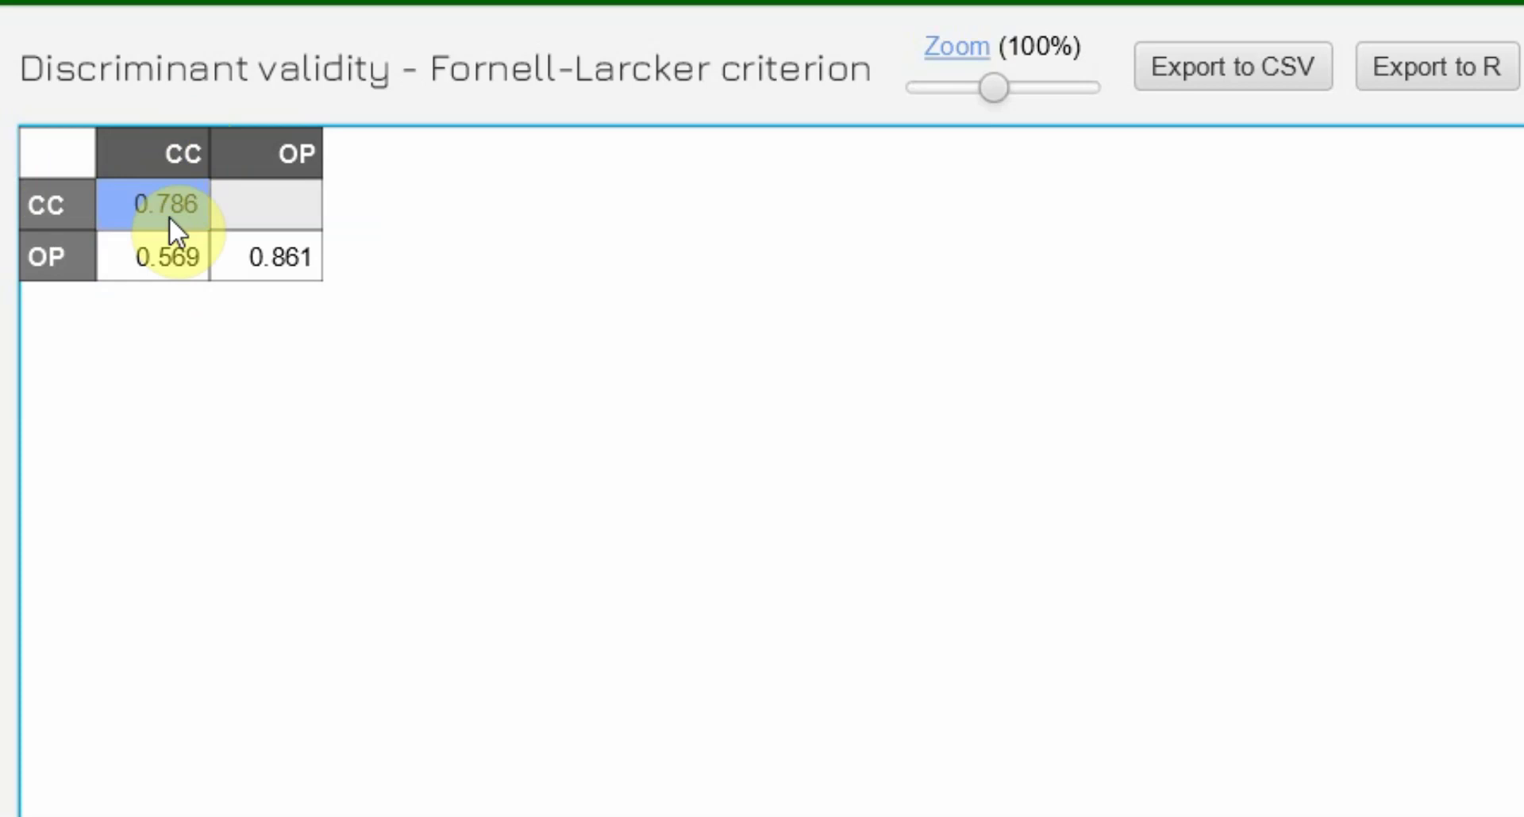
left_click(276, 270)
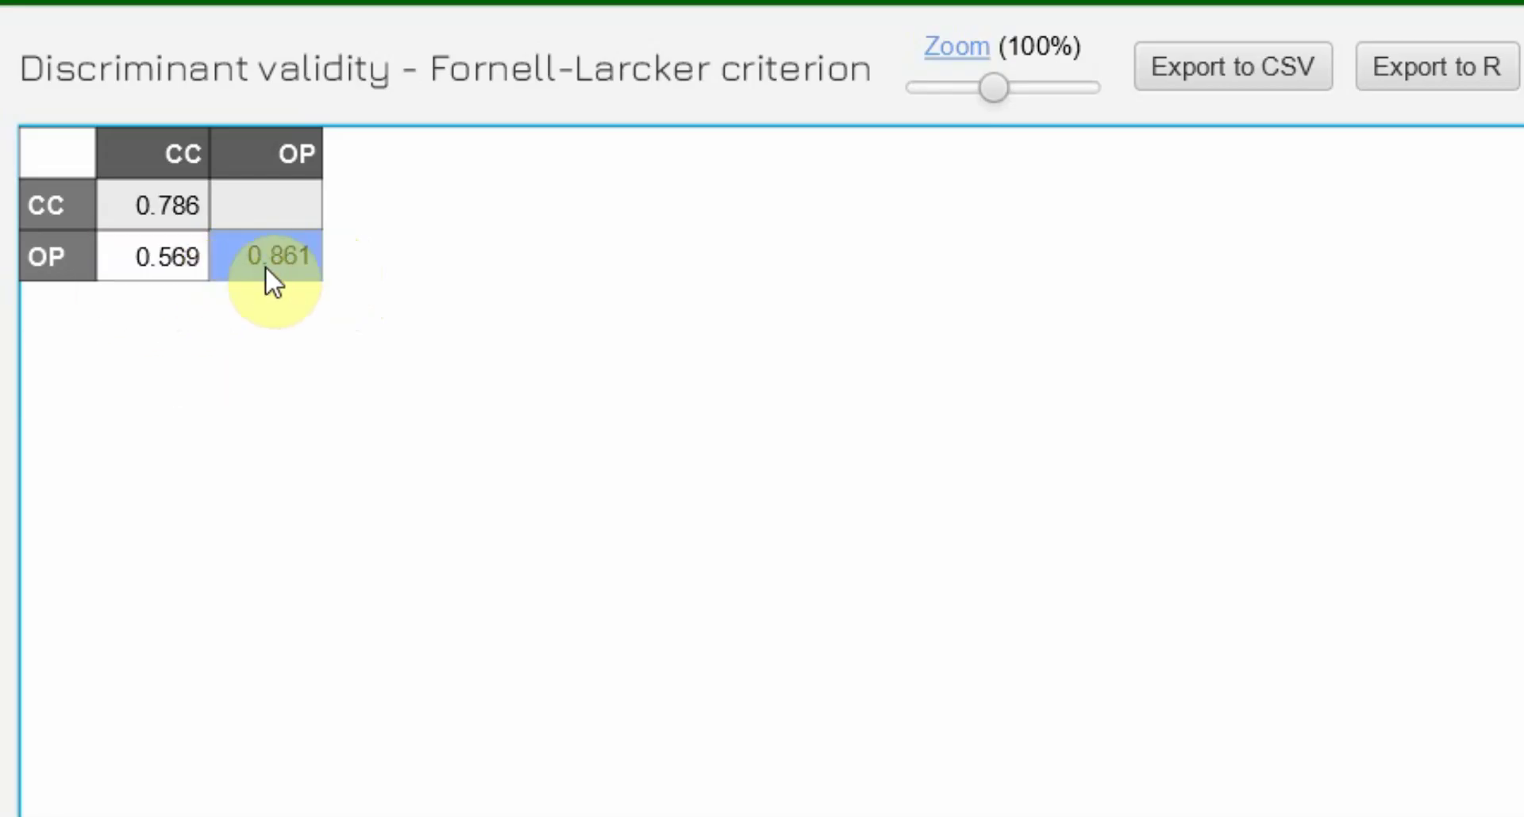
left_click(181, 262)
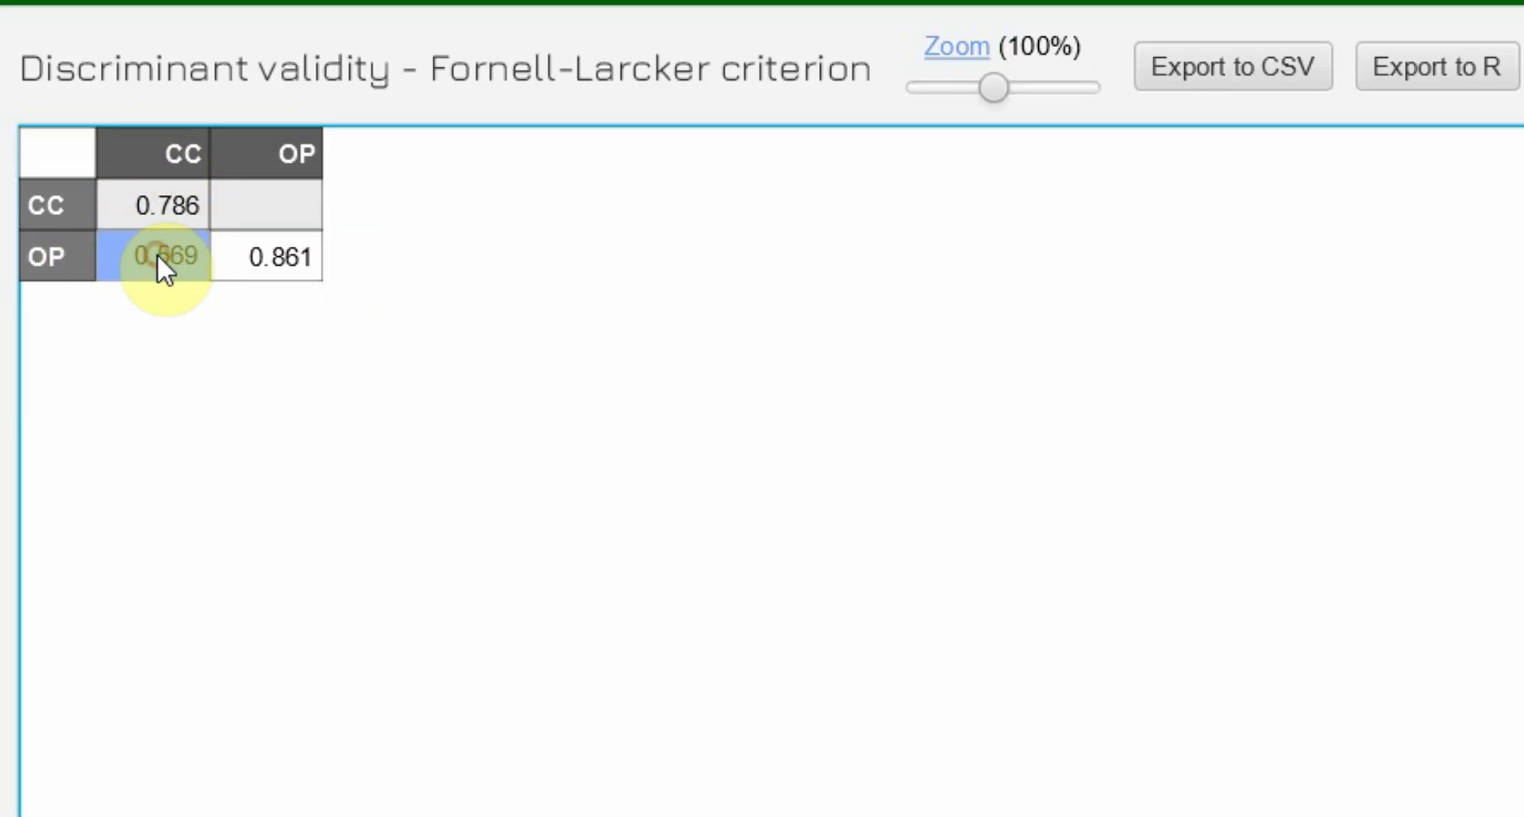
left_click(238, 205)
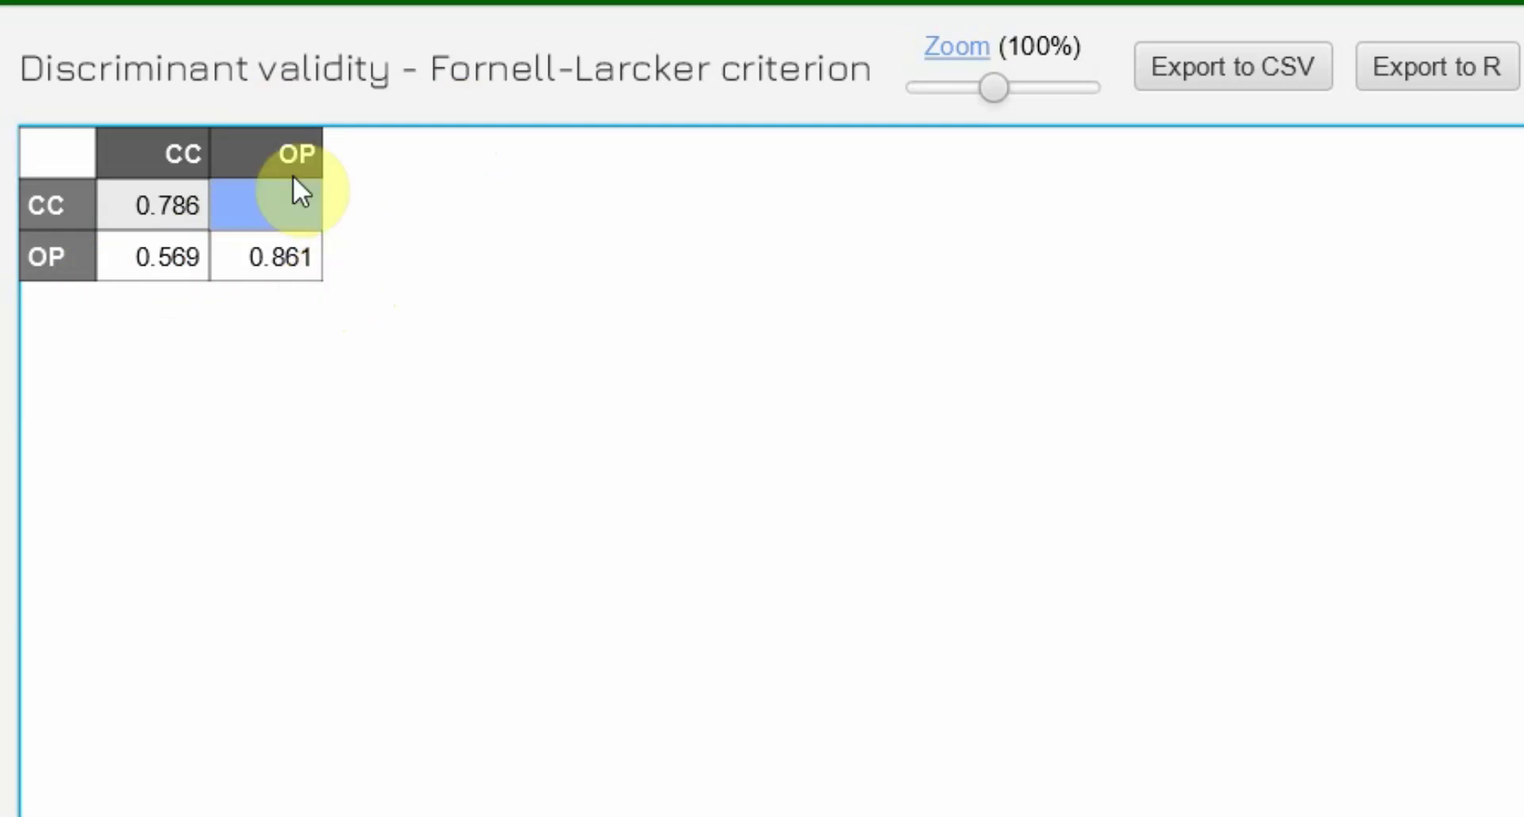
left_click(174, 274)
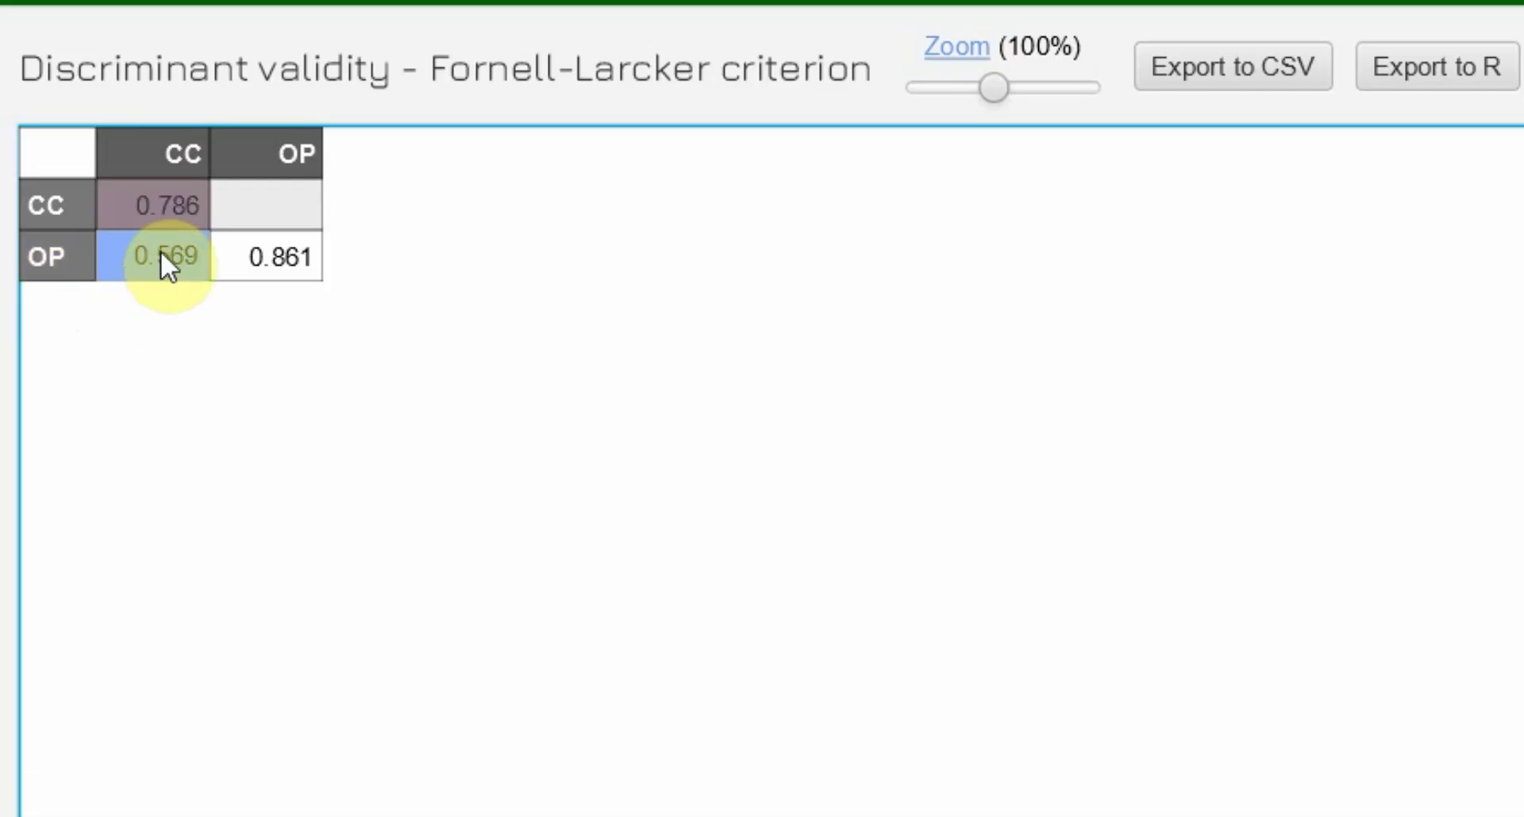
left_click(252, 208)
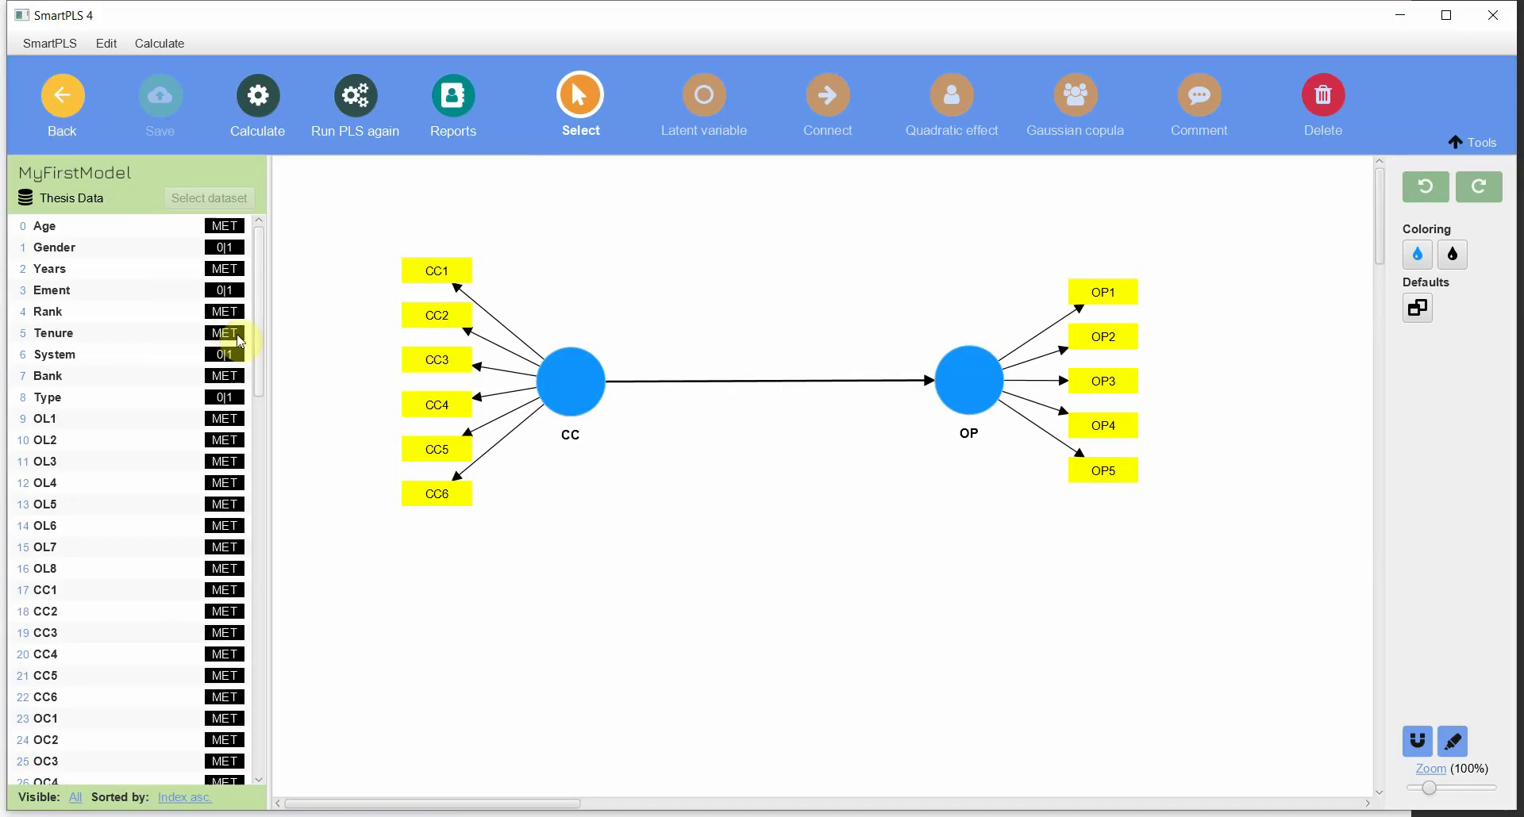
Add a latent variable OL with the indicators OL1 to OL7 to the model, below the CC–OP path
mouse_move(259, 335)
left_mouse_down()
mouse_move(274, 412)
mouse_move(265, 326)
left_mouse_up()
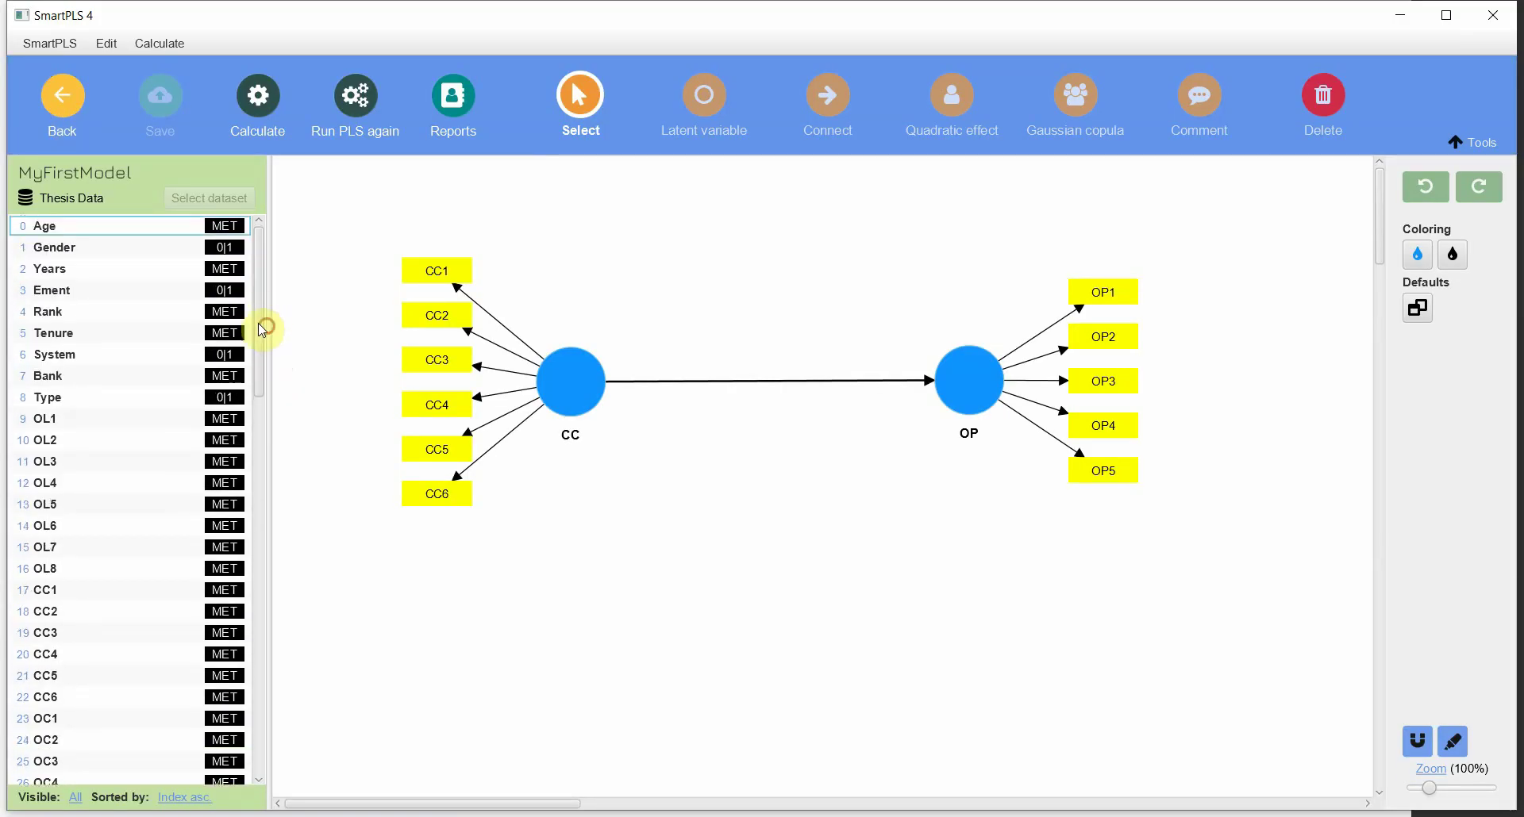
left_click(79, 424)
key("shift+Down")
key("shift+Down")
key("shift+Down")
key("shift+Down")
key("shift+Down")
key("shift+Down")
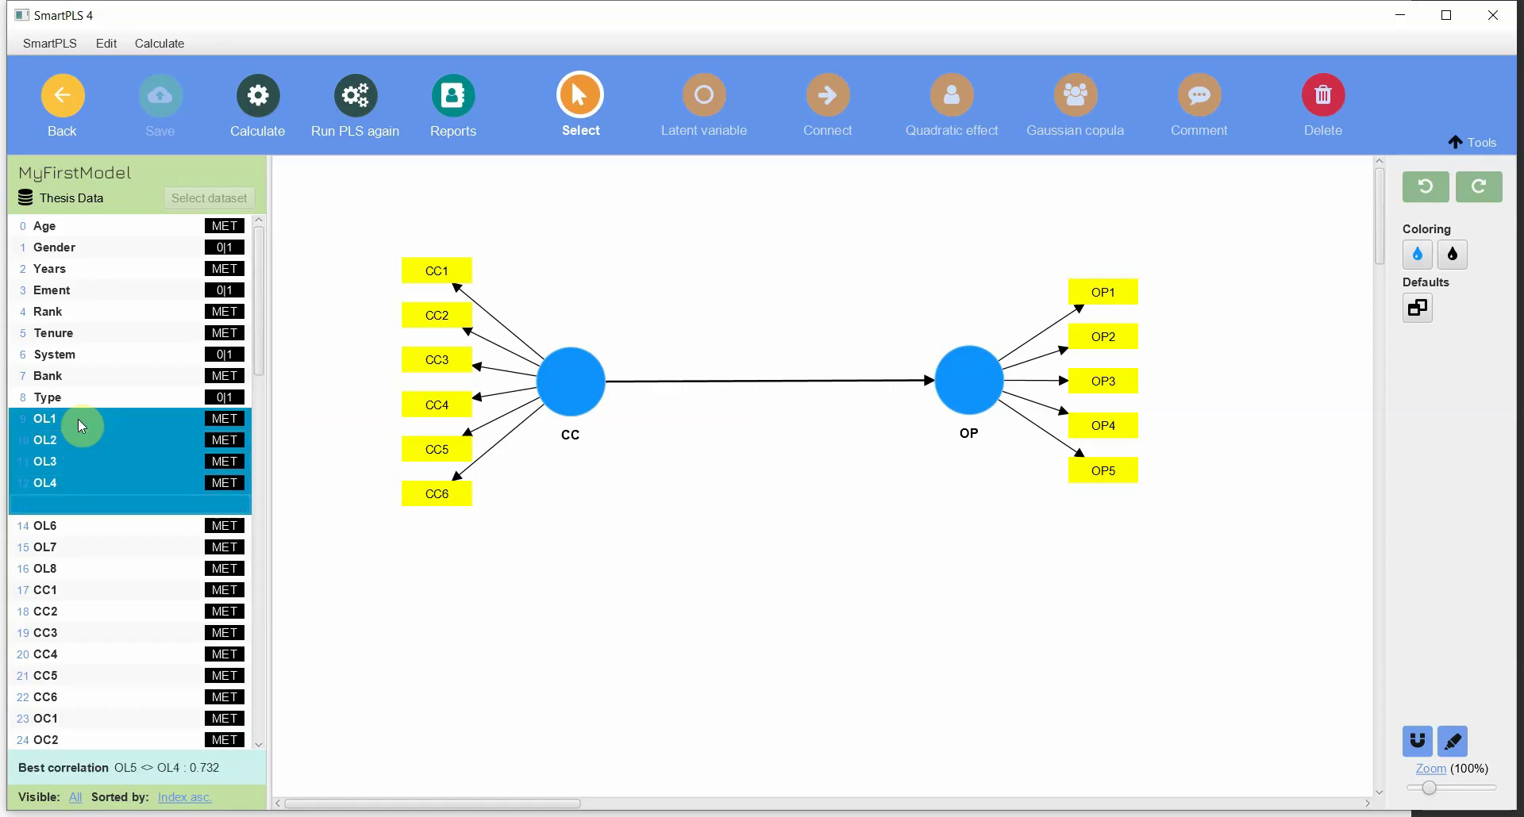
left_click_drag(78, 424, 678, 565)
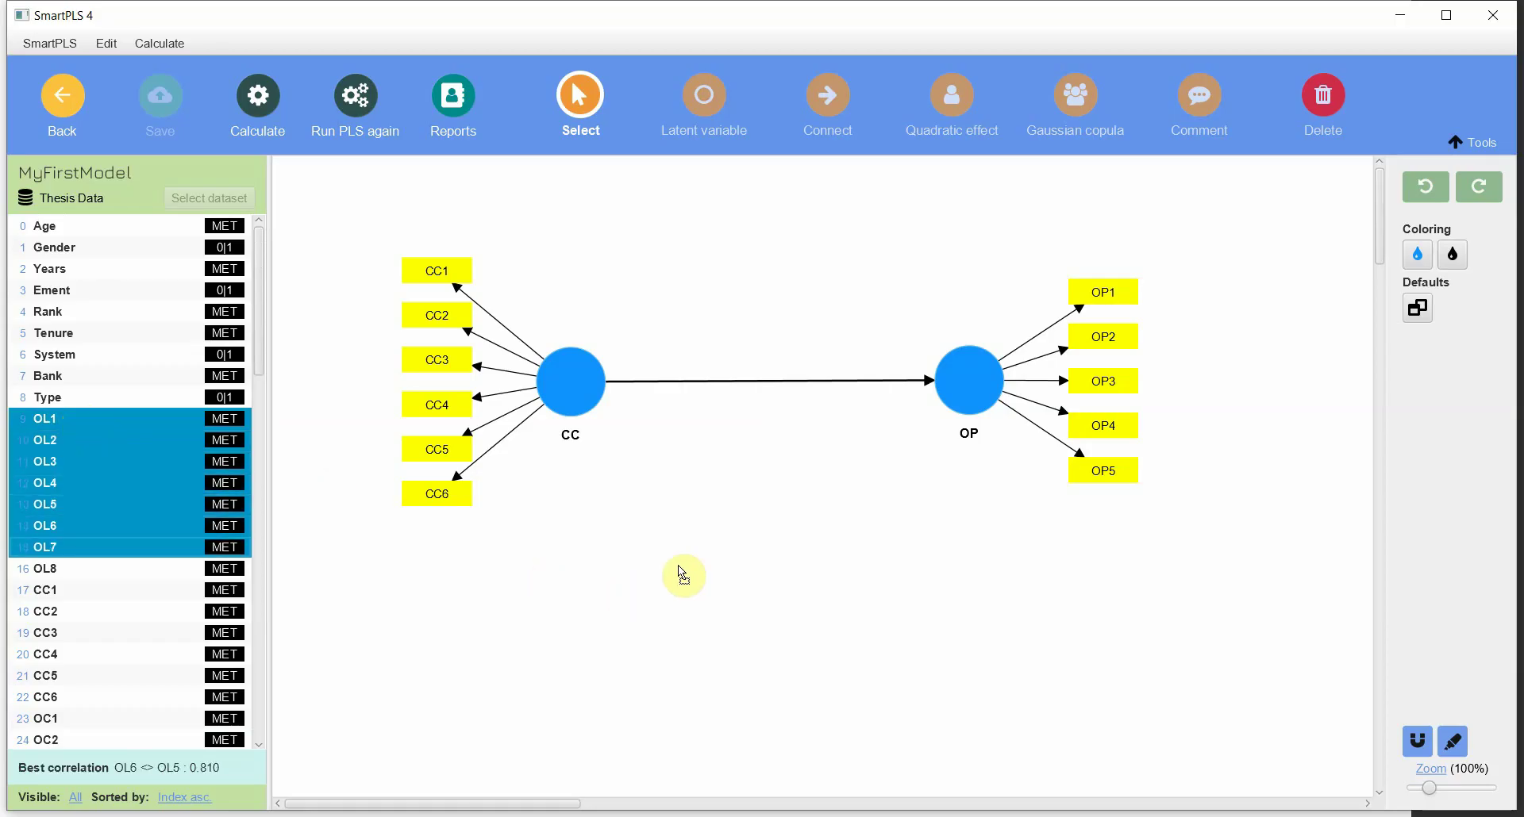
key("Return")
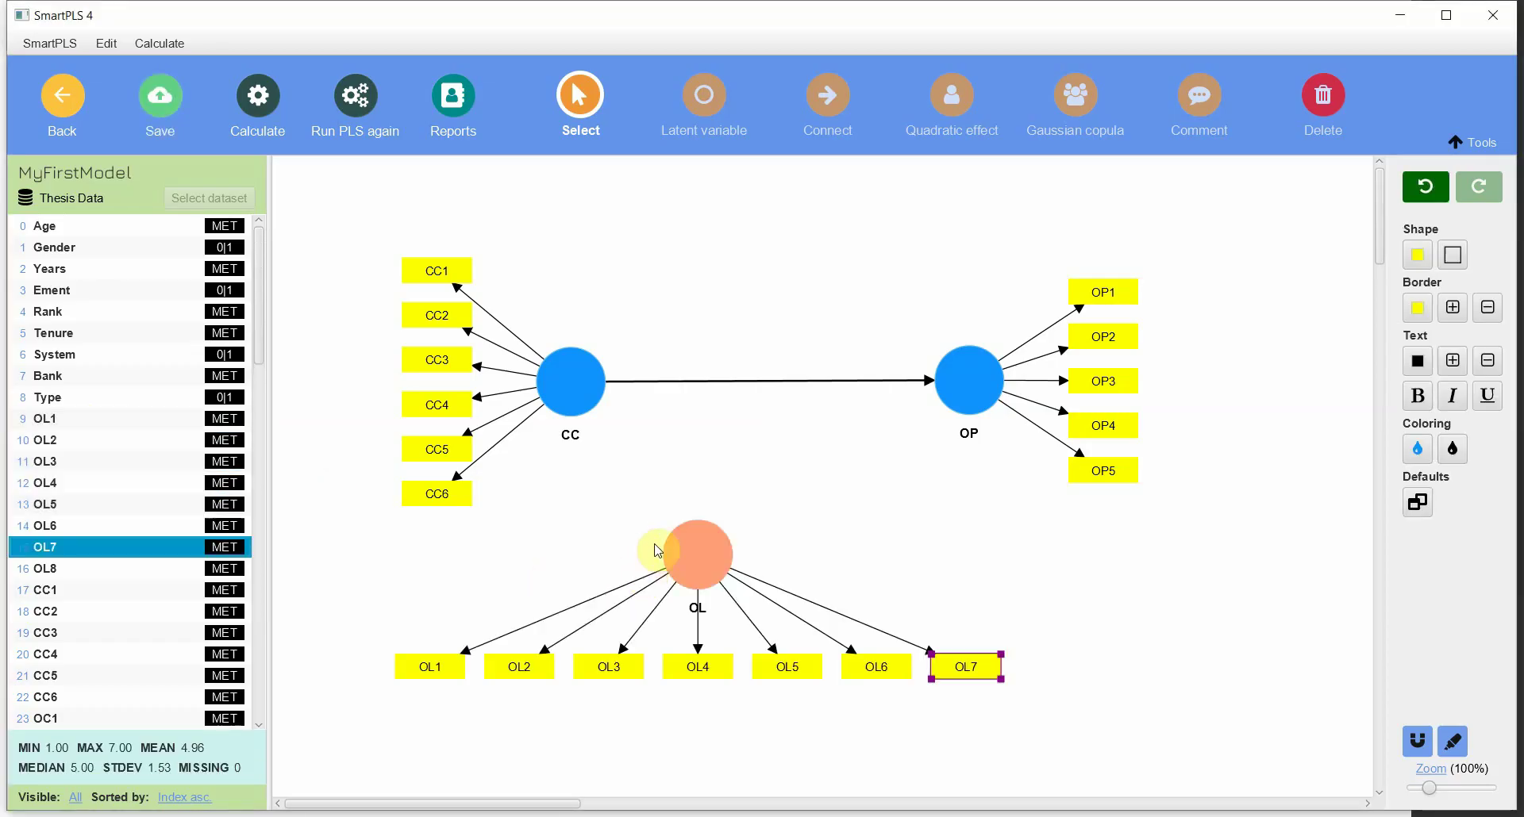
Draw a path from OL to OP, and run the PLS-SEM algorithm on the extended model
left_click(825, 96)
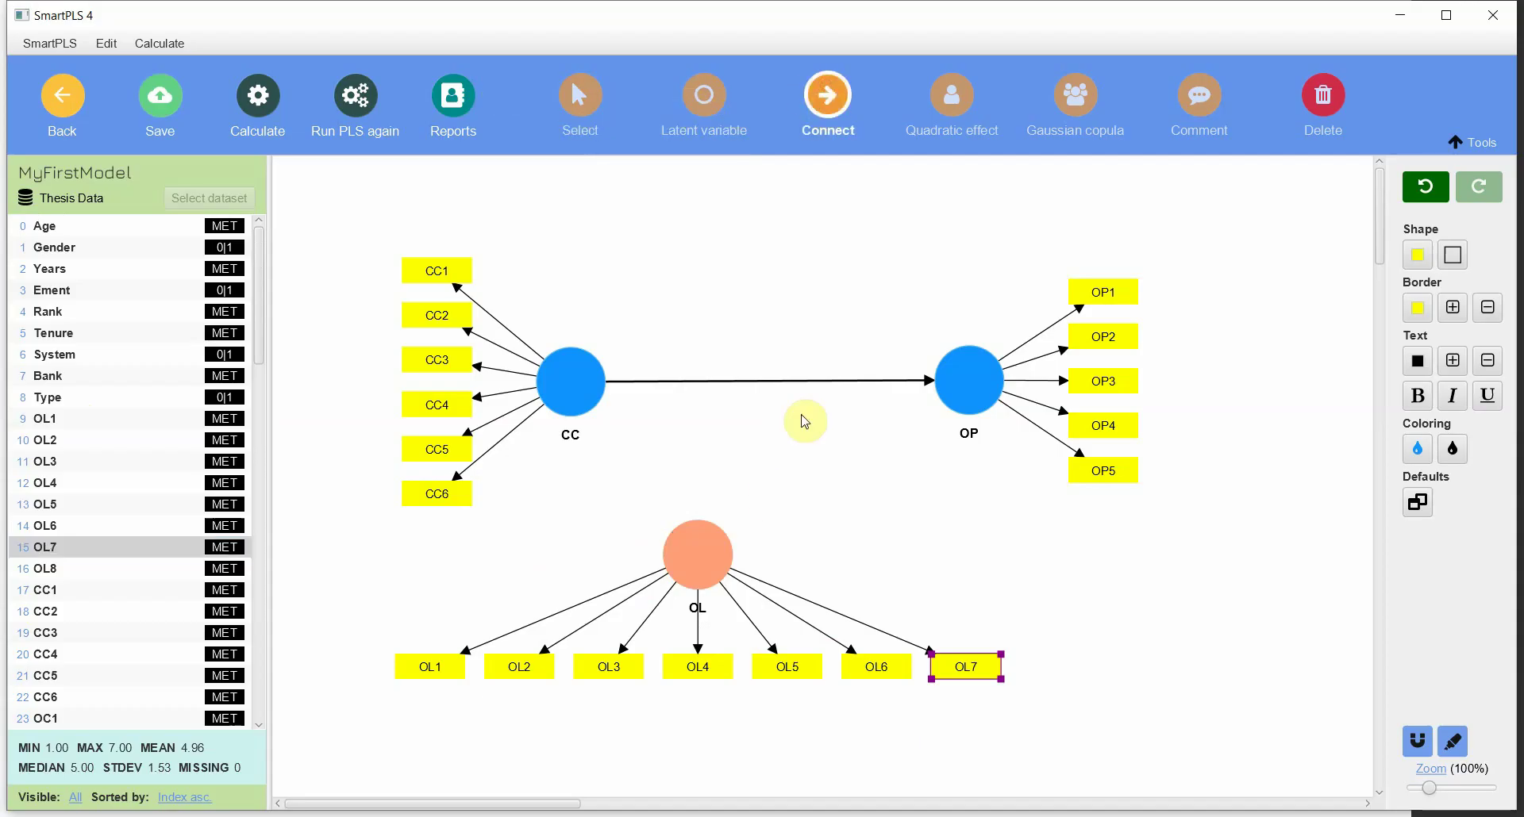
left_click_drag(717, 557, 931, 403)
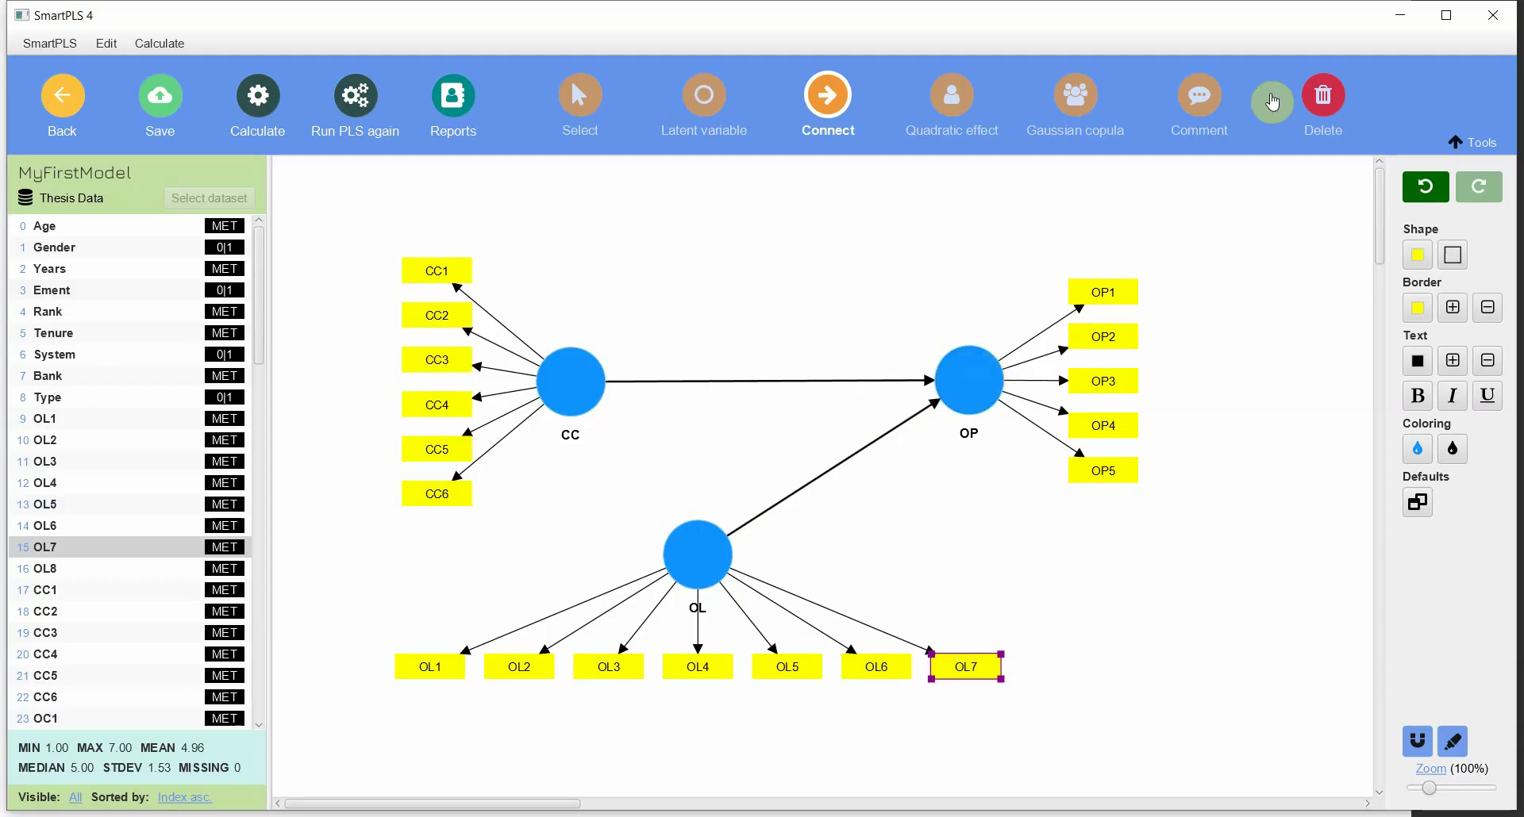
left_click(282, 101)
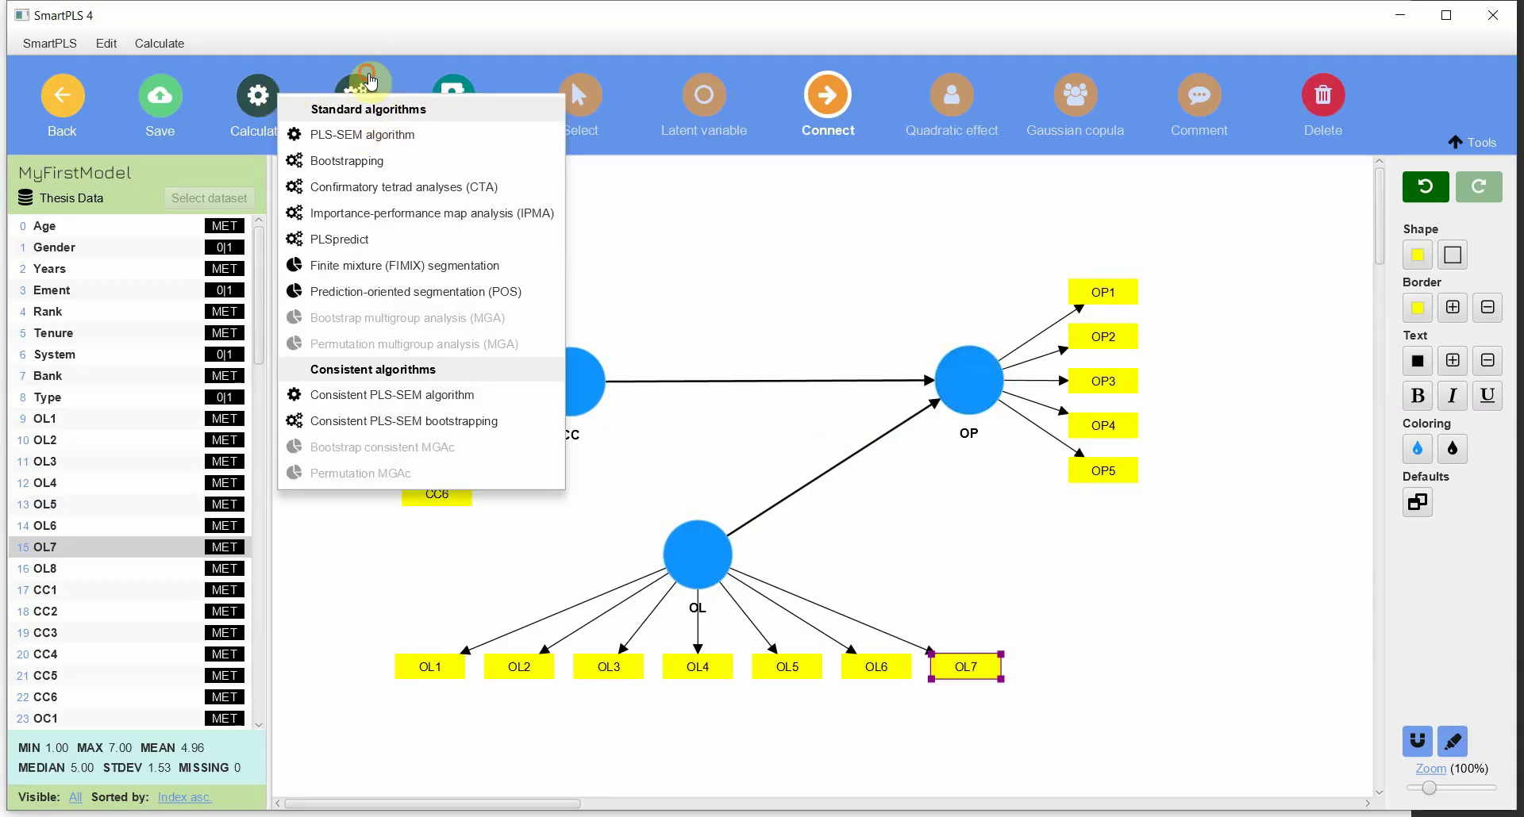
left_click(357, 79)
left_click(347, 137)
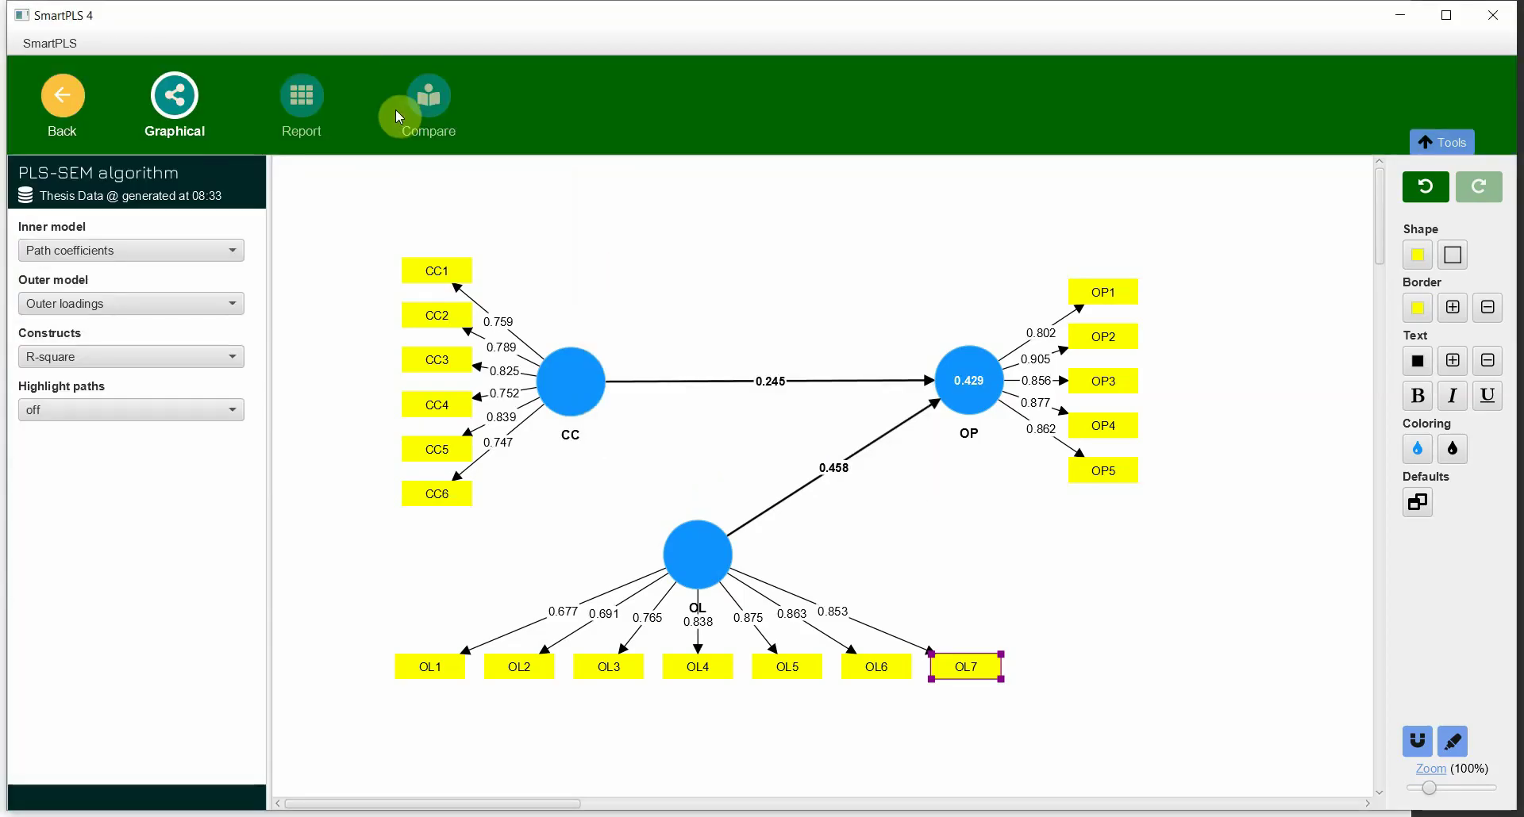
Open the Fornell-Larcker criterion under discriminant validity in the new PLS-SEM report
left_click(302, 97)
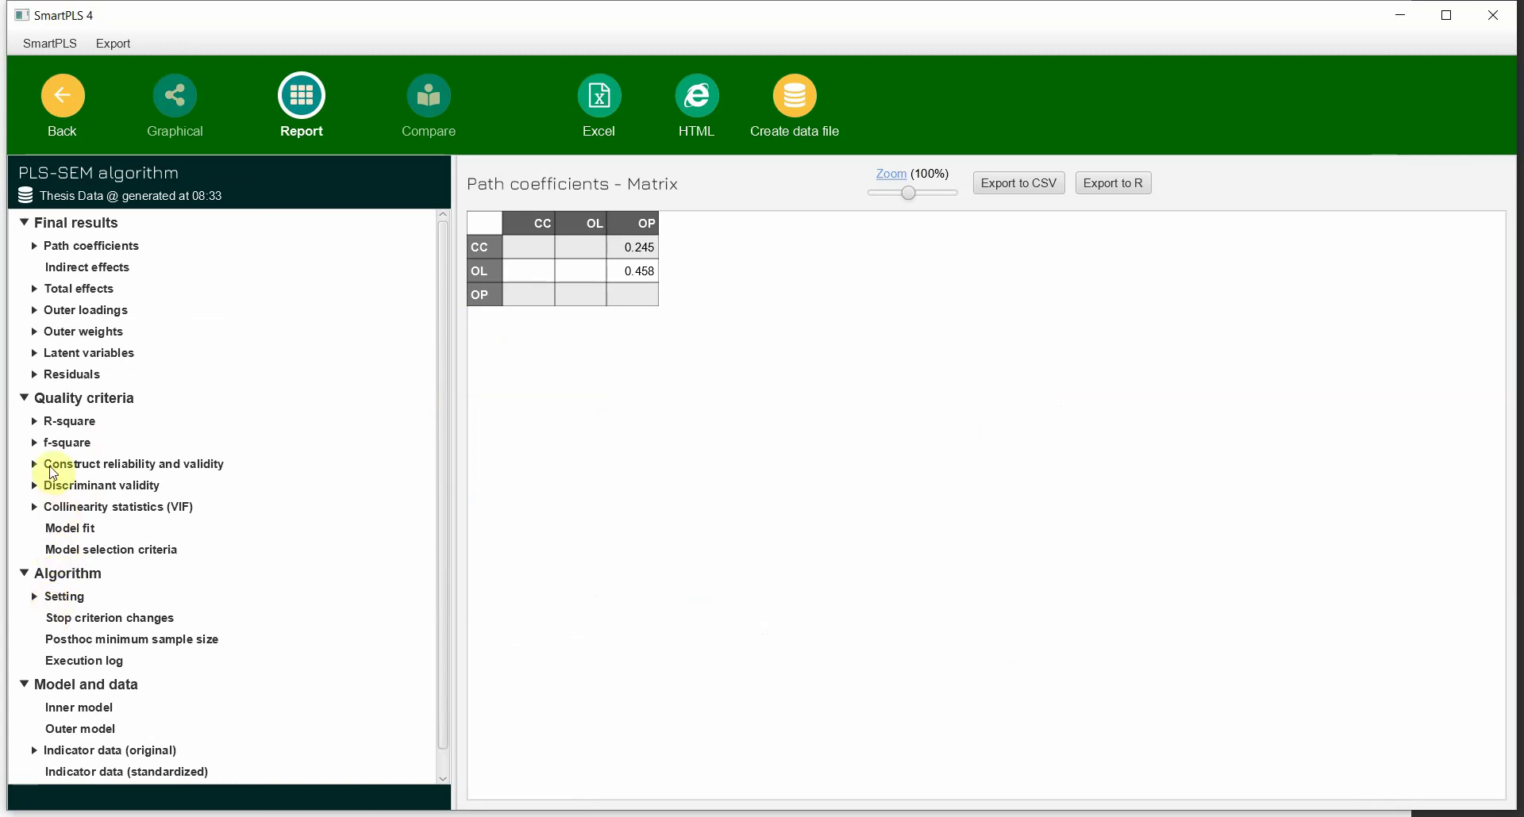
left_click(34, 486)
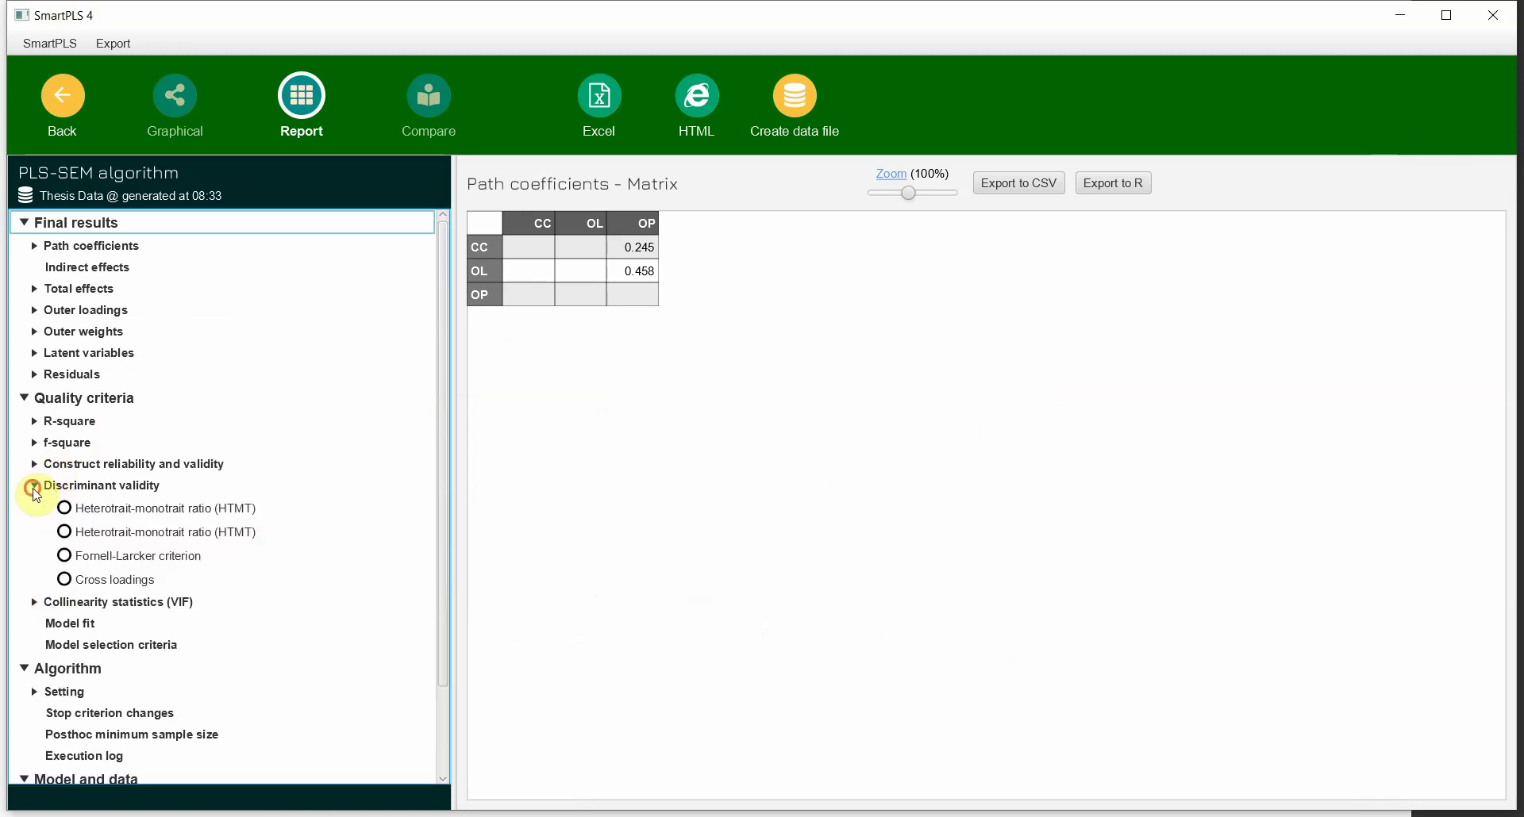
left_click(120, 556)
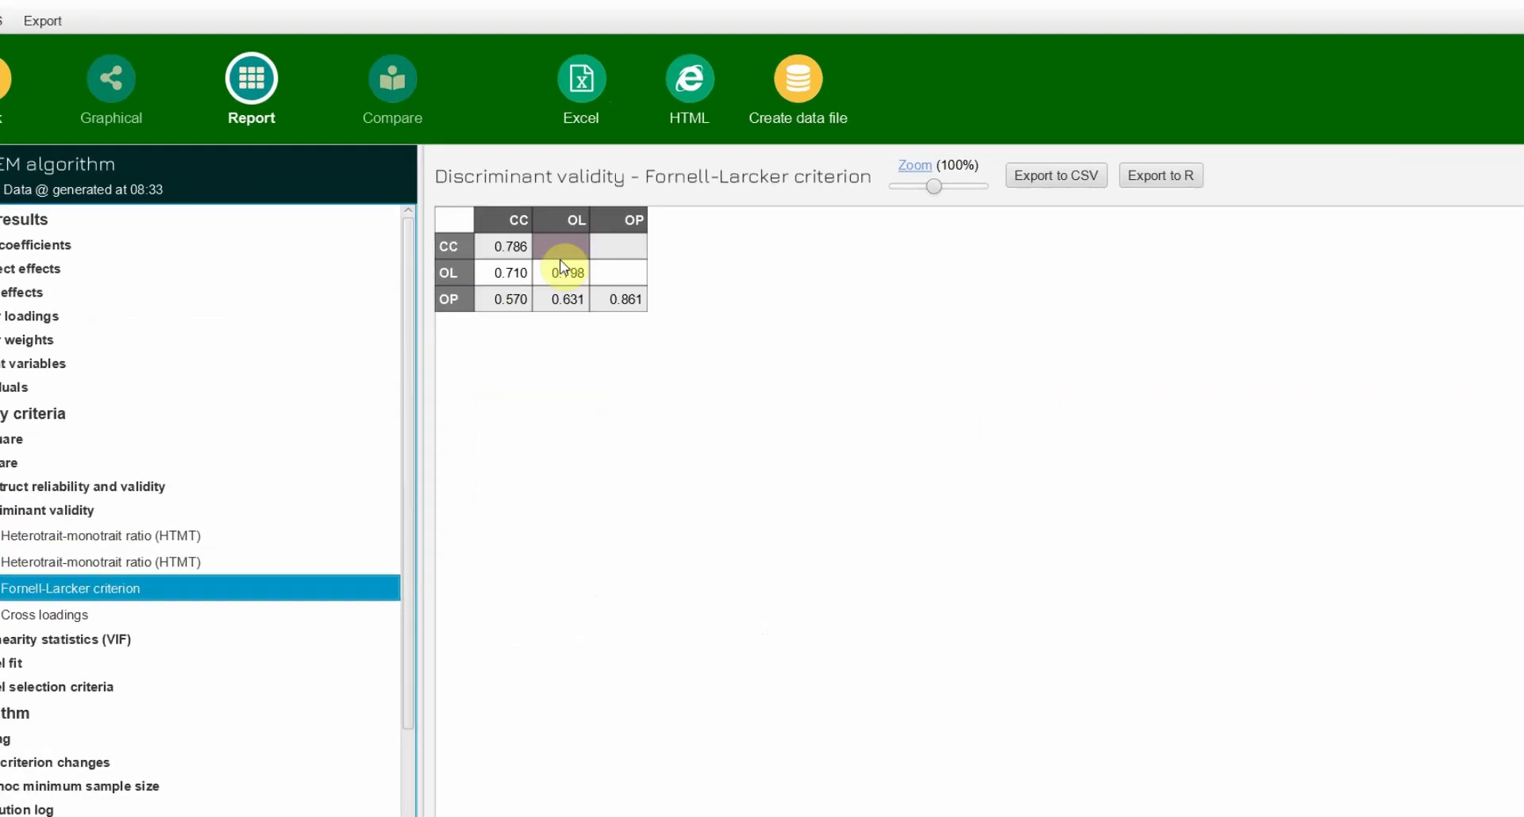
Compare the CC and OL diagonal values with their correlations in the three-construct Fornell-Larcker matrix
left_click(512, 247)
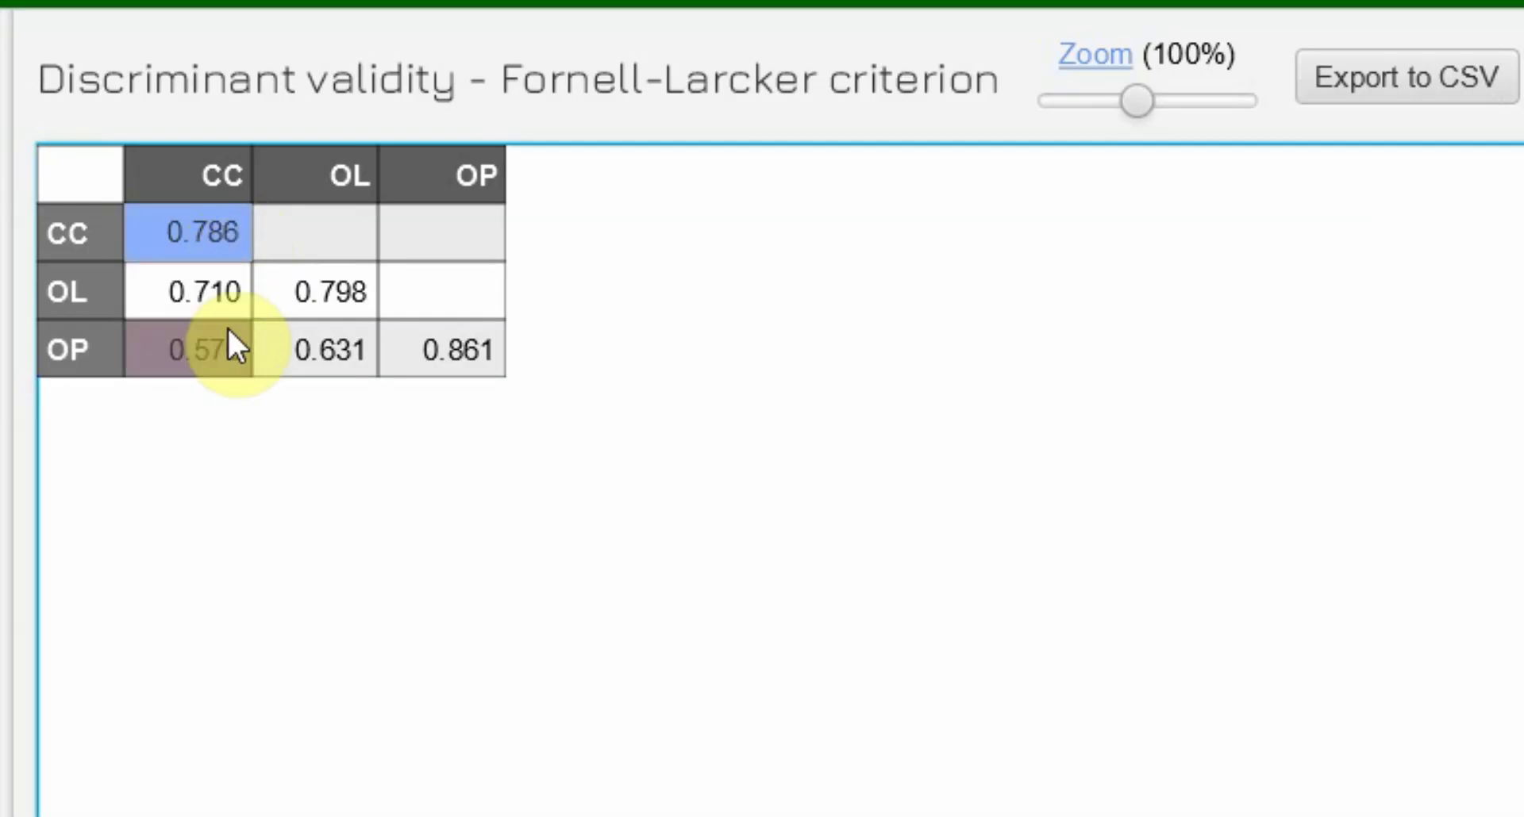
left_click(276, 302)
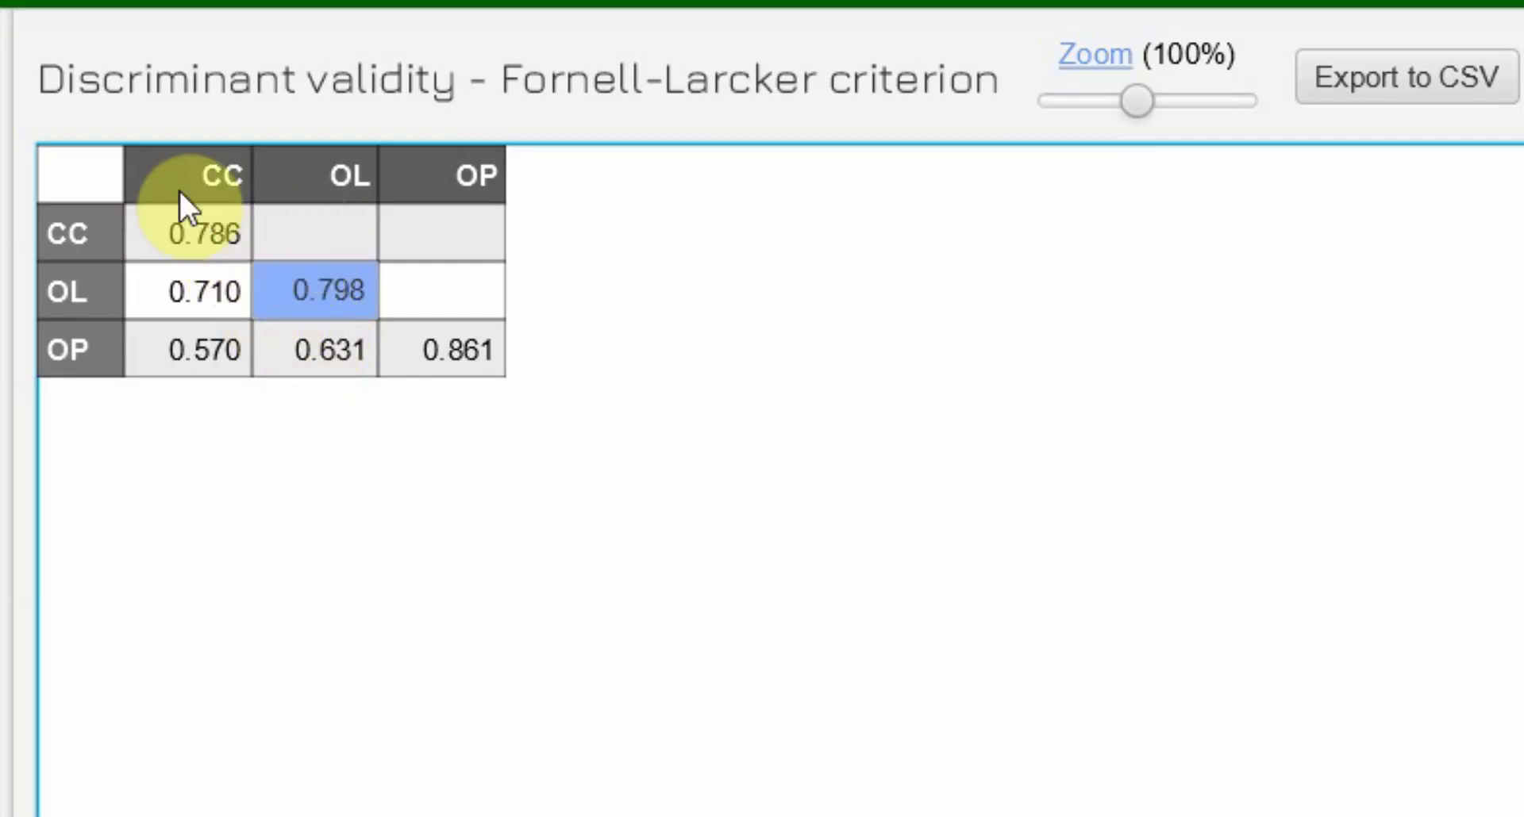
left_click(203, 285)
left_click(301, 228)
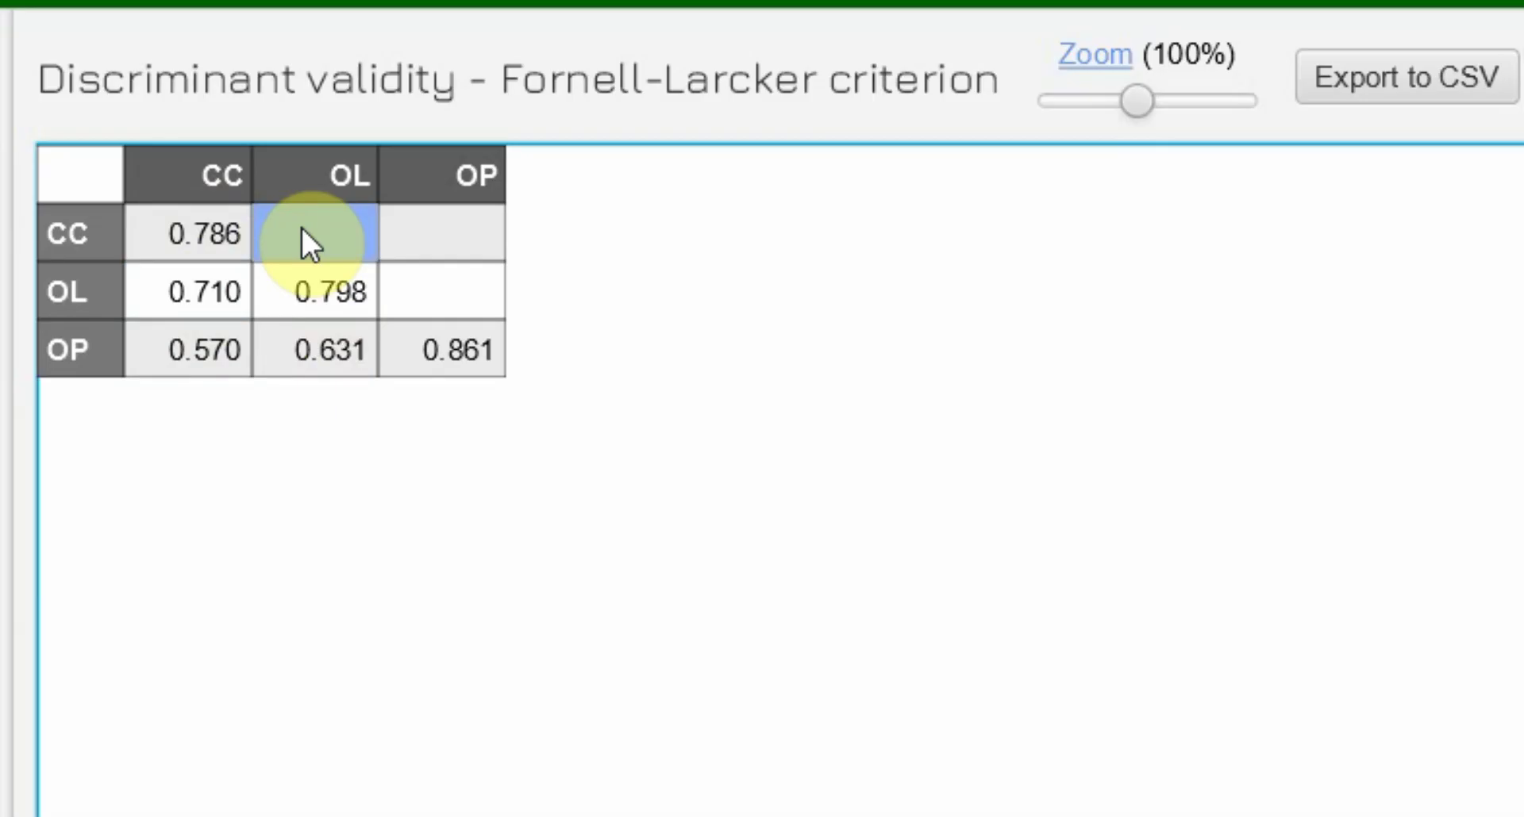
left_click(350, 293)
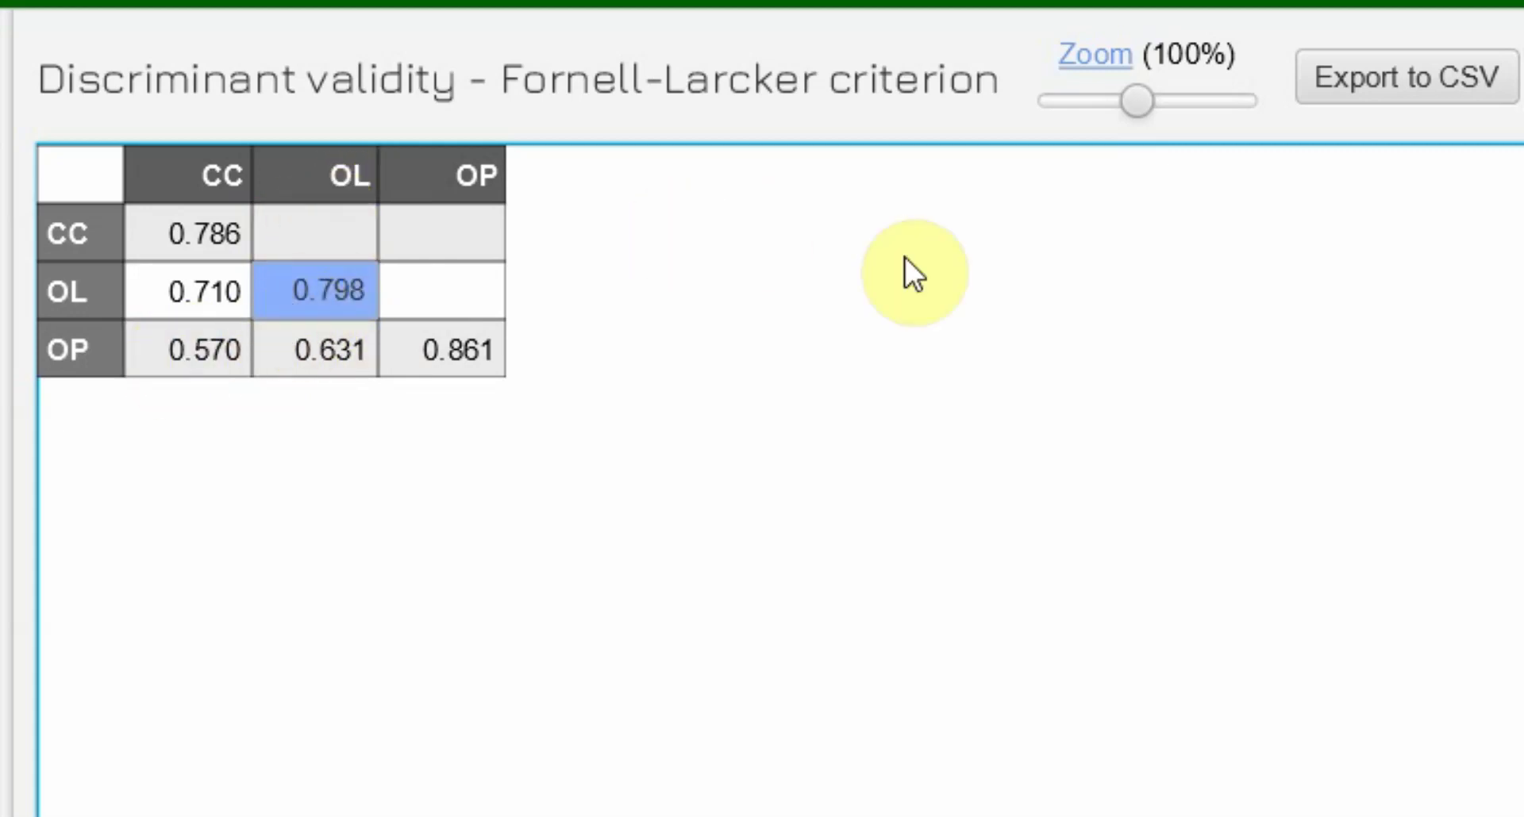
left_click(883, 373)
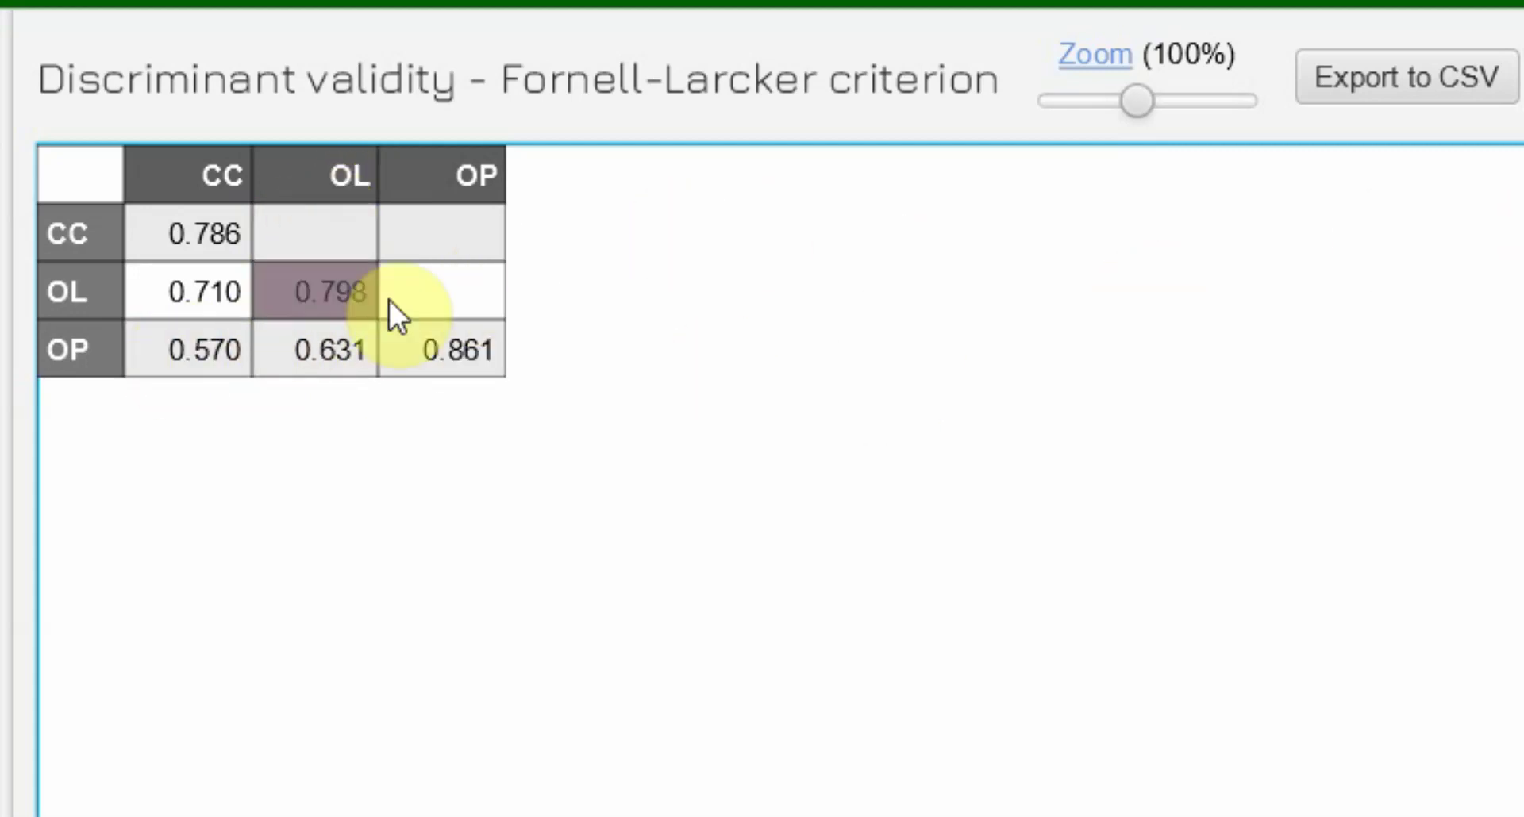
Copy the whole Fornell-Larcker matrix with its headings, and paste it at A1 of a blank Excel workbook
left_click_drag(93, 198, 445, 359)
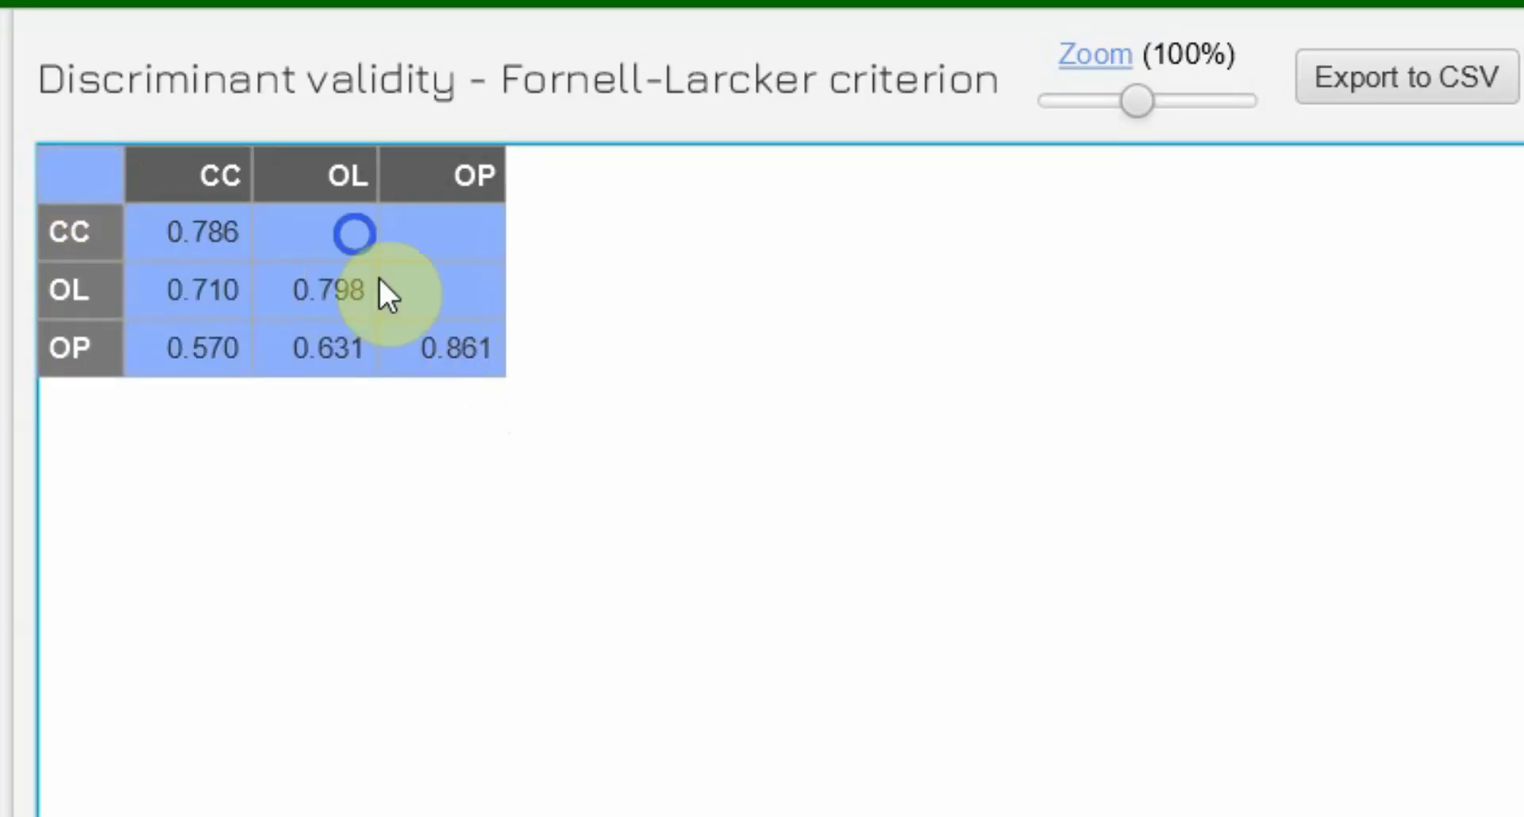
right_click(359, 237)
left_click(431, 276)
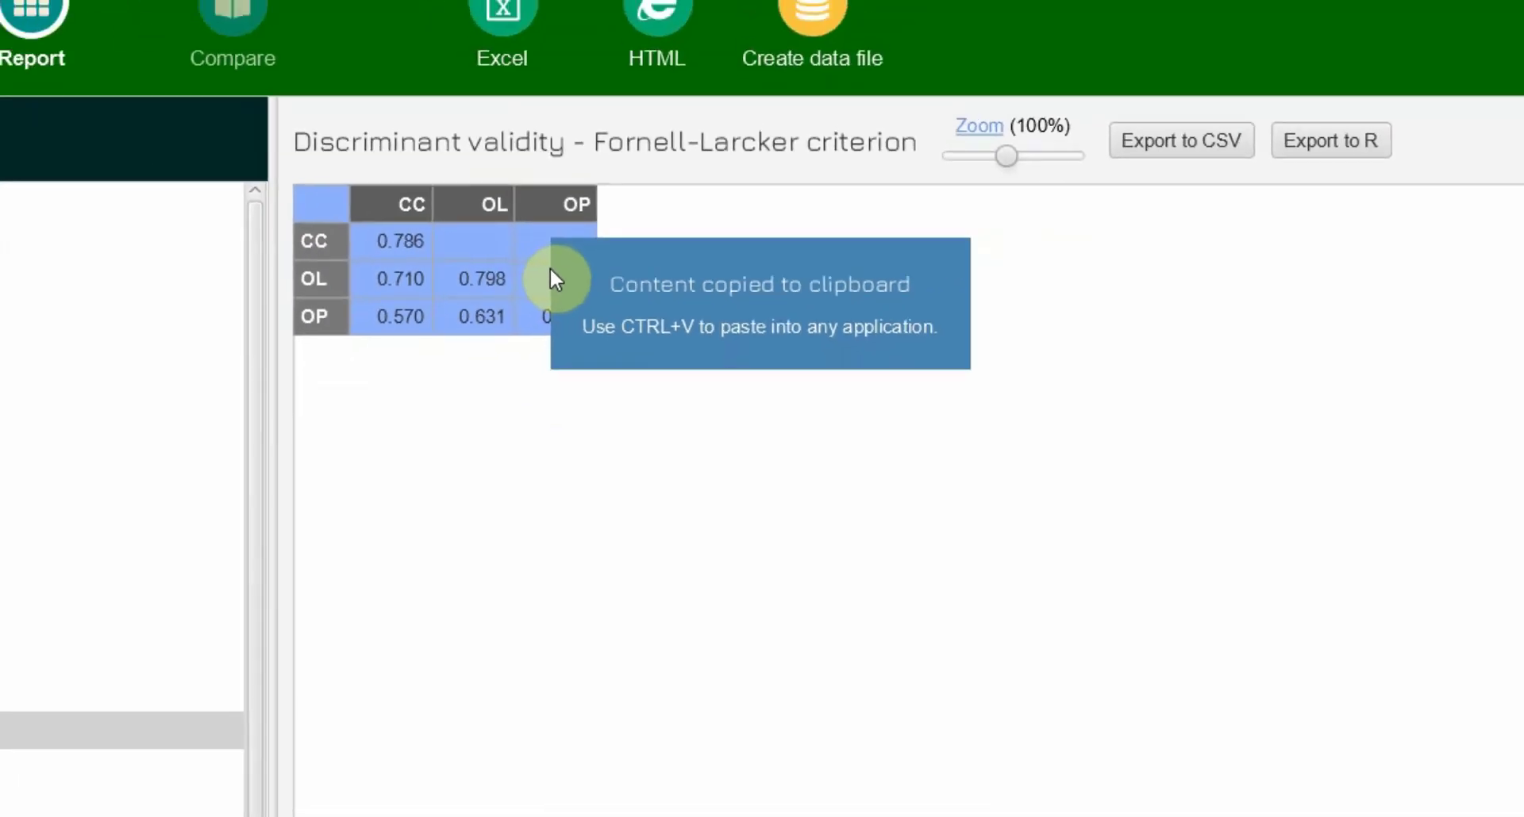
key("super")
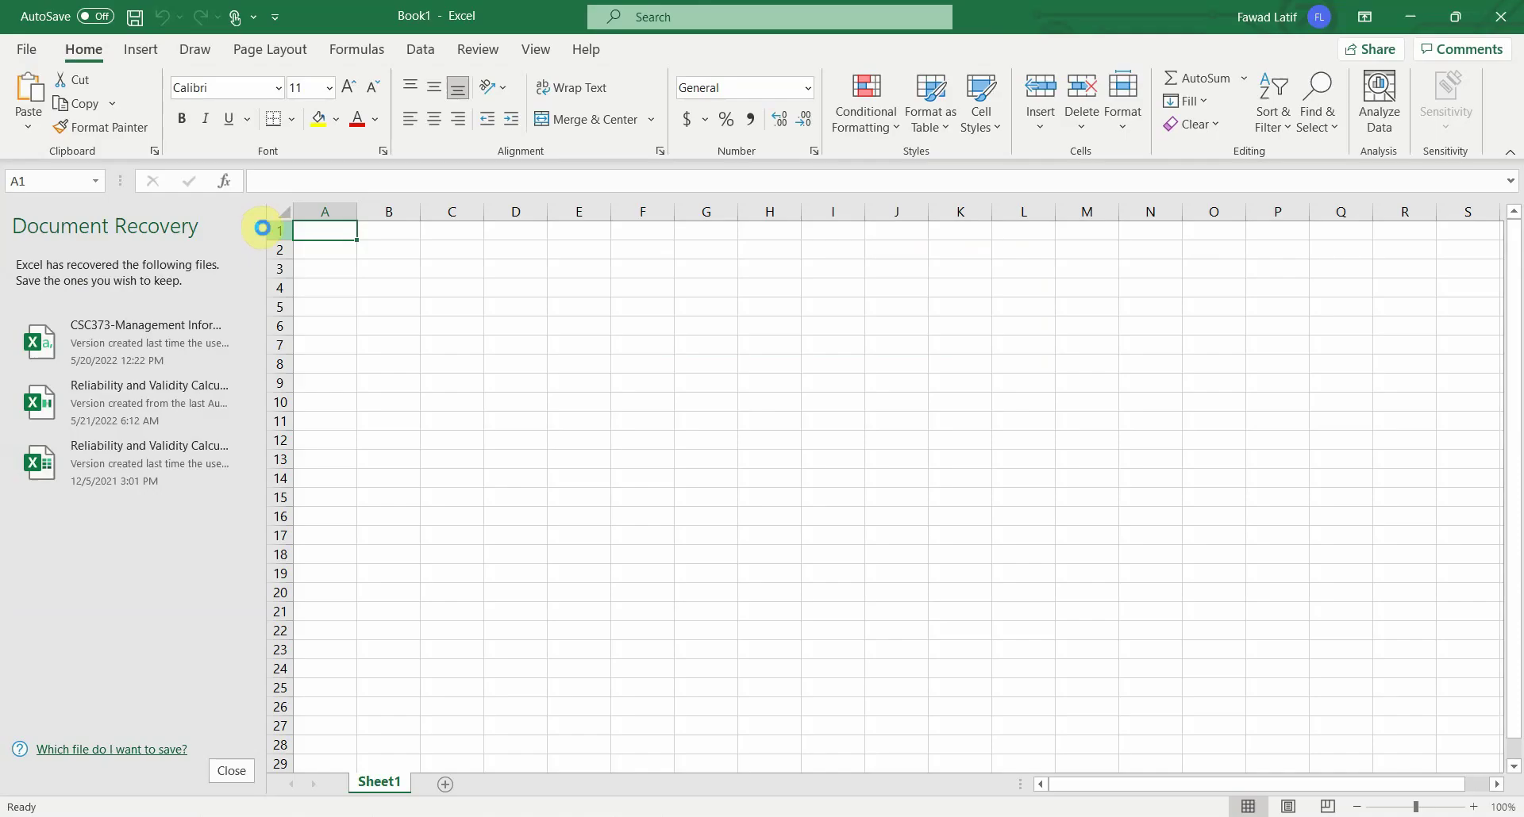
key("ctrl+v")
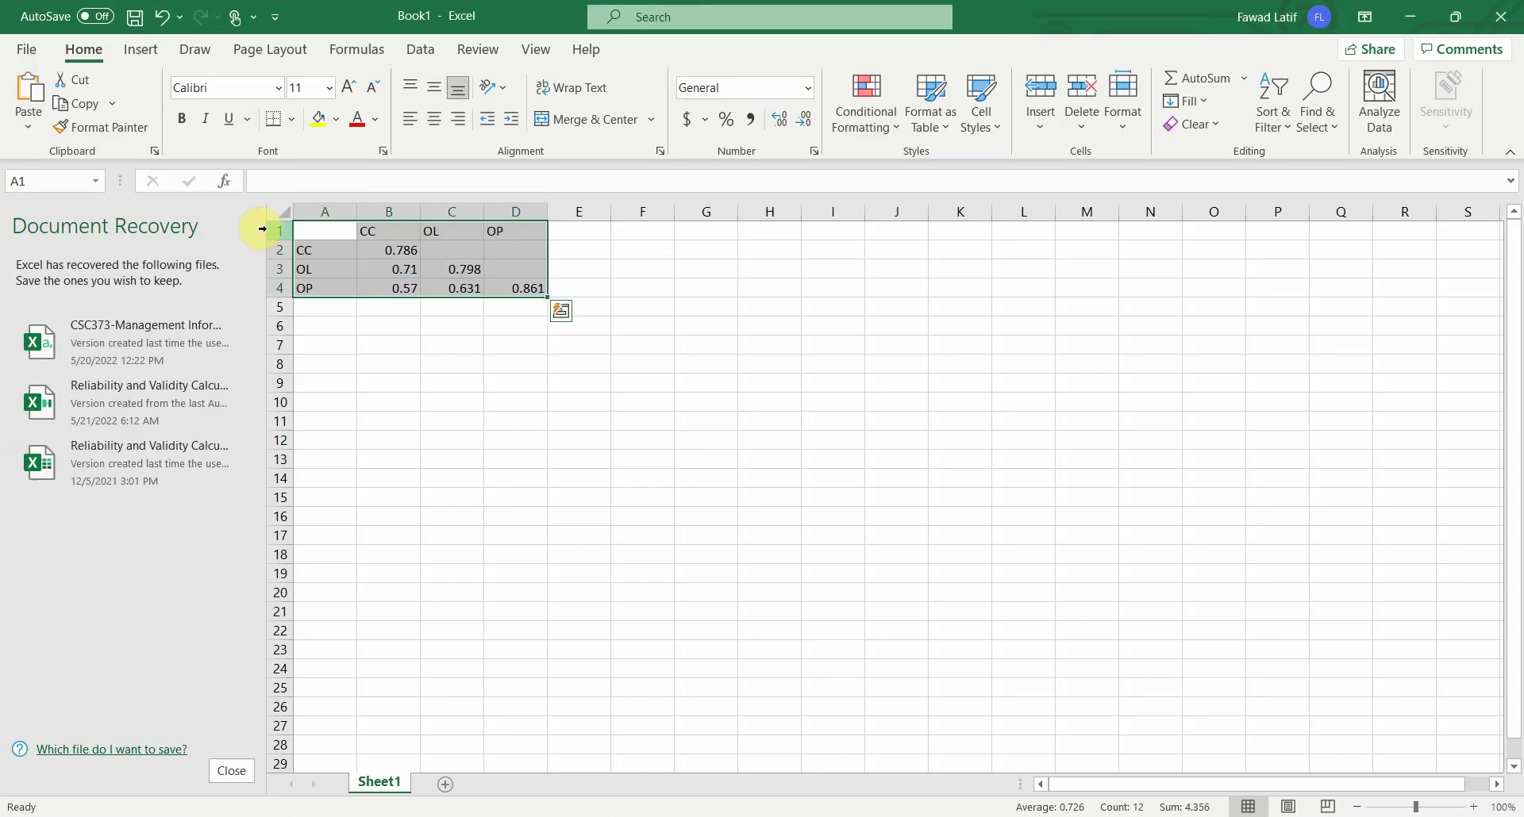
Format the diagonal values of the Fornell-Larcker matrix in B2, C3 and D4 as bold italic
scroll(1473, 806, "up", 10)
left_click(592, 316)
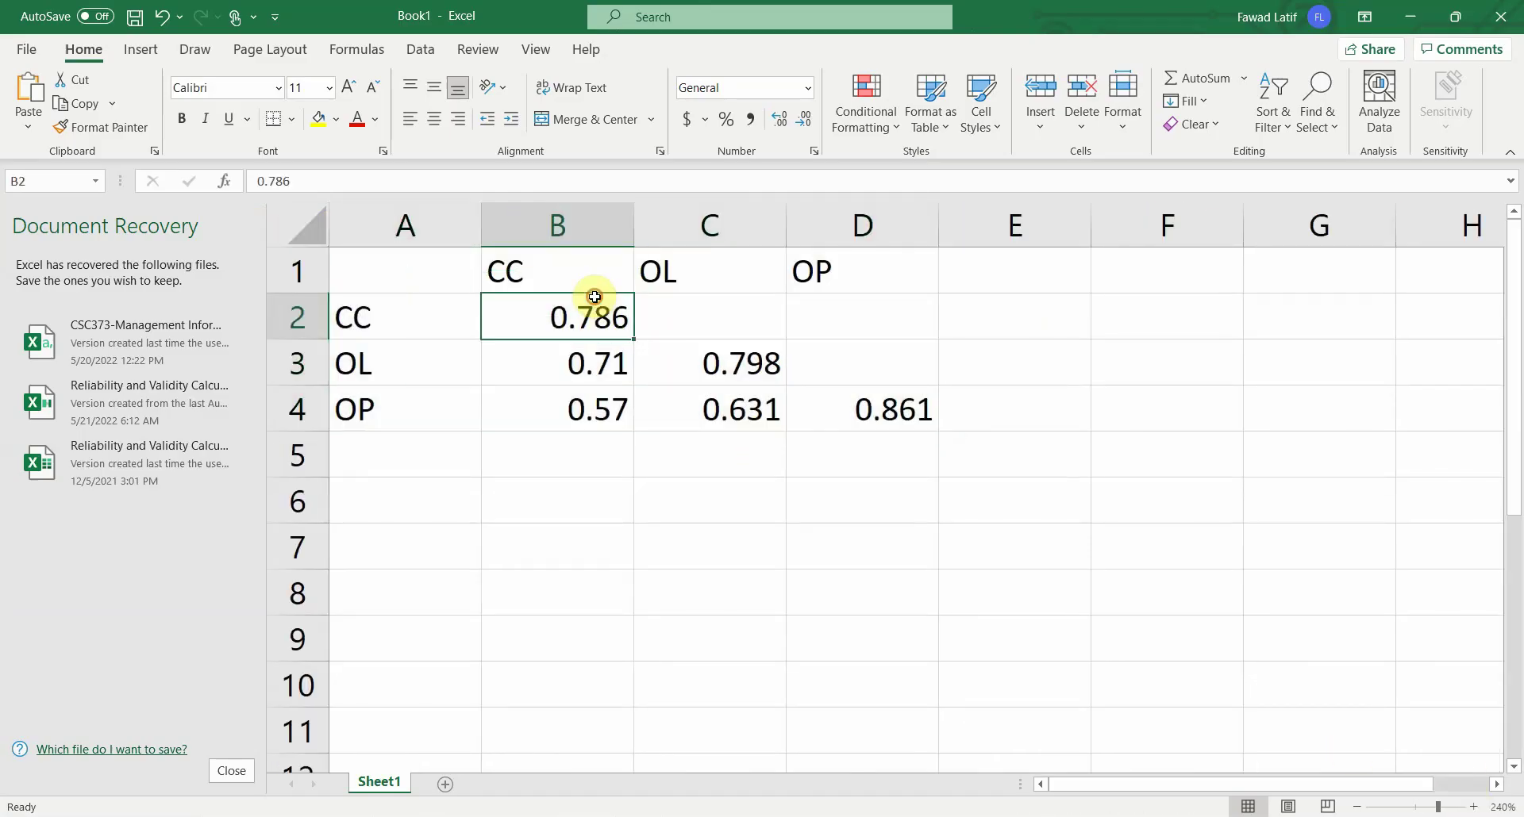
key("ctrl+b")
key("Right")
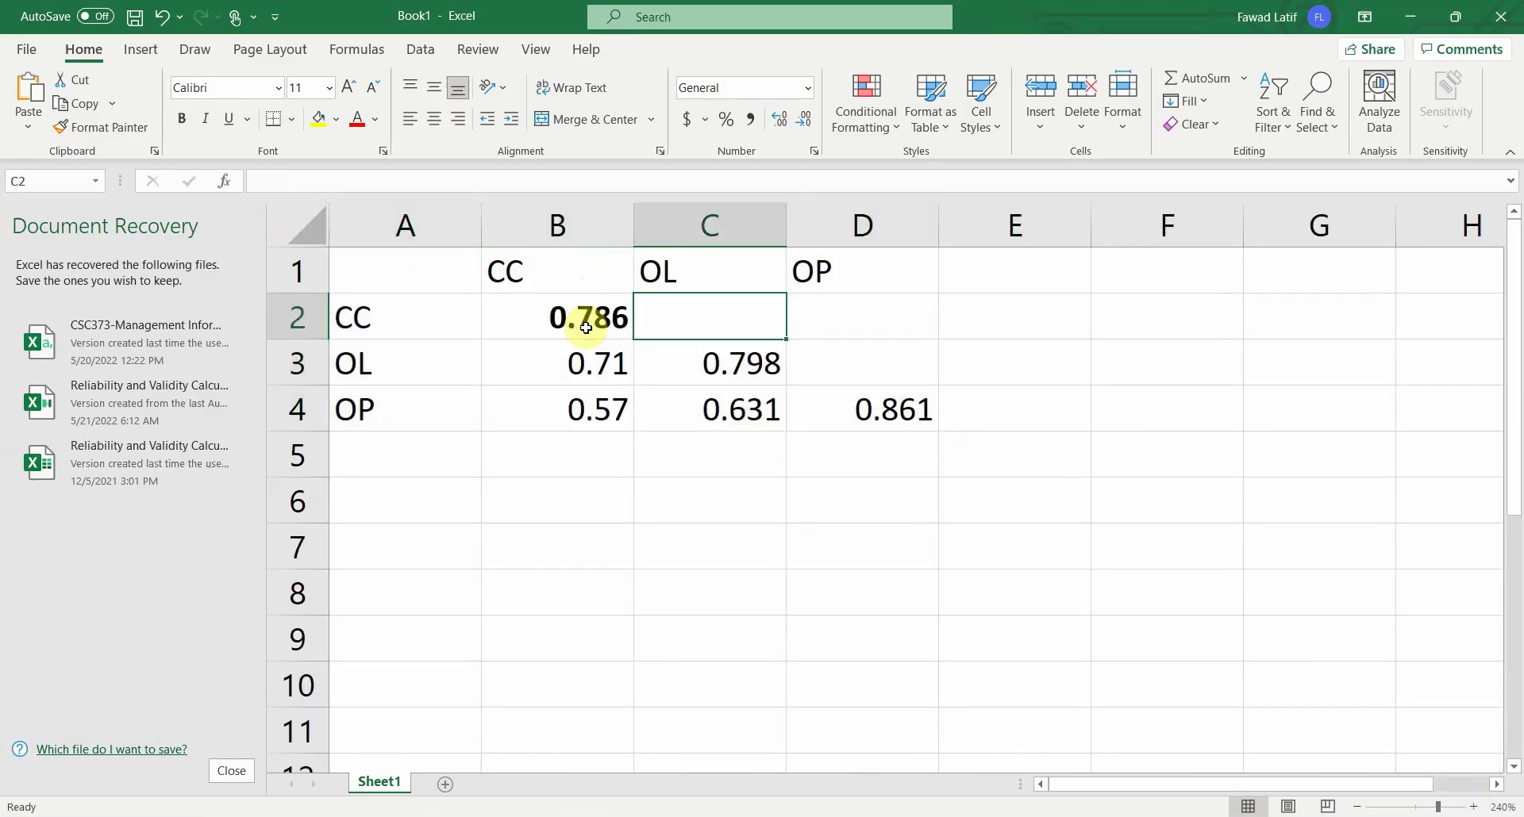
key("Down")
key("ctrl+b")
key("ctrl+i")
key("Down")
key("Right")
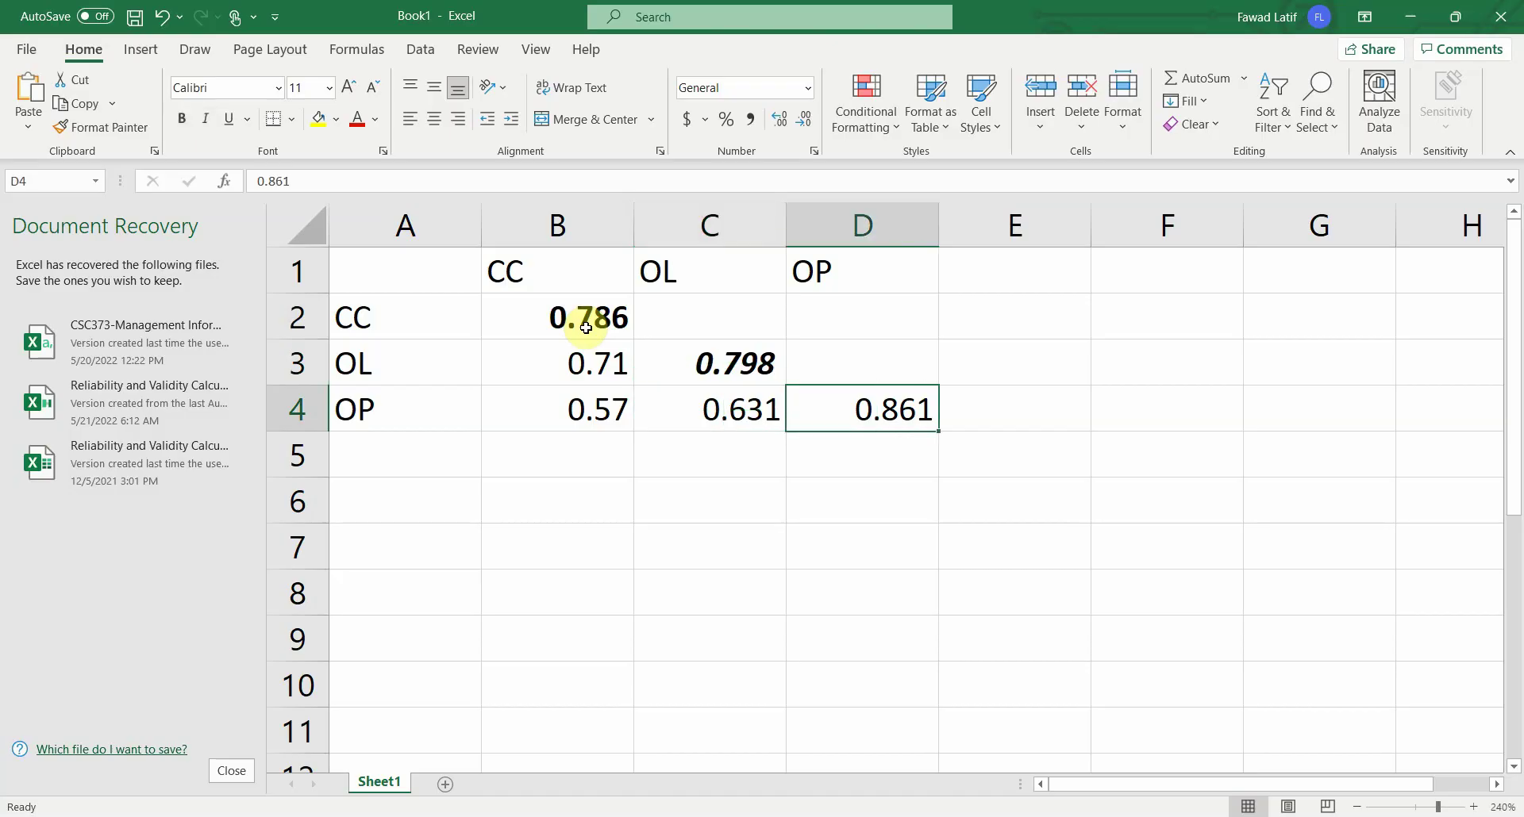
key("ctrl+b")
key("ctrl+i")
left_click(586, 328)
key("ctrl+i")
key("Left")
key("Right")
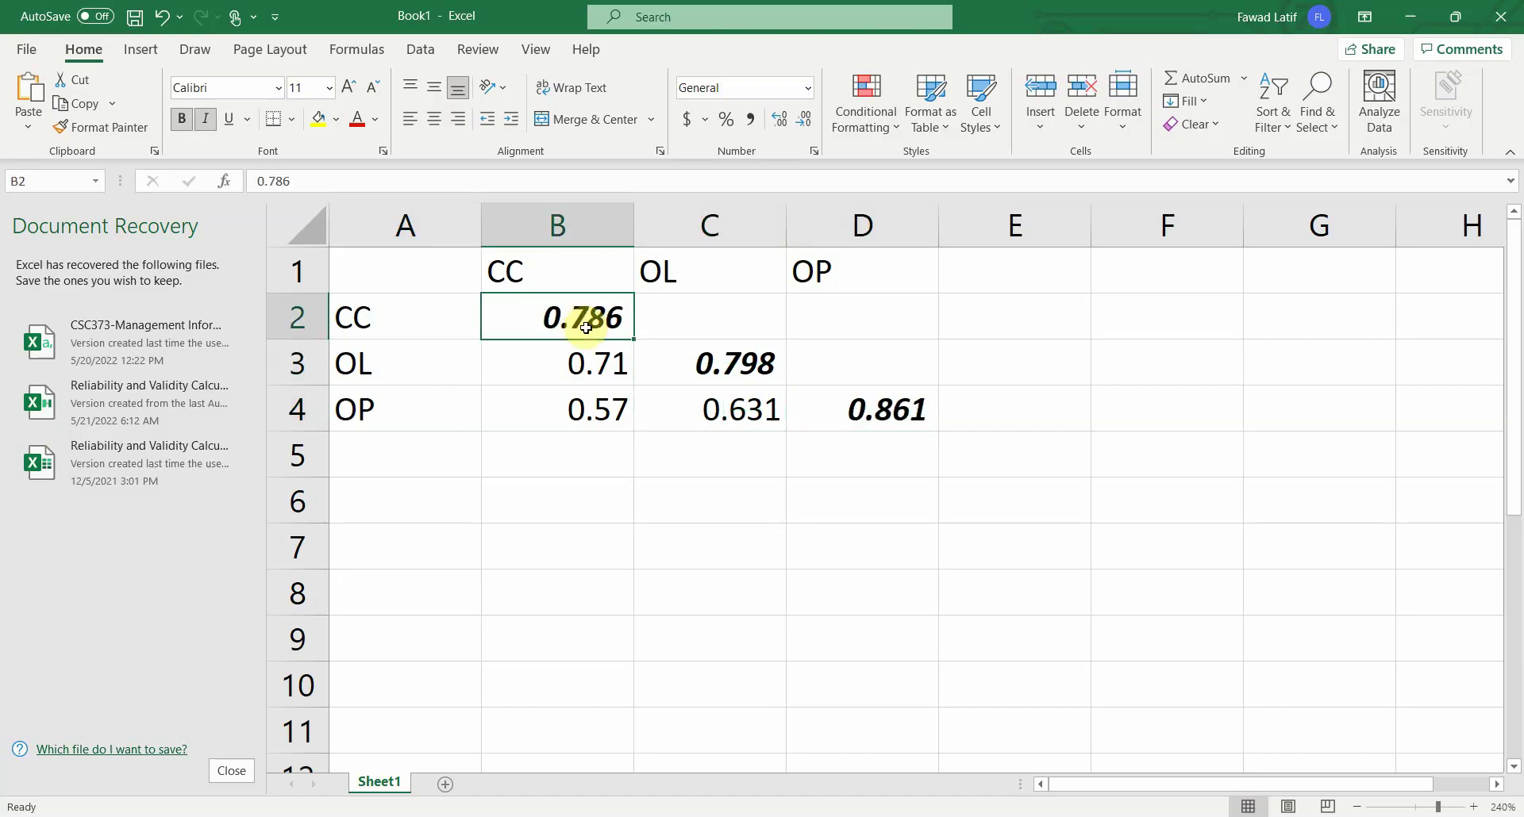
Compare the CC diagonal value with the correlations in B3 and B4, and the OL diagonal value with C4
key("Up")
key("Down")
key("Down")
key("Up")
key("Down")
key("Up")
key("Down")
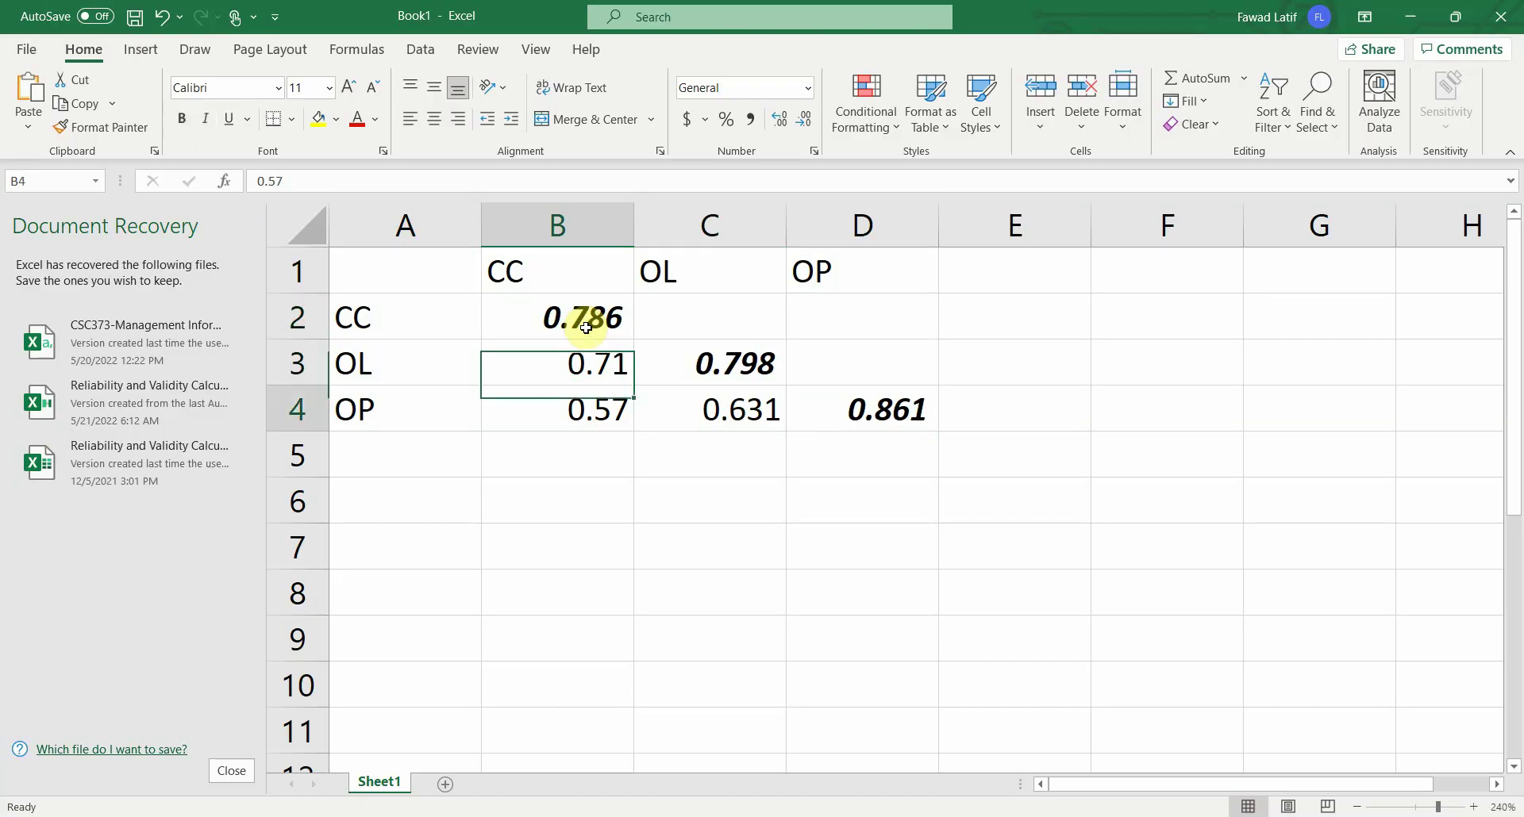
key("Down")
key("Up")
key("Right")
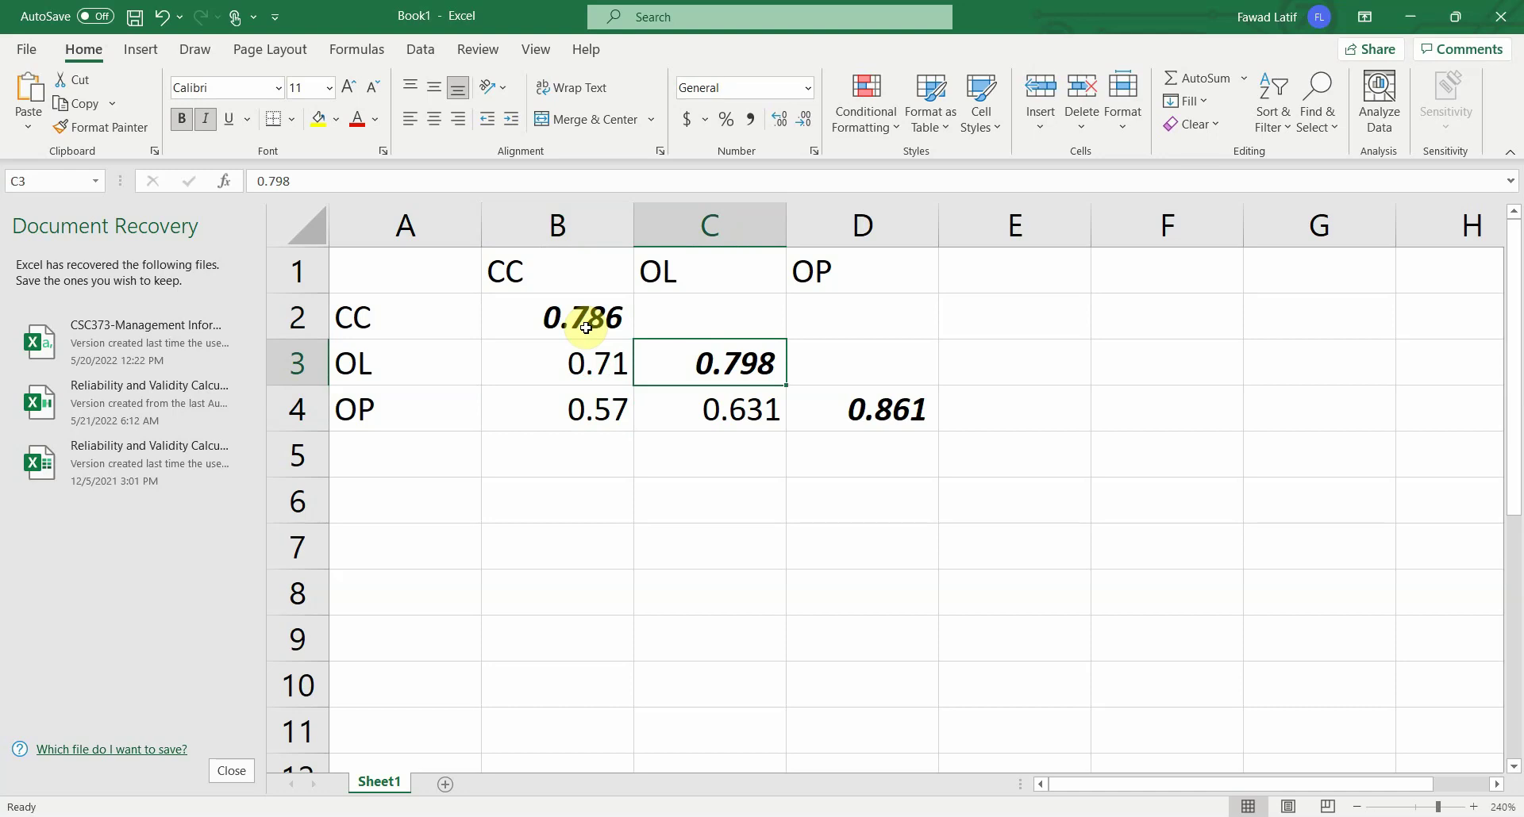
key("Down")
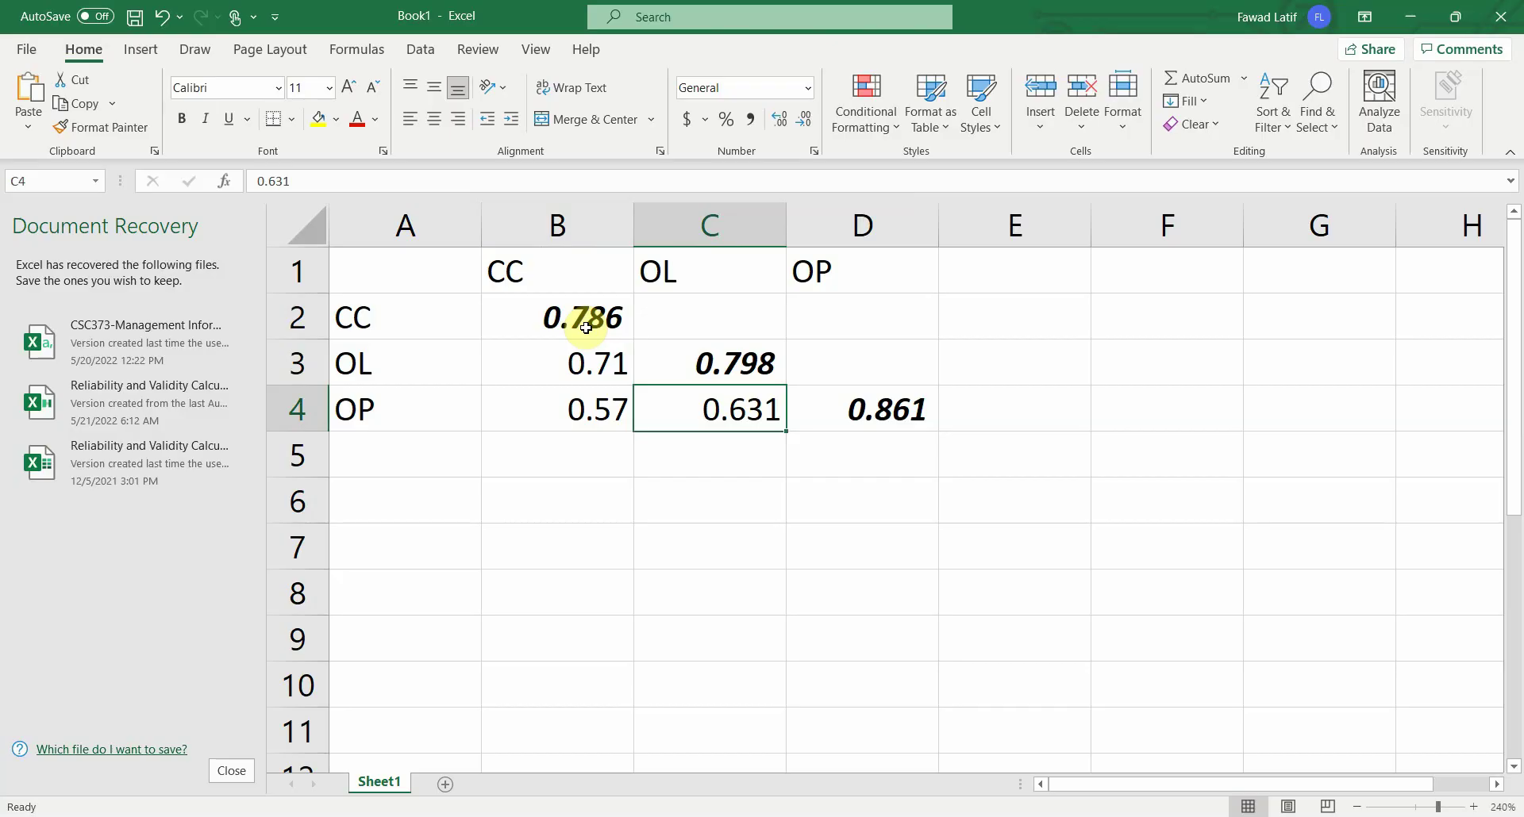
Copy the OL–CC correlation from B3 into the mirrored empty cell C2
key("Up")
key("Left")
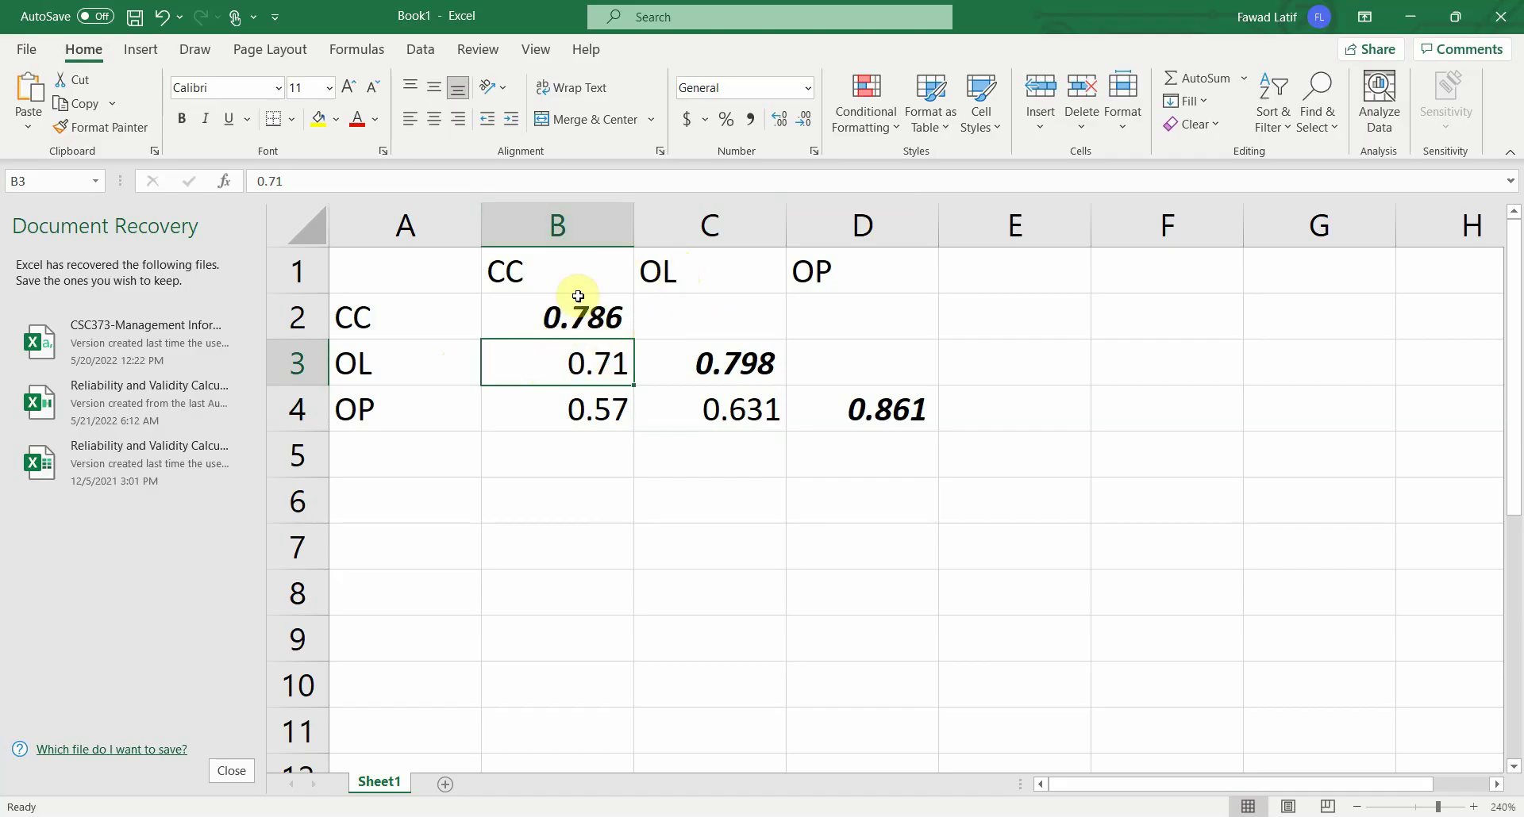
key("ctrl+c")
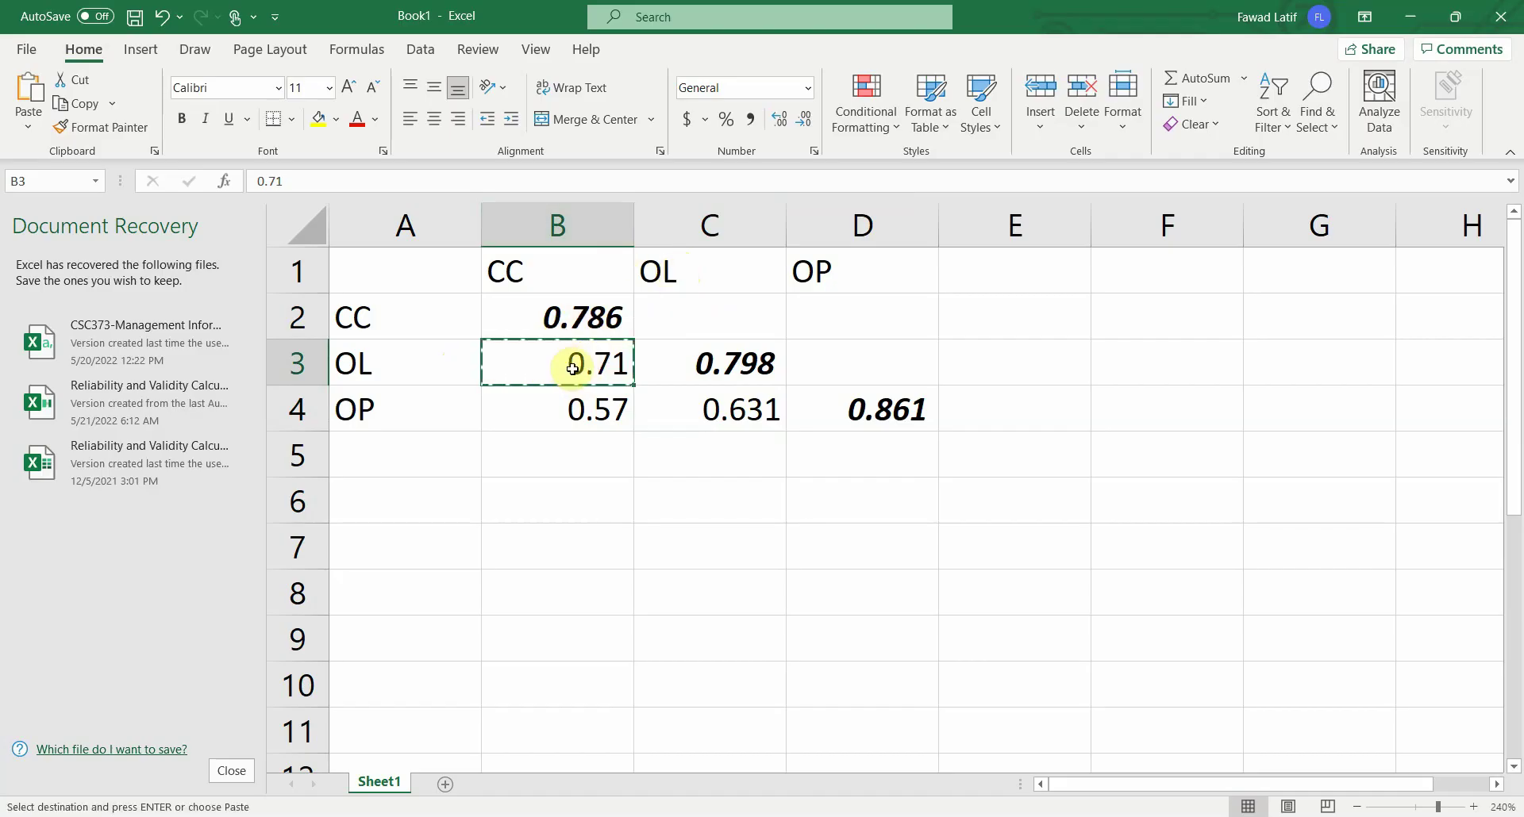
left_click(650, 327)
key("ctrl+v")
key("Escape")
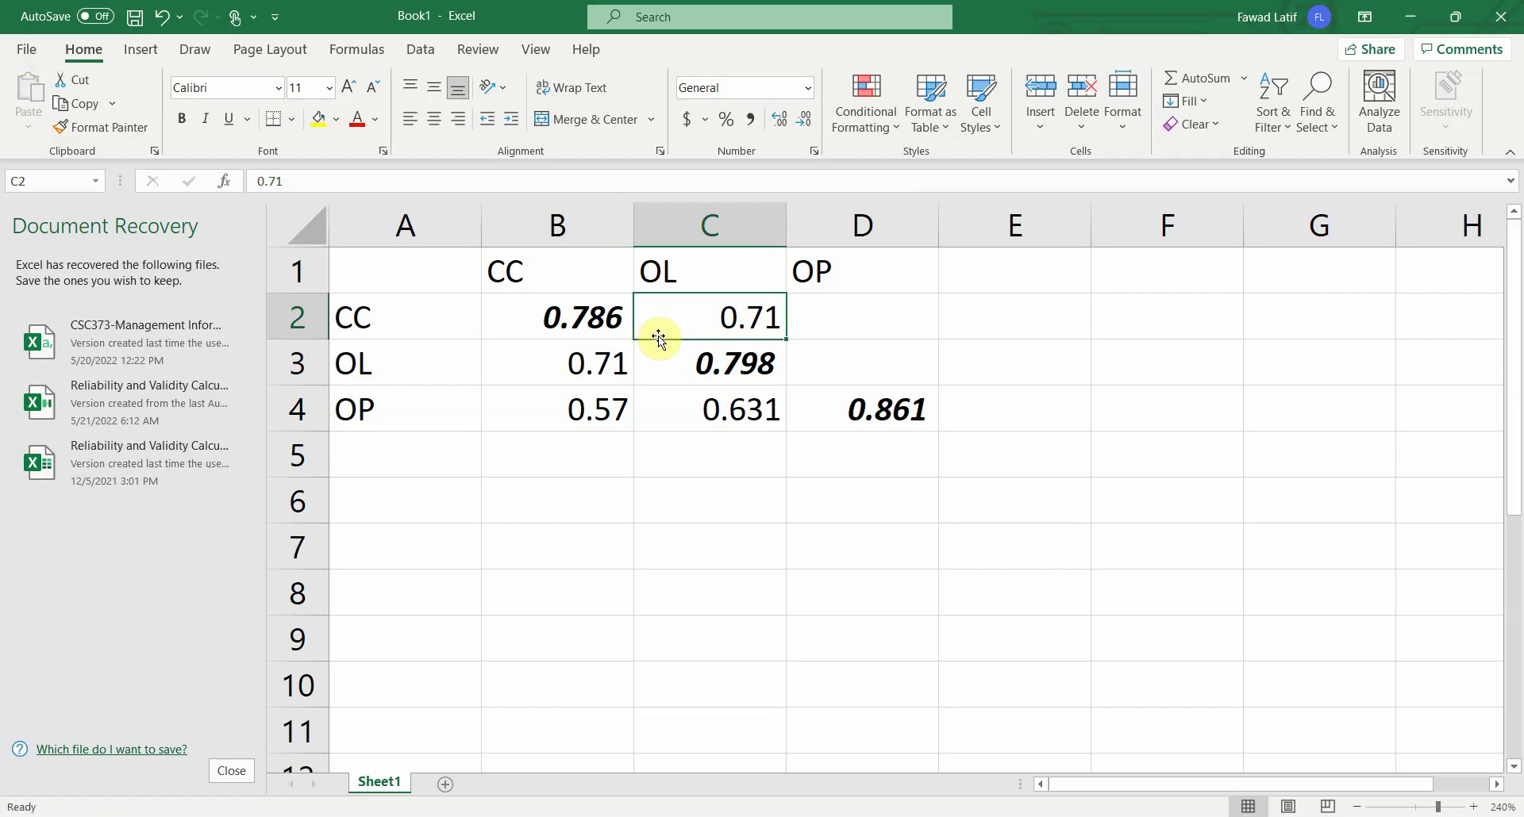
Compare the OL diagonal value in C3 with the correlations directly above and below it
key("Return")
key("Up")
key("Down")
key("Down")
key("Up")
key("Up")
key("Down")
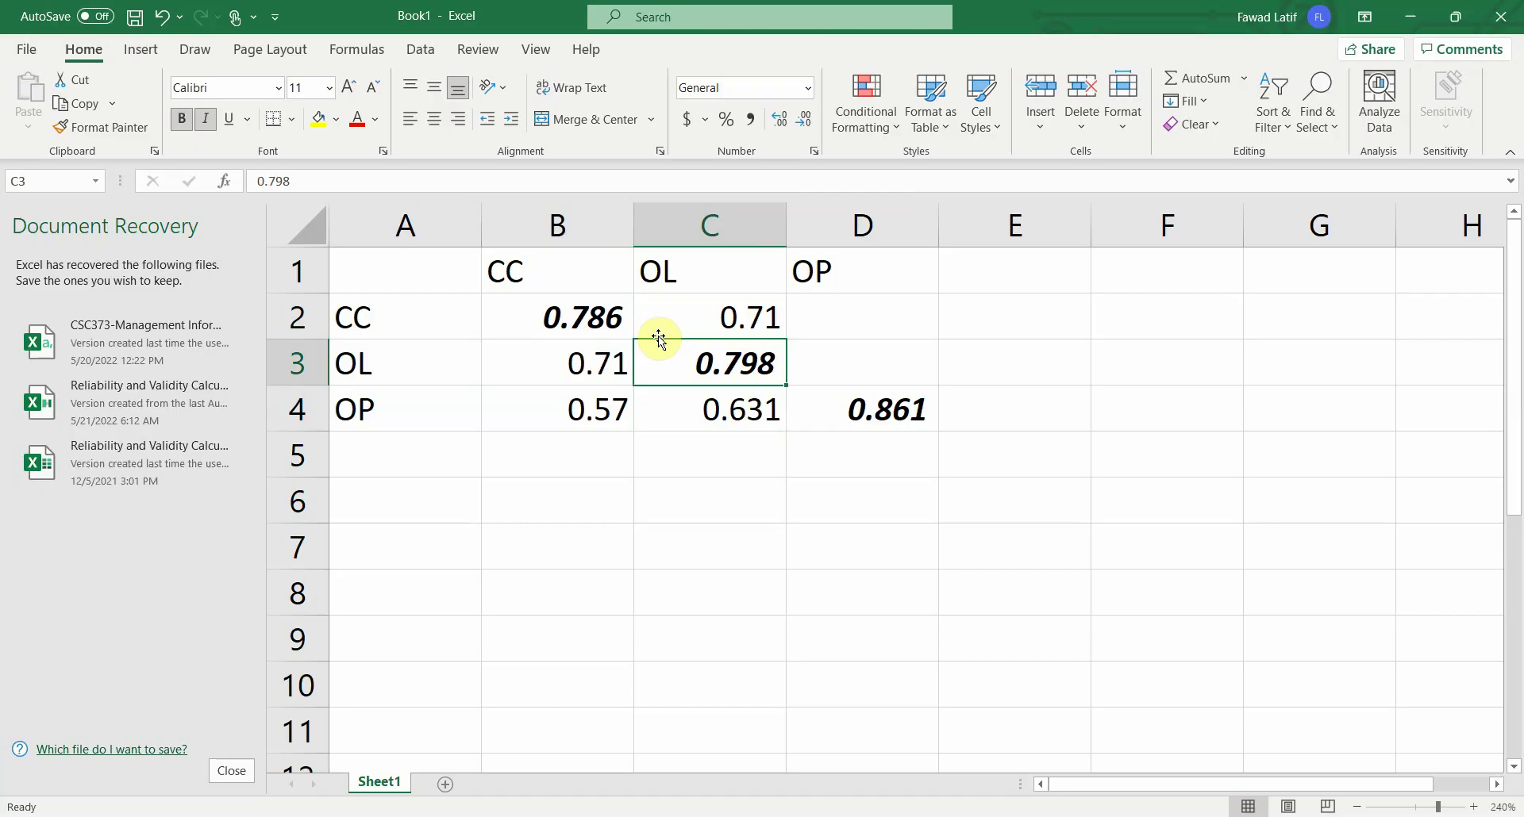
key("Right")
key("Down")
key("Up")
key("Up")
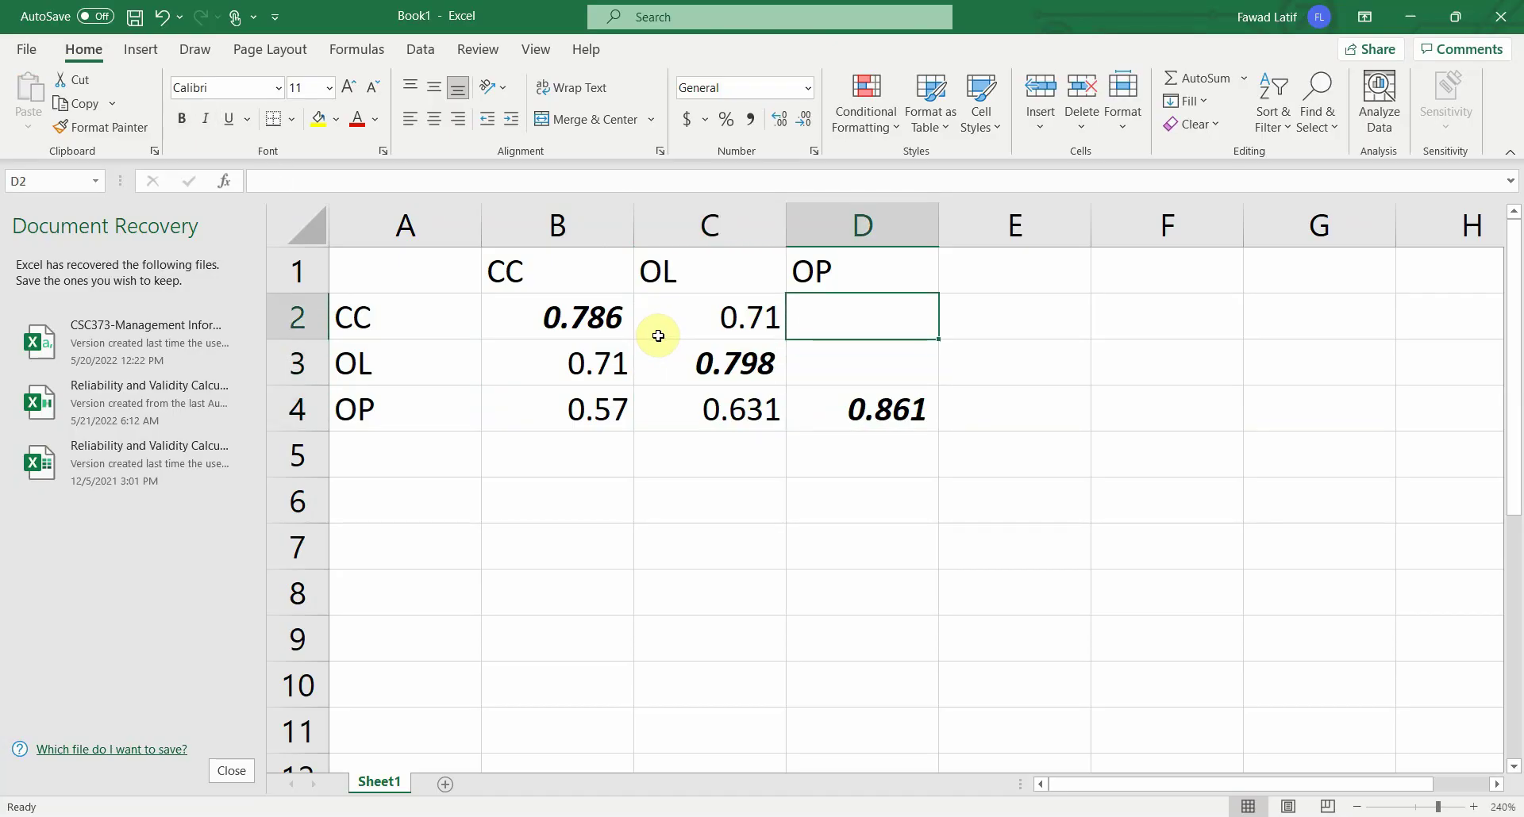
key("Down")
key("Down")
key("Down")
key("Down")
key("Down")
key("Down")
key("Down")
key("Up")
key("Up")
key("Up")
key("Up")
key("Up")
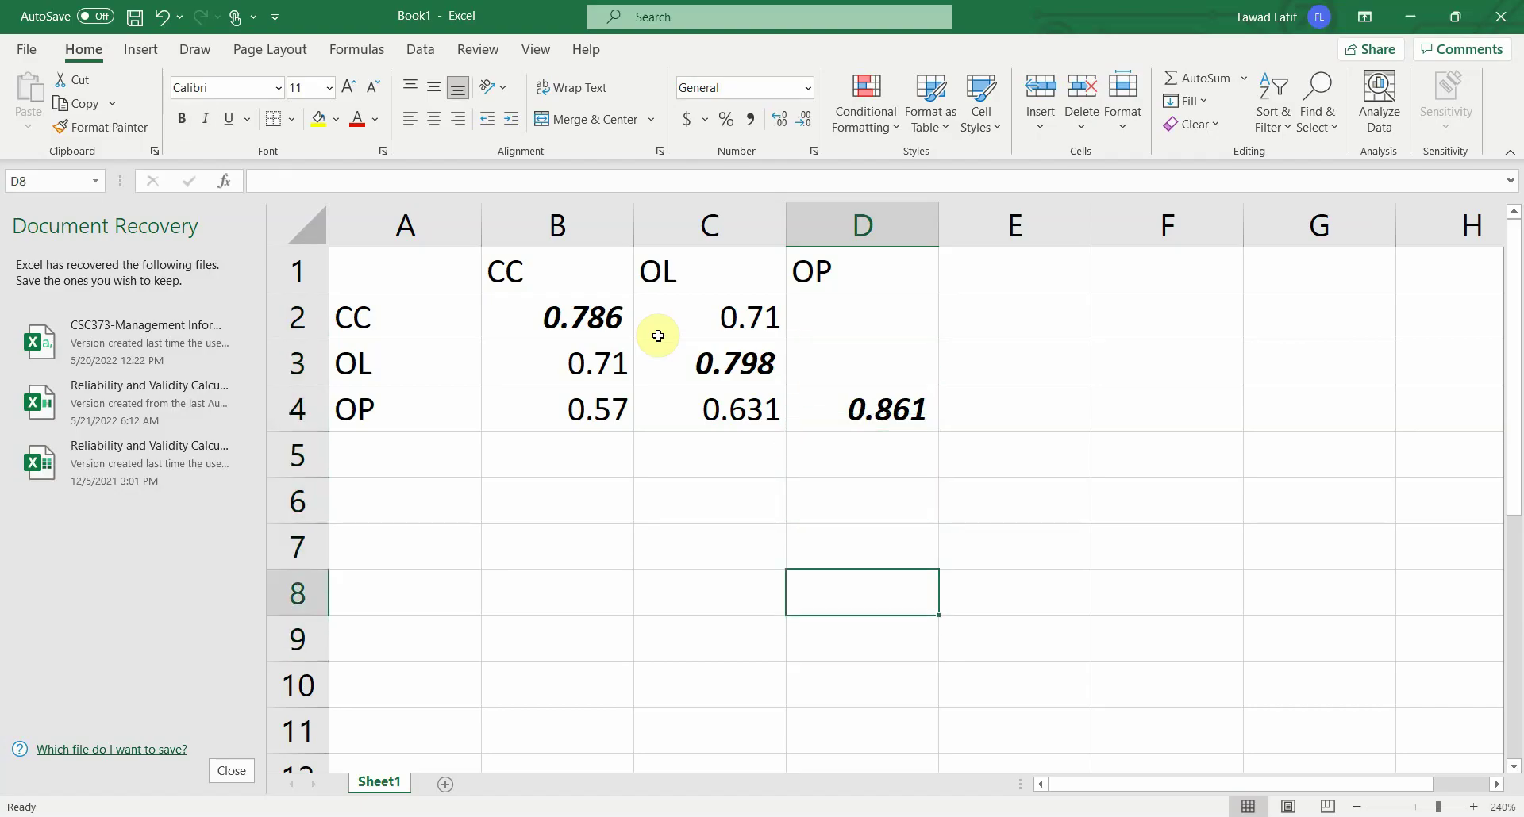
Compare the OP diagonal value in D4 with the OP correlations in B4 and C4
key("Left")
key("Right")
key("Left")
key("Left")
key("Left")
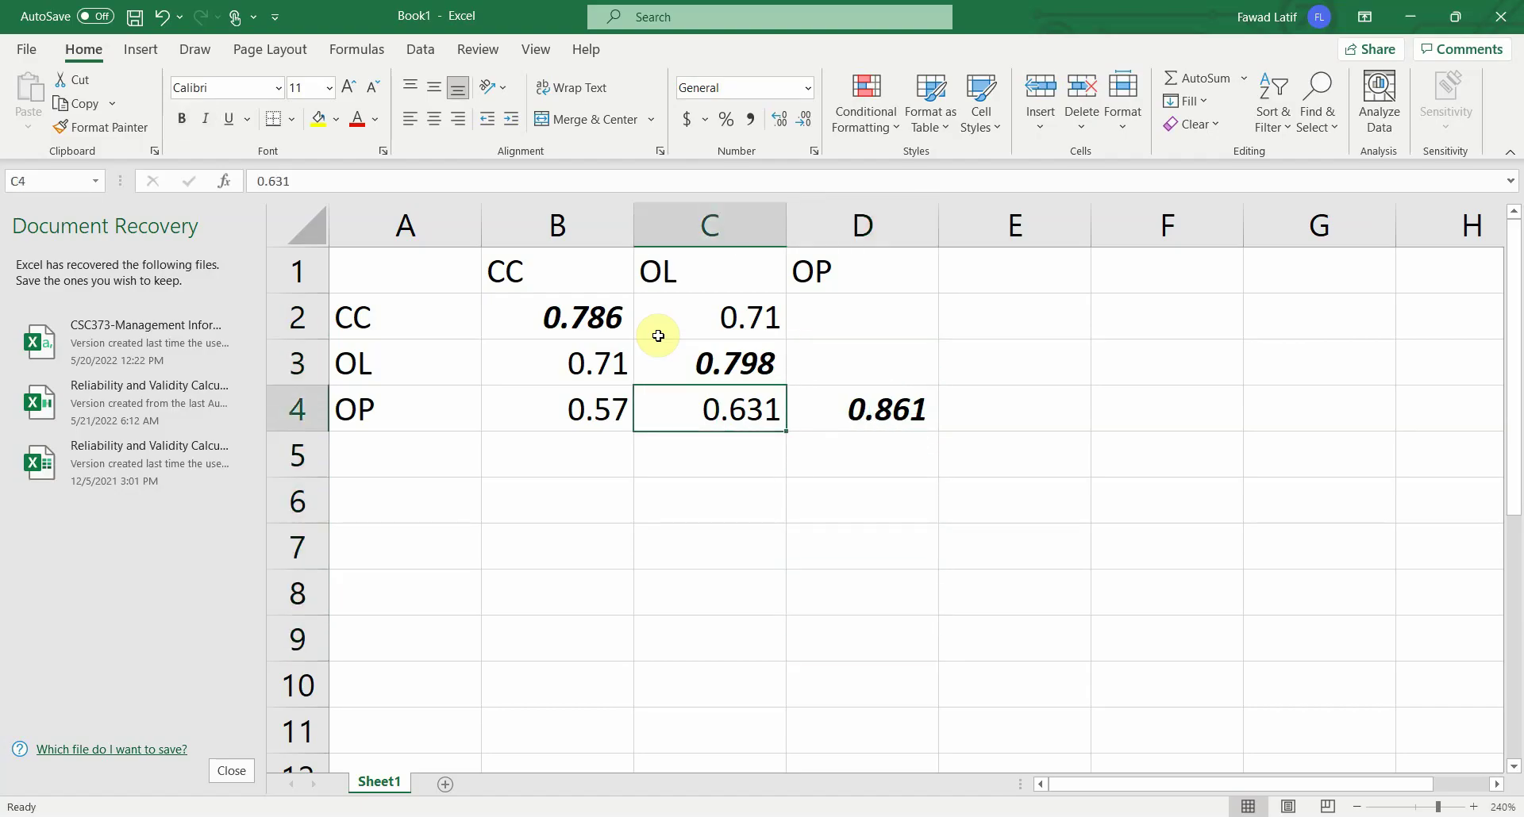
key("Right")
key("Right")
key("Right")
key("Left")
key("Left")
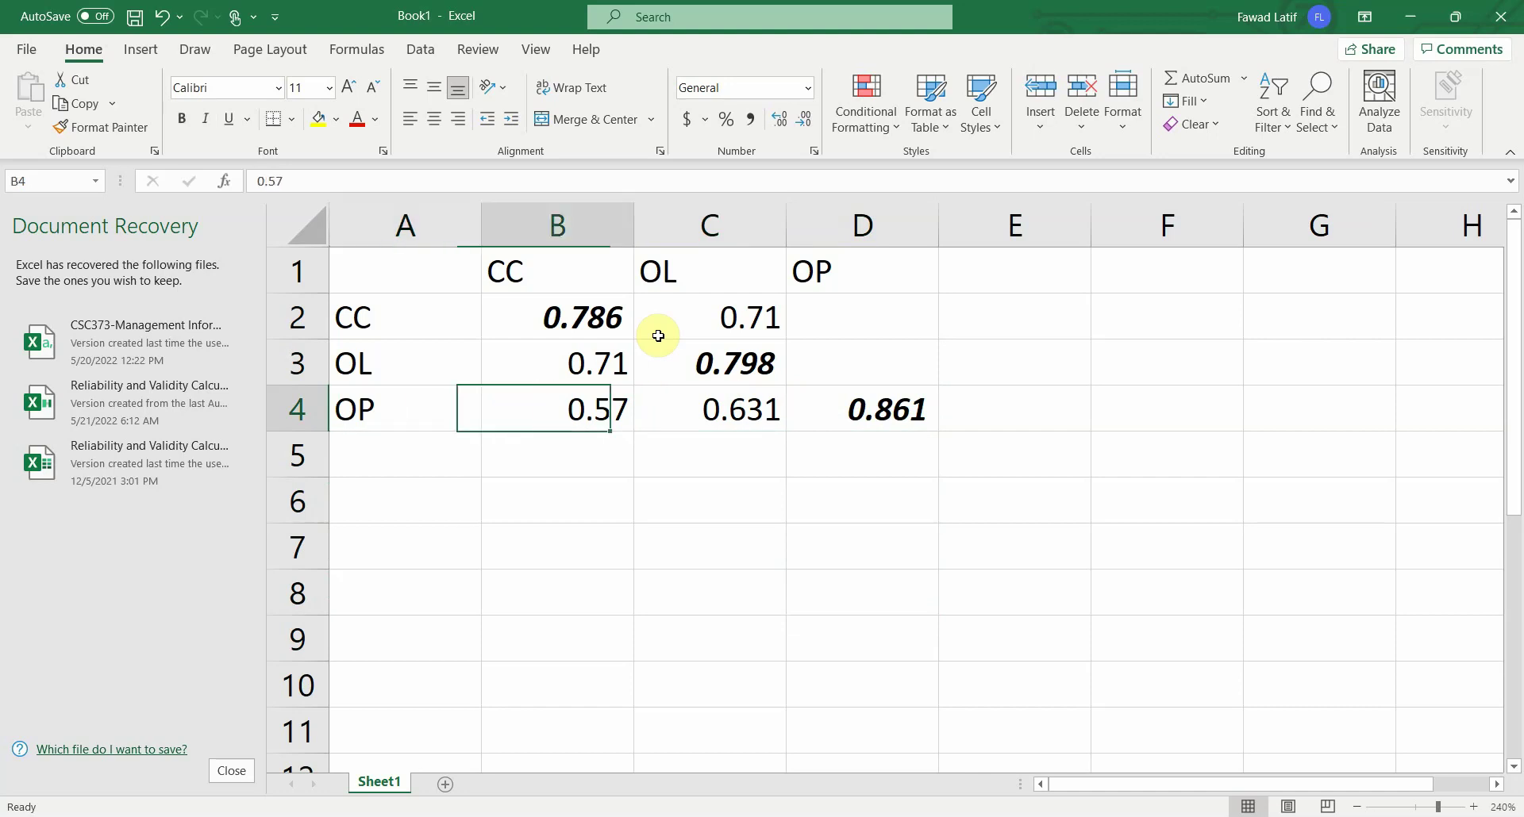
key("Right")
key("Right")
key("Left")
key("Left")
key("Right")
key("Right")
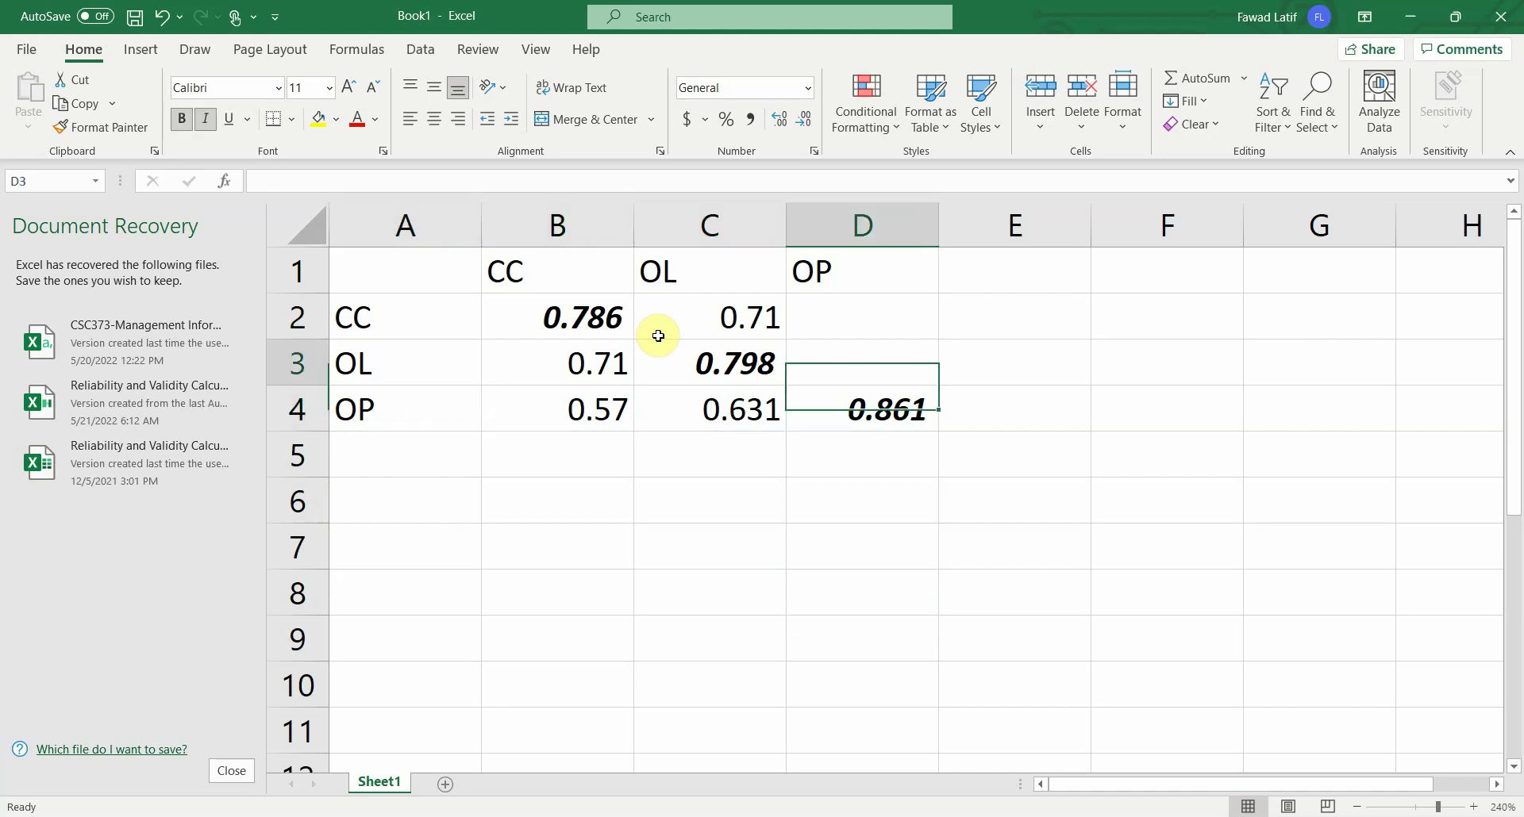
Copy the OP–CC correlation from B4 into the mirrored empty cell D2
key("Up")
key("Up")
key("Down")
key("Left")
key("Left")
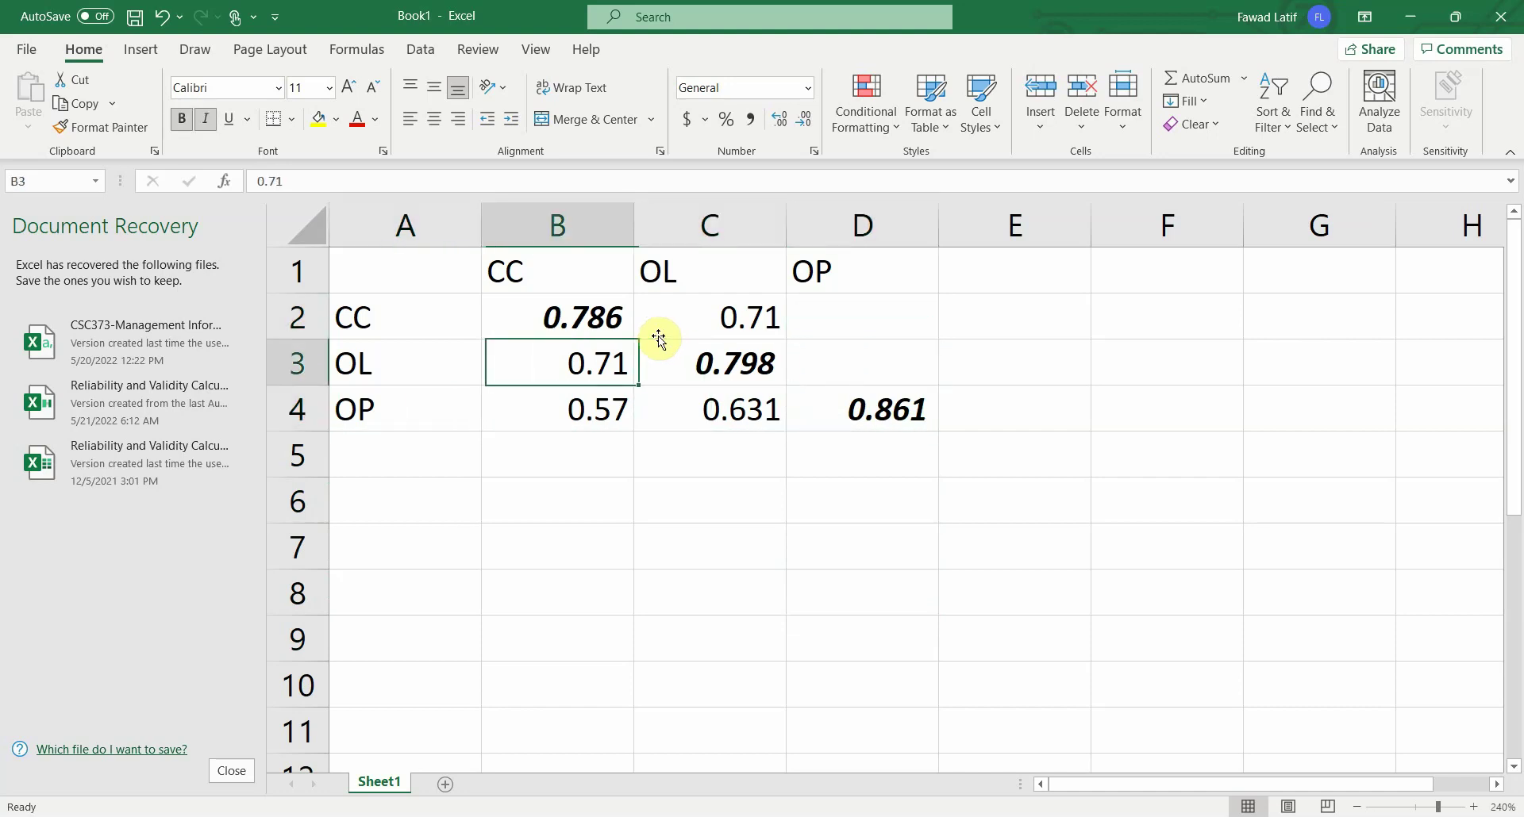
key("Down")
key("ctrl+c")
key("Up")
key("Right")
key("Right")
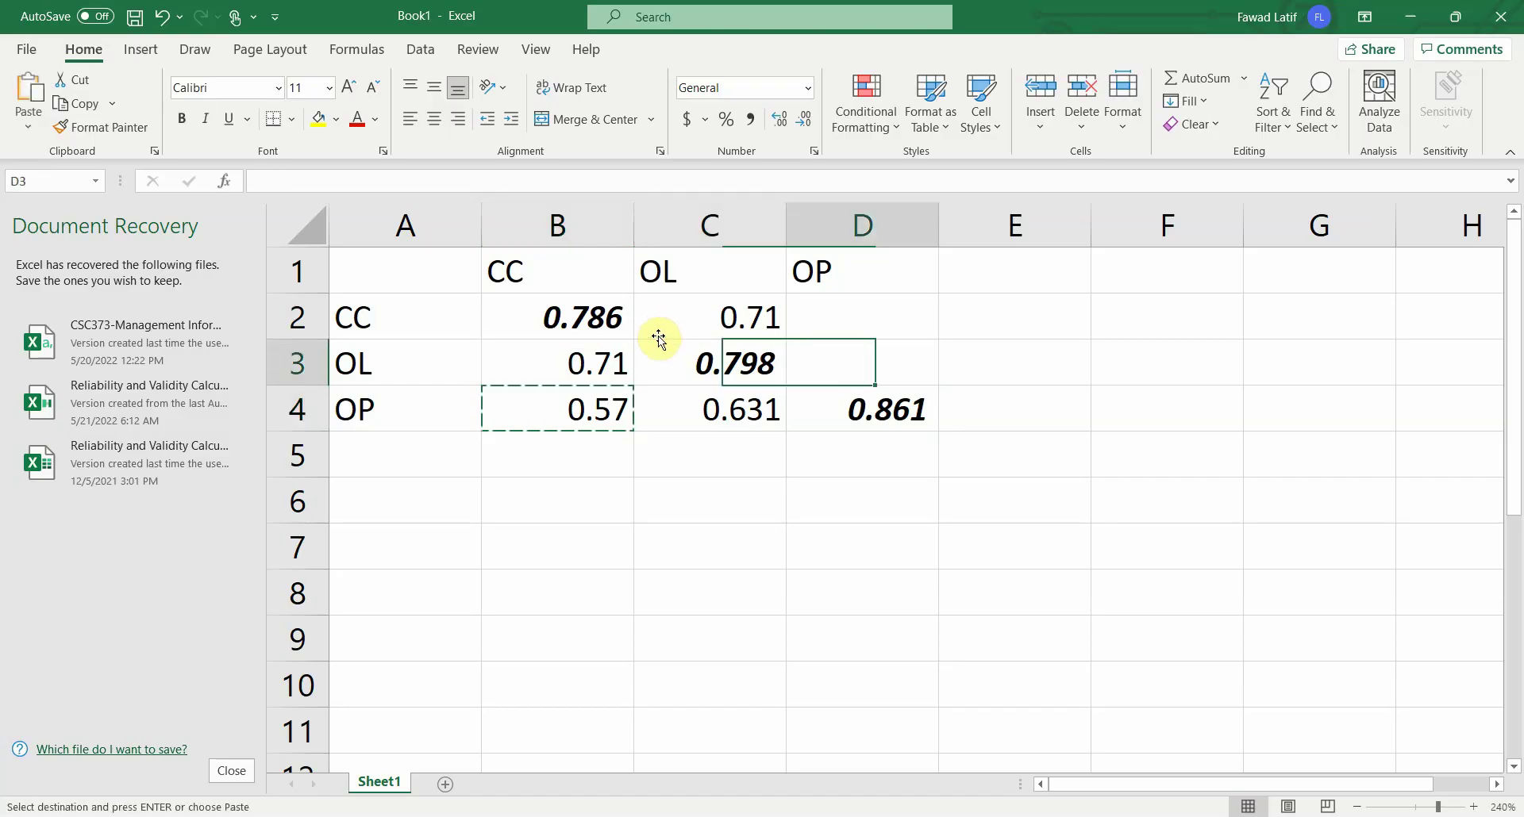
key("Up")
key("ctrl+v")
Copy the OP–OL correlation from C4 into the mirrored empty cell D3
key("Down")
key("Left")
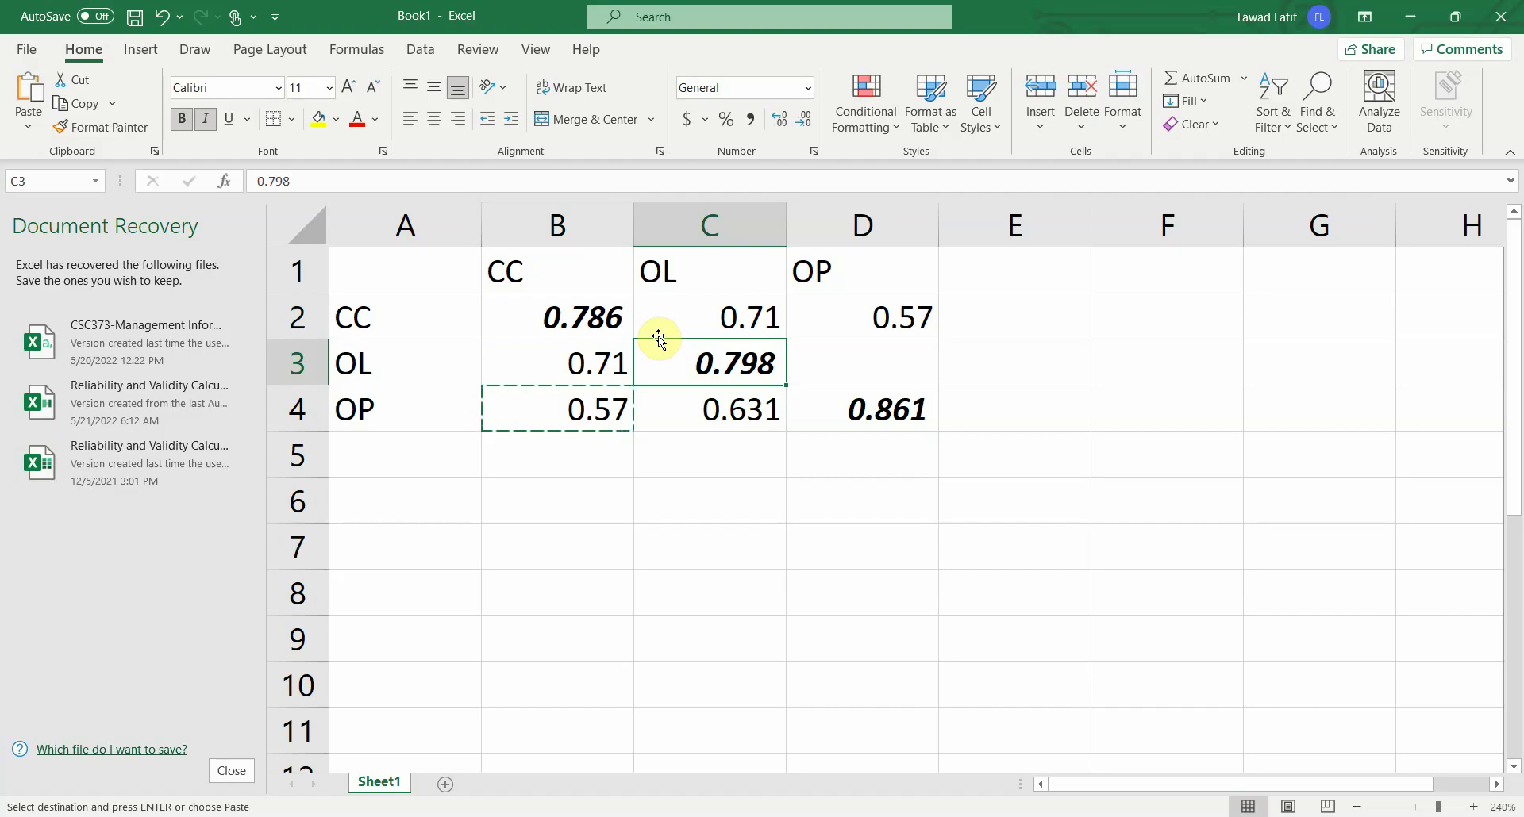
left_click(849, 361)
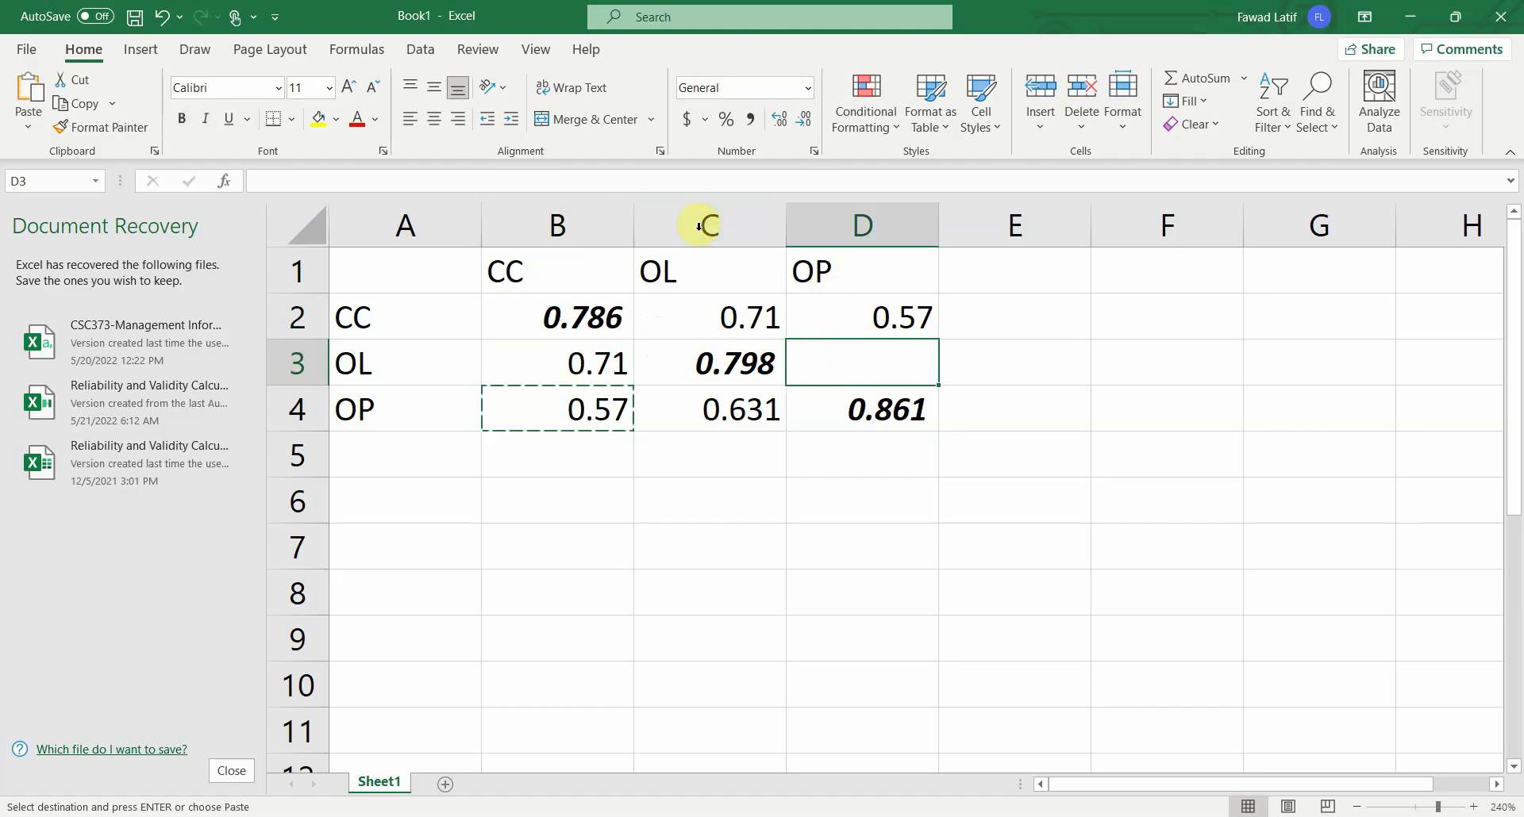
left_click(698, 405)
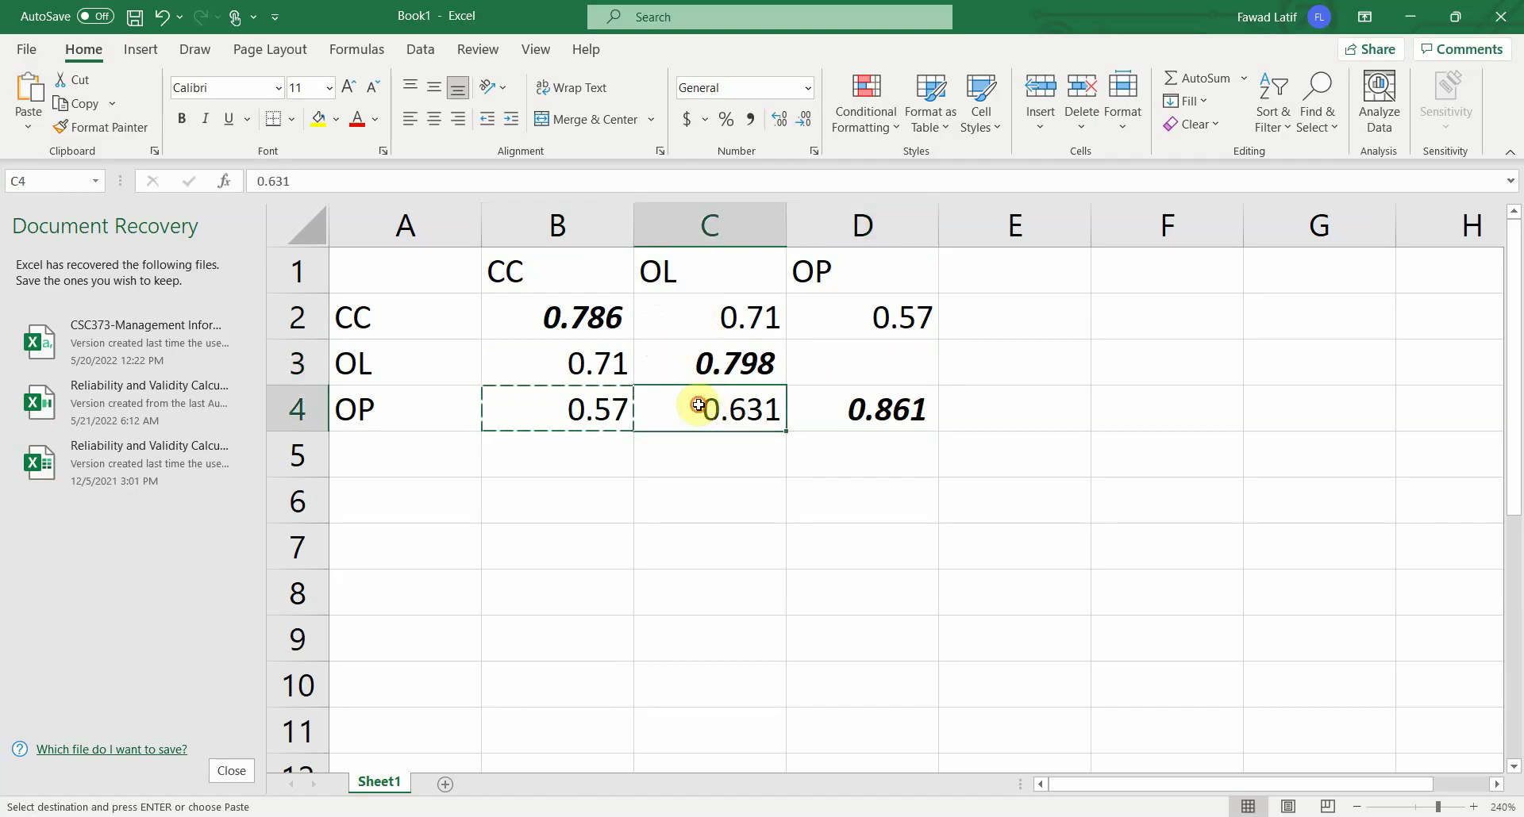
key("ctrl+c")
left_click(865, 363)
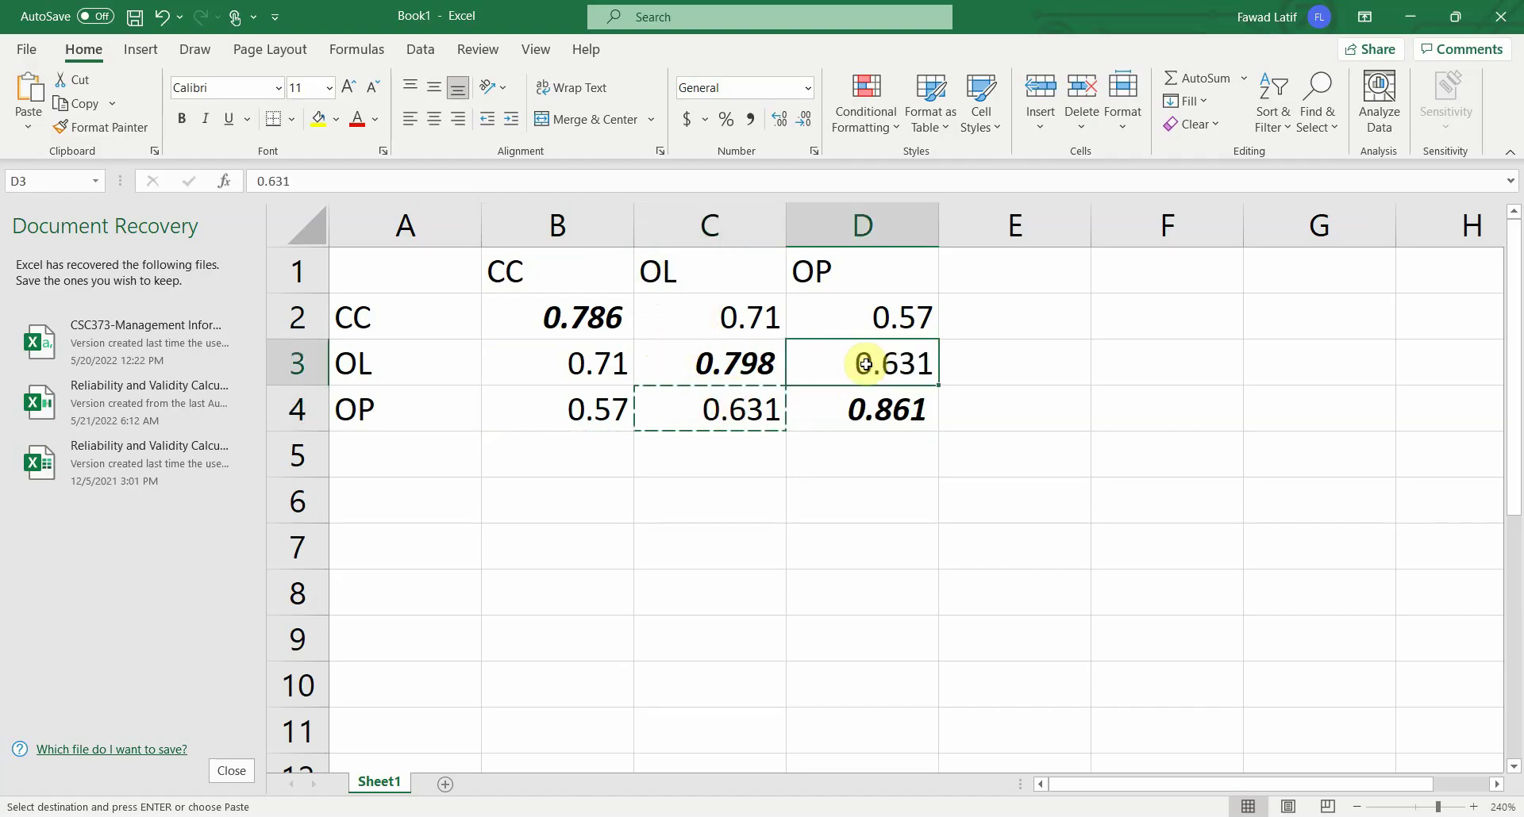
Compare the OP, OL and CC diagonal values with the other correlations in their respective columns of the completed matrix
left_click(903, 408)
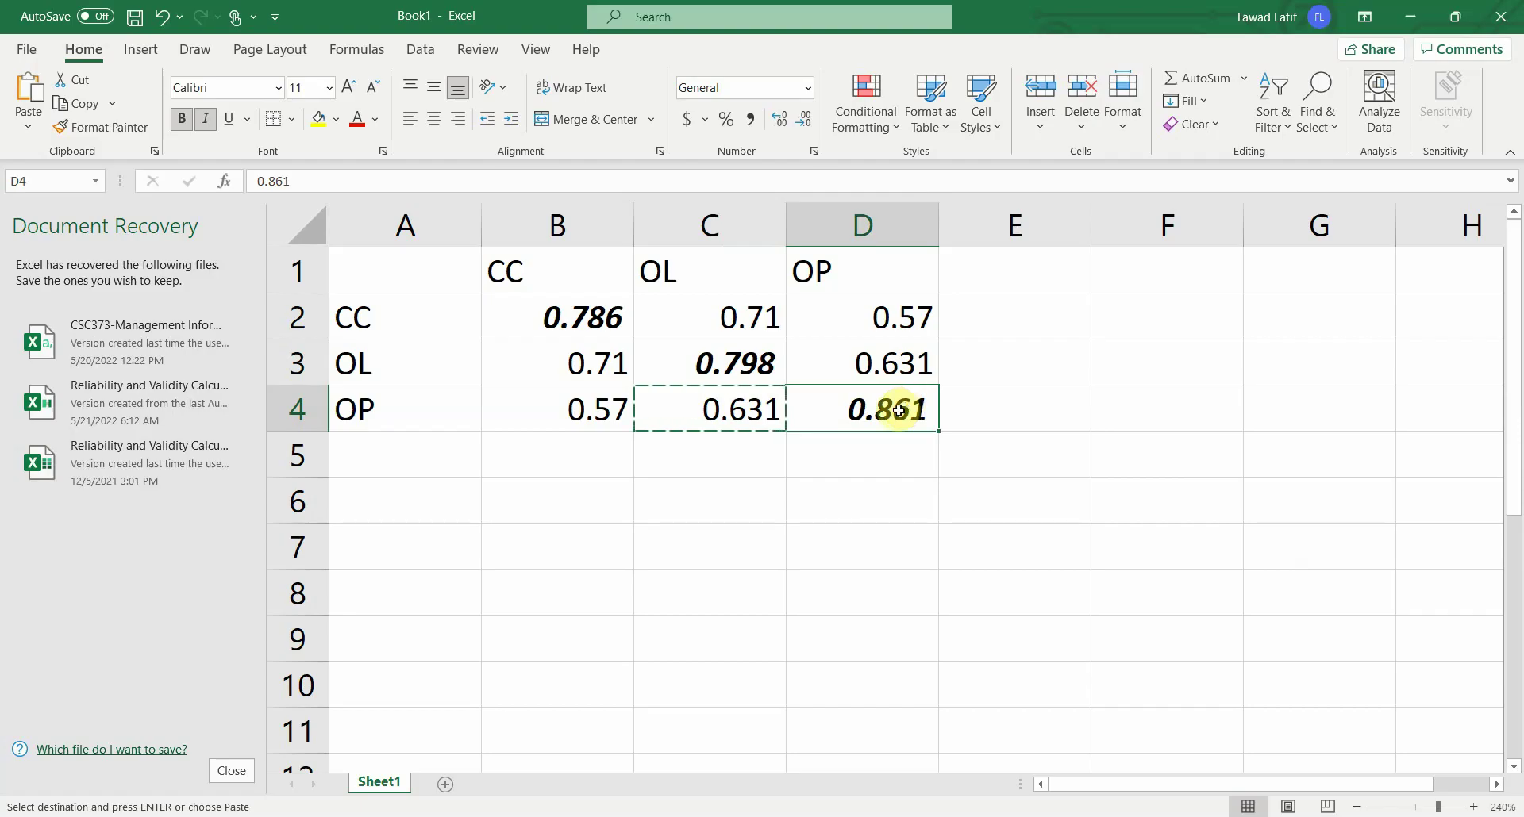
left_click_drag(878, 316, 877, 354)
left_click(737, 347)
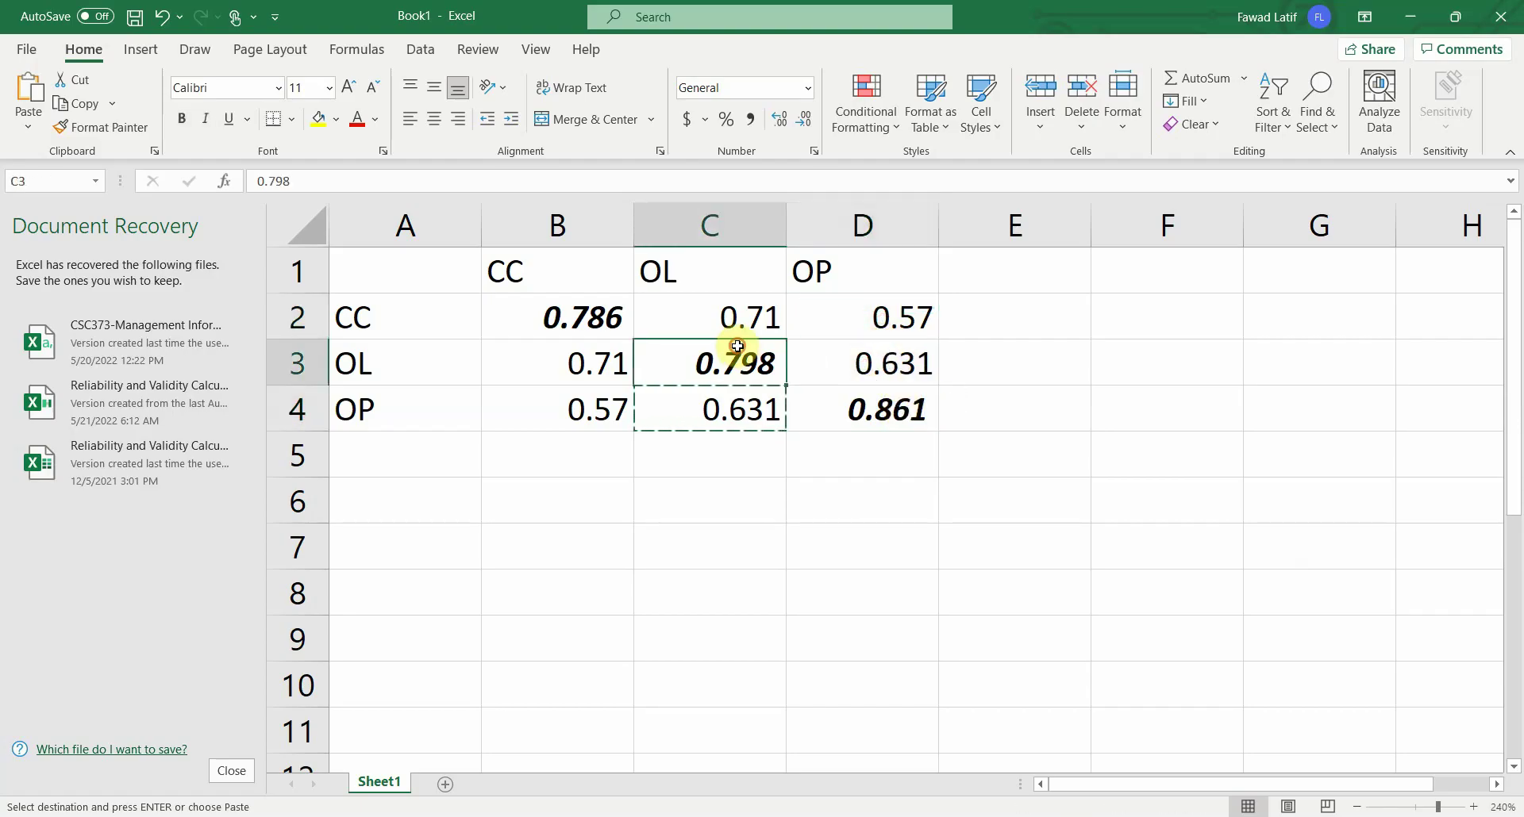
left_click(736, 326)
left_click(729, 396)
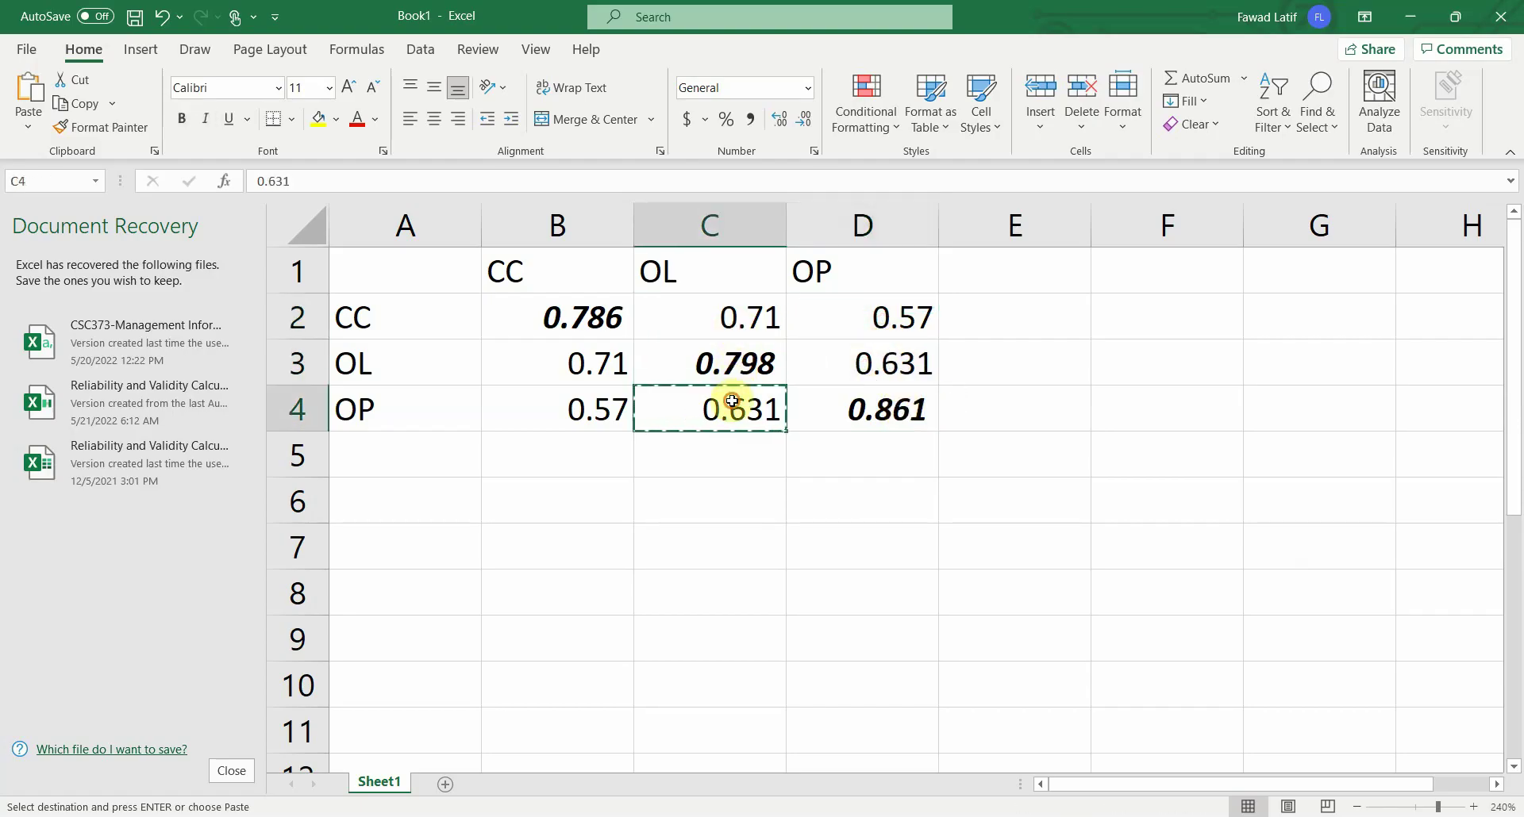
left_click(605, 316)
left_click(597, 366)
left_click_drag(597, 366, 595, 396)
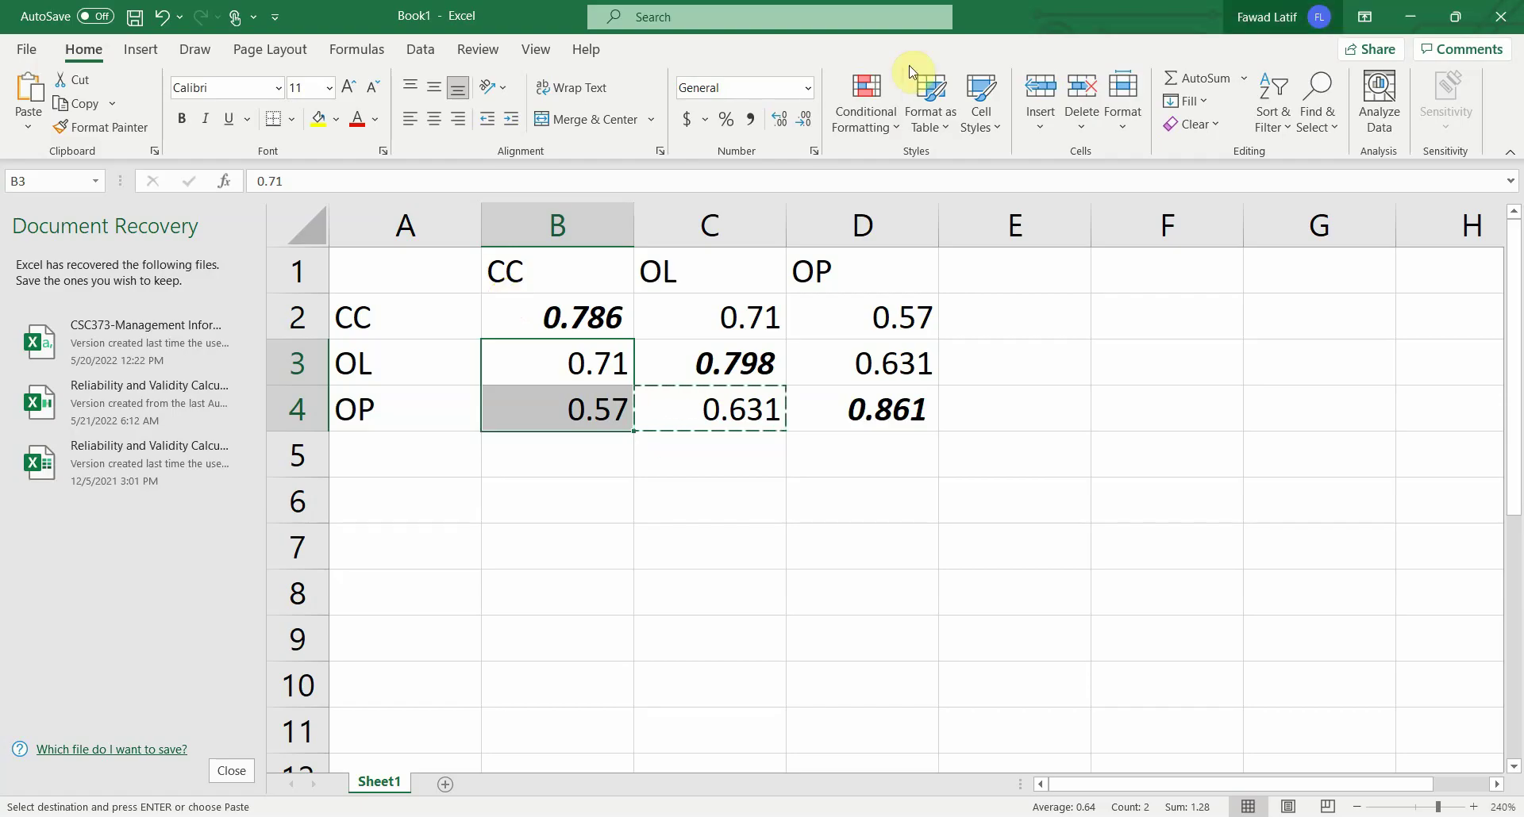
Switch back to the SmartPLS report and open the heterotrait-monotrait ratio (HTMT) matrix under discriminant validity
left_click(1410, 17)
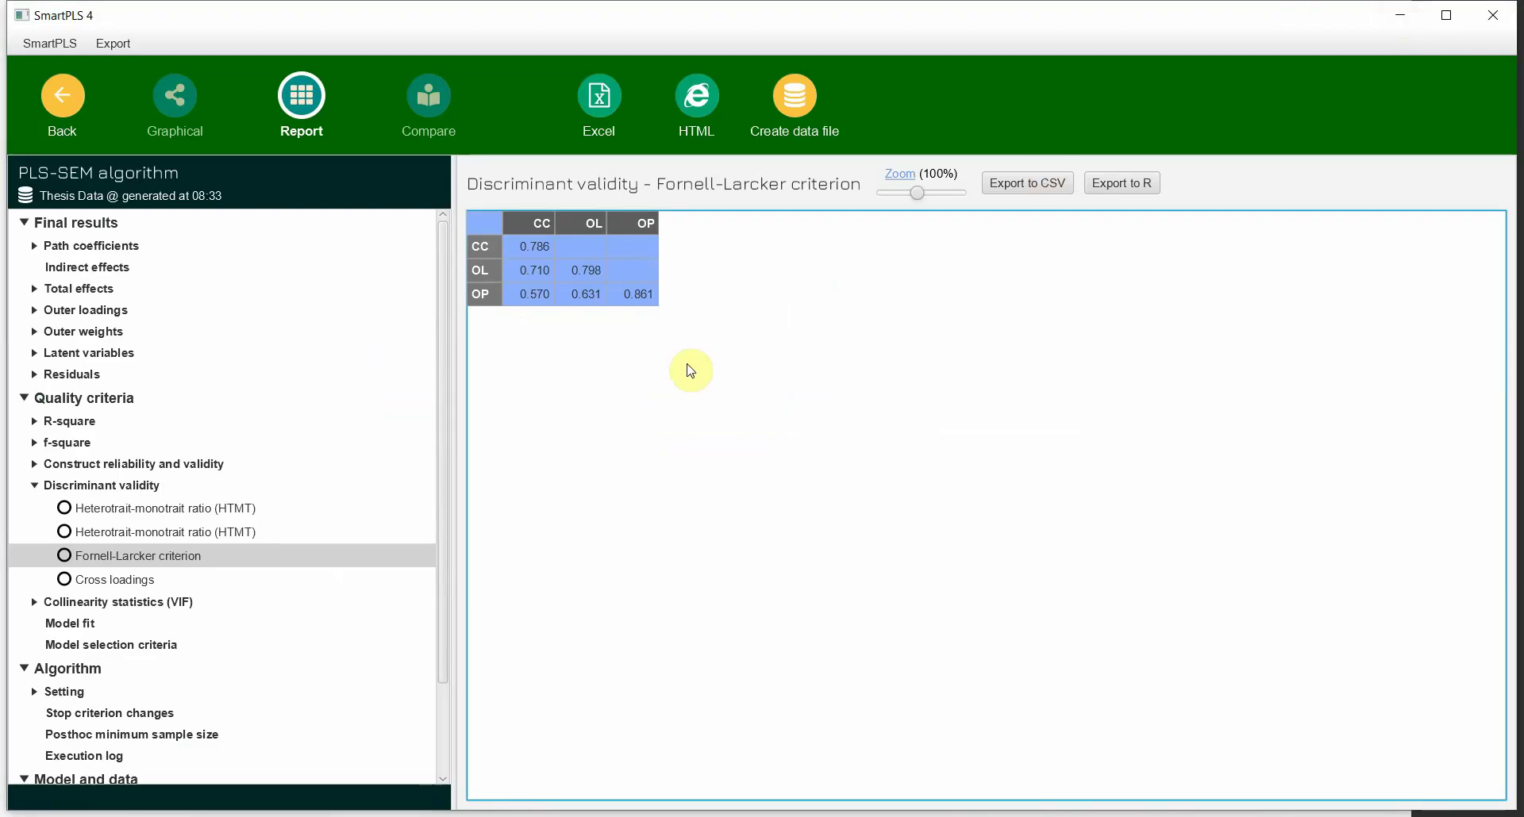
left_click(1400, 15)
left_click(767, 646)
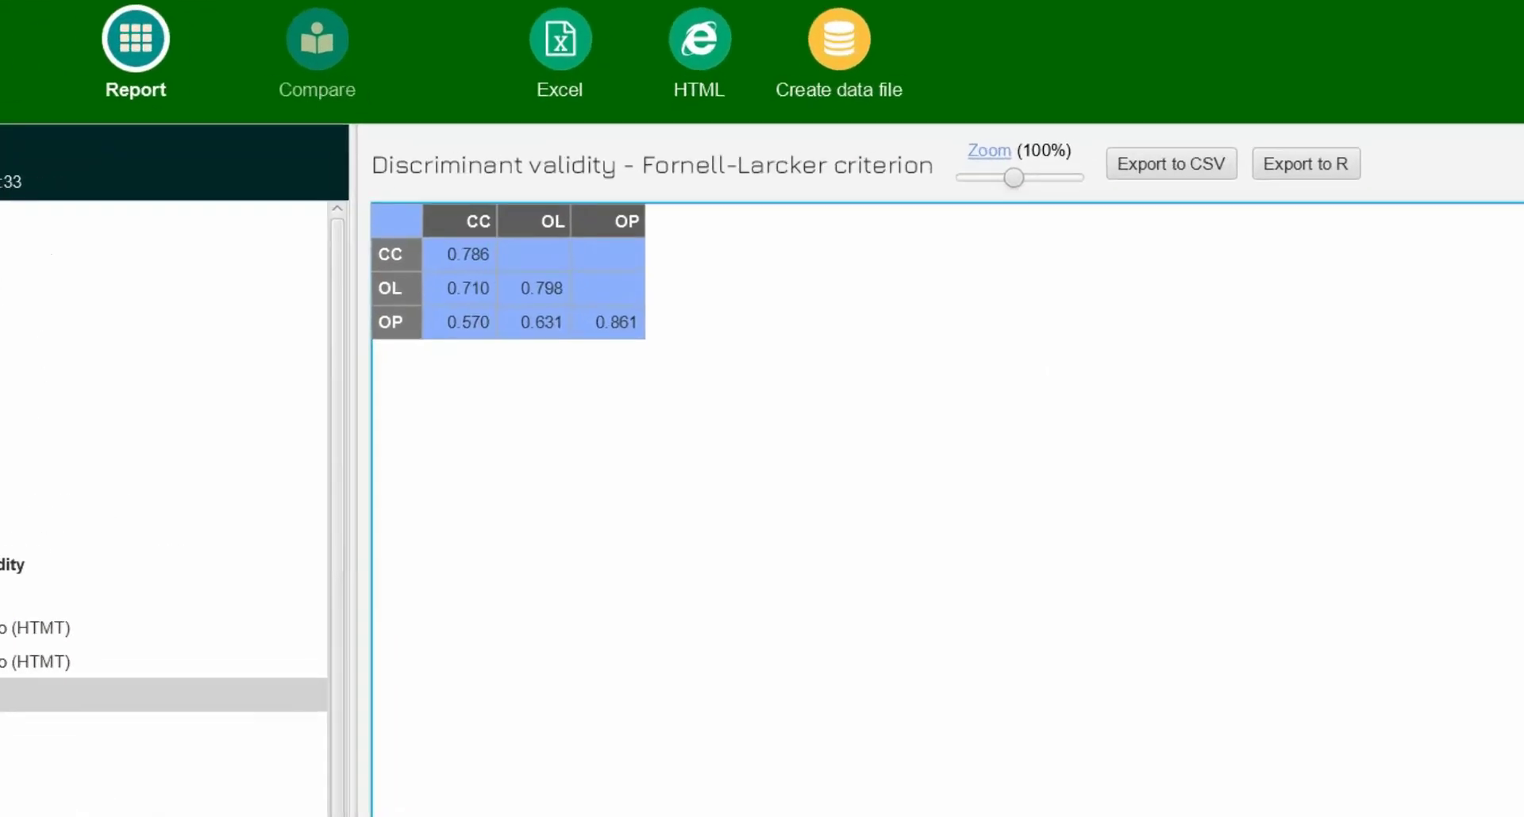
left_click(226, 505)
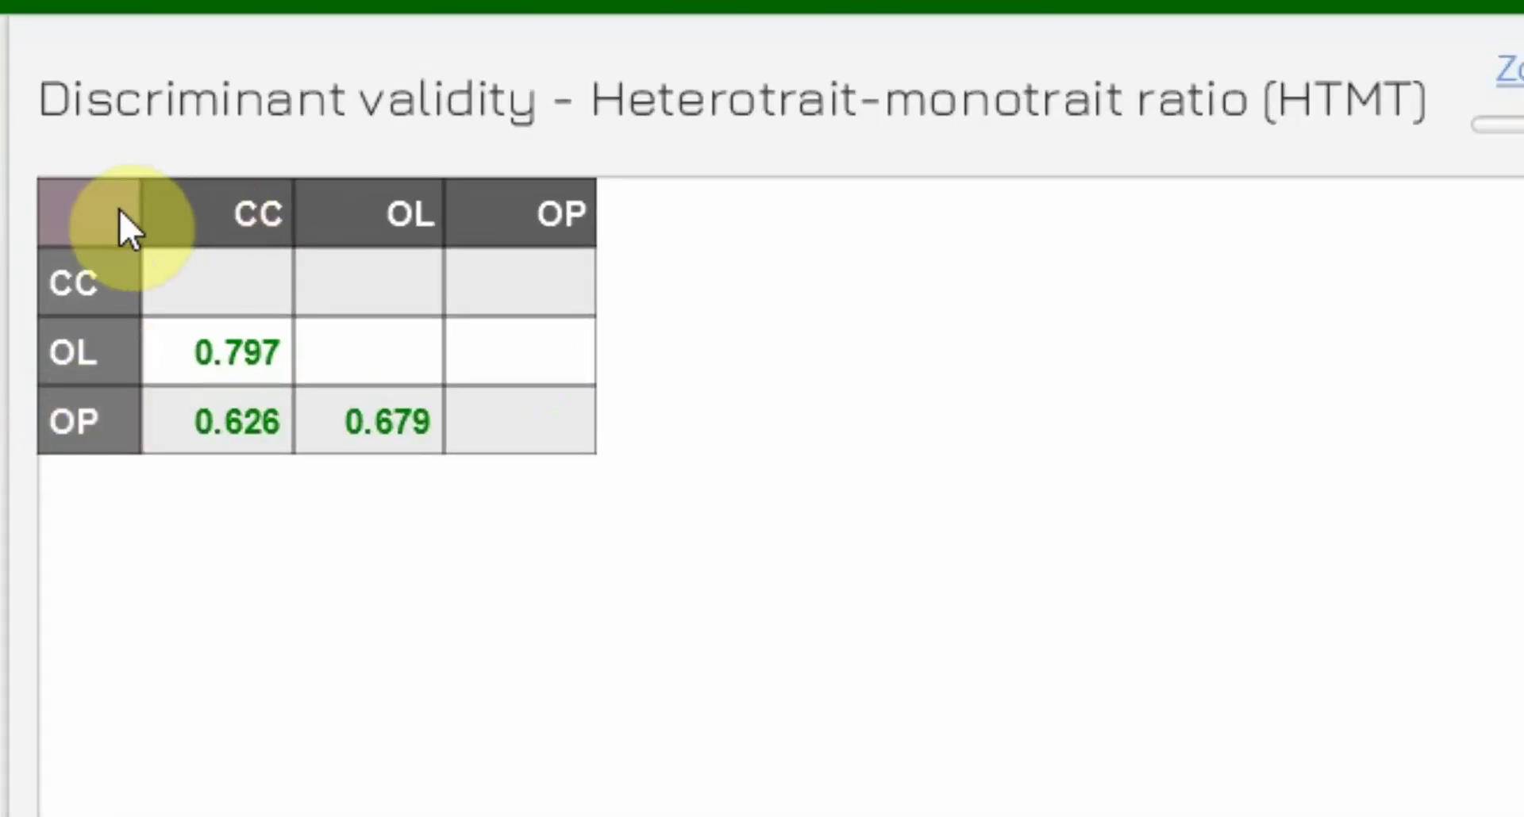
Examine the HTMT ratios for the OL–CC, OP–CC and OP–OL construct pairs
left_click(179, 361)
left_click(180, 414)
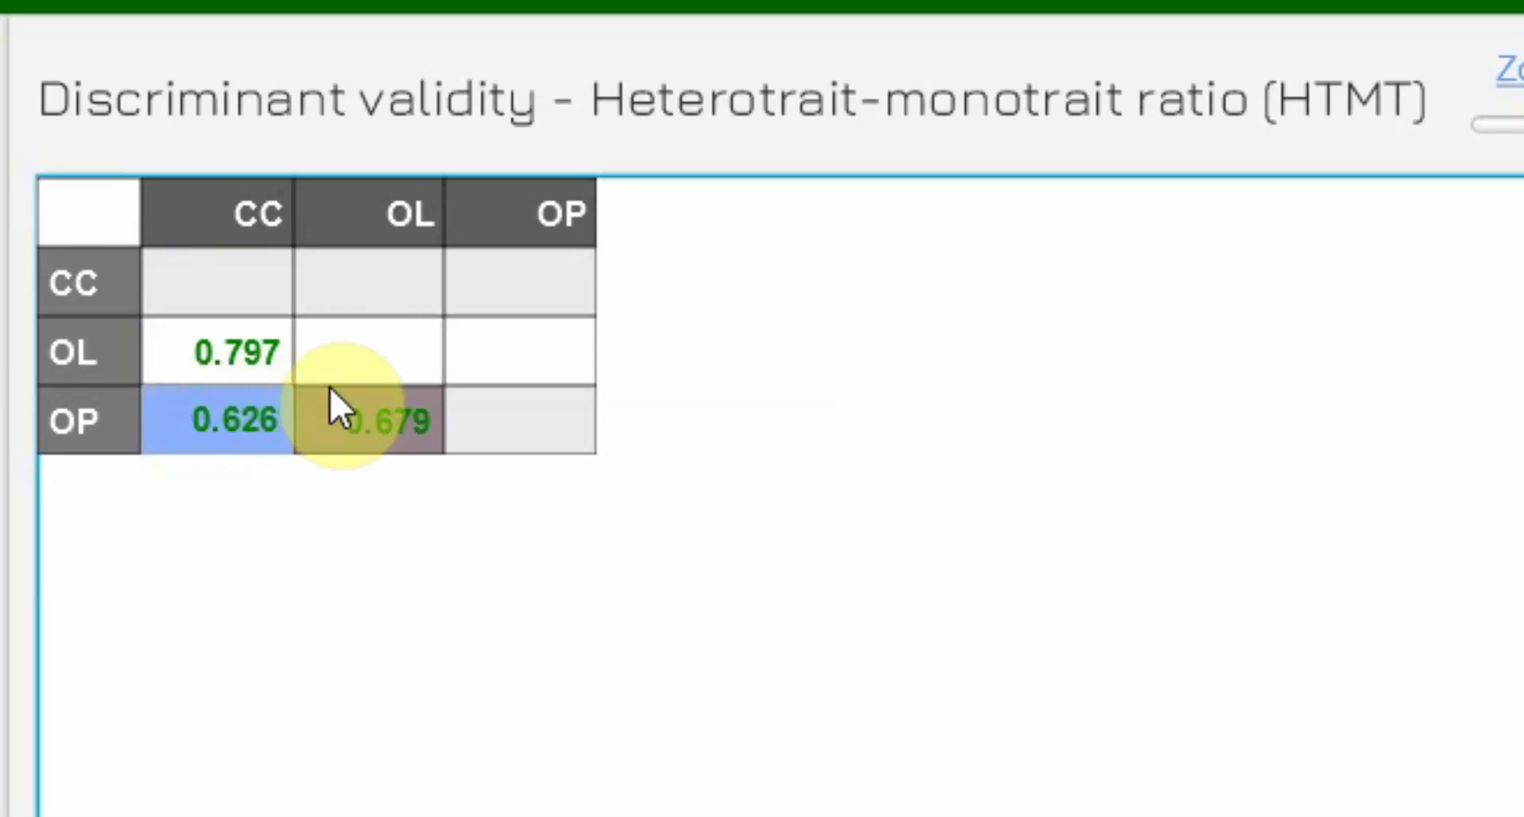
left_click(340, 414)
left_click(230, 348)
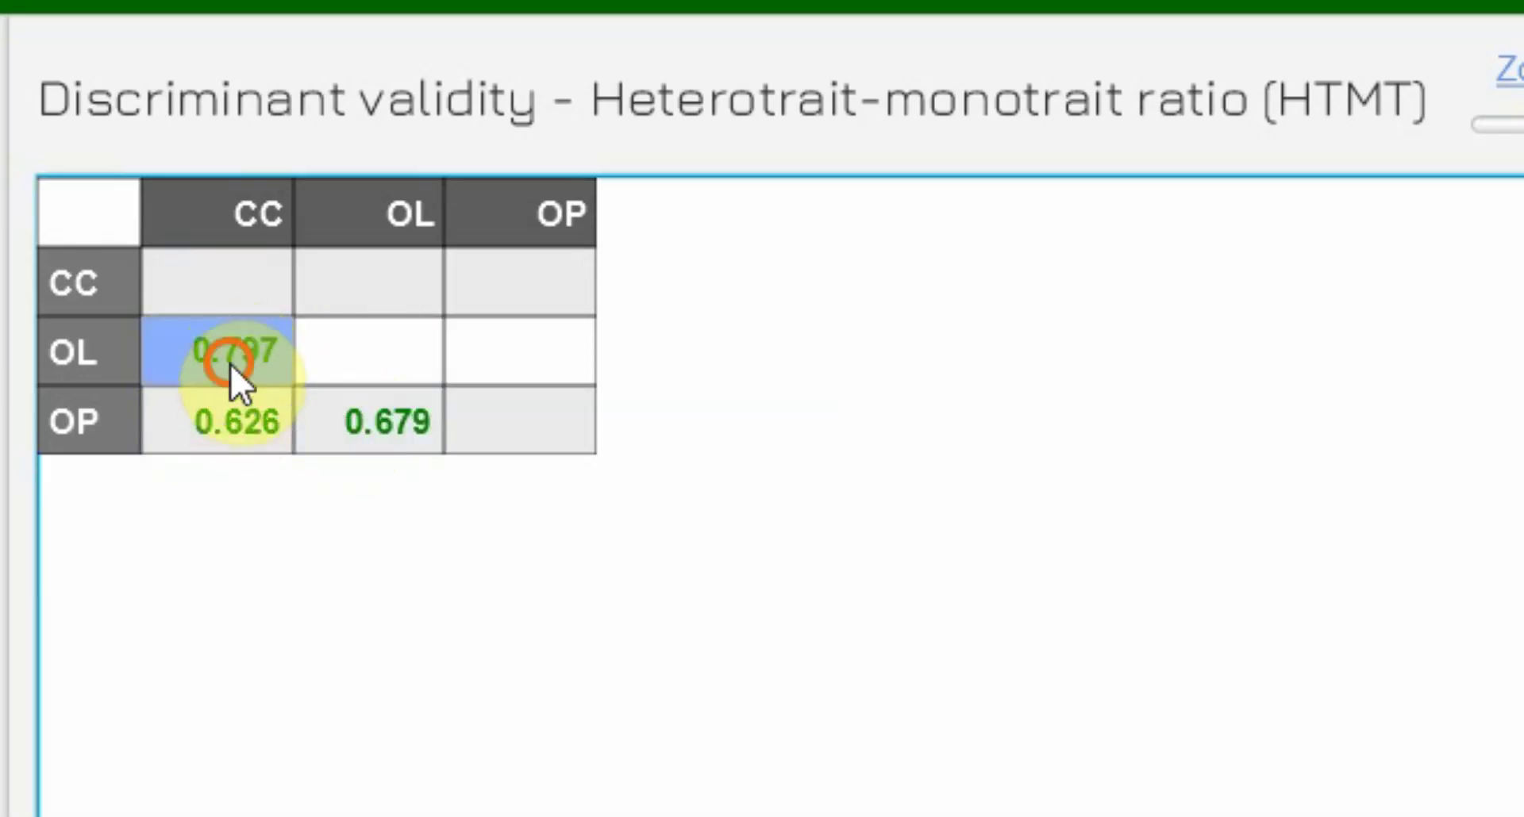
left_click(367, 435)
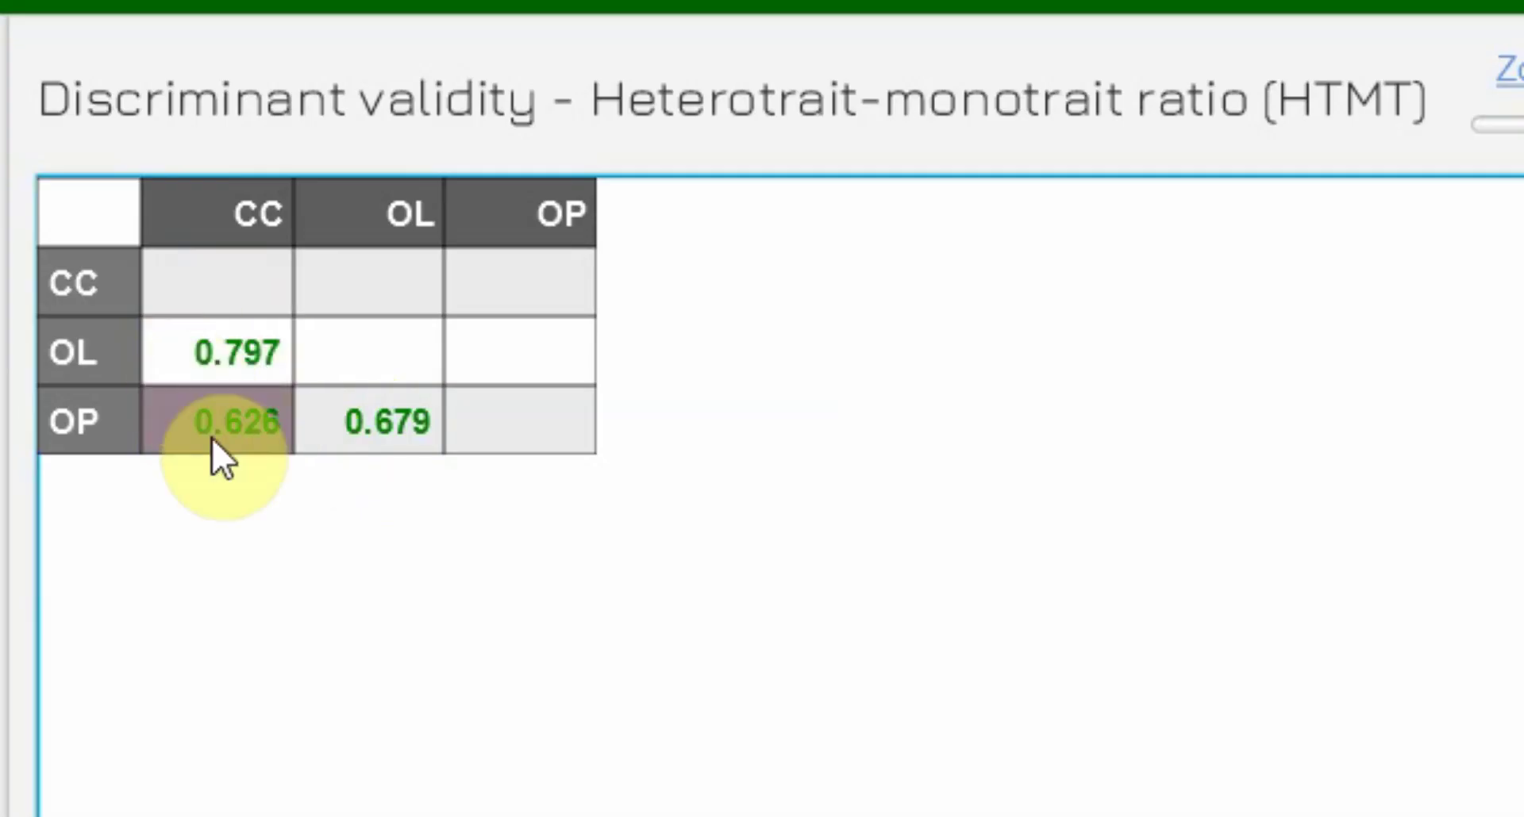
left_click(252, 333)
left_click(248, 397)
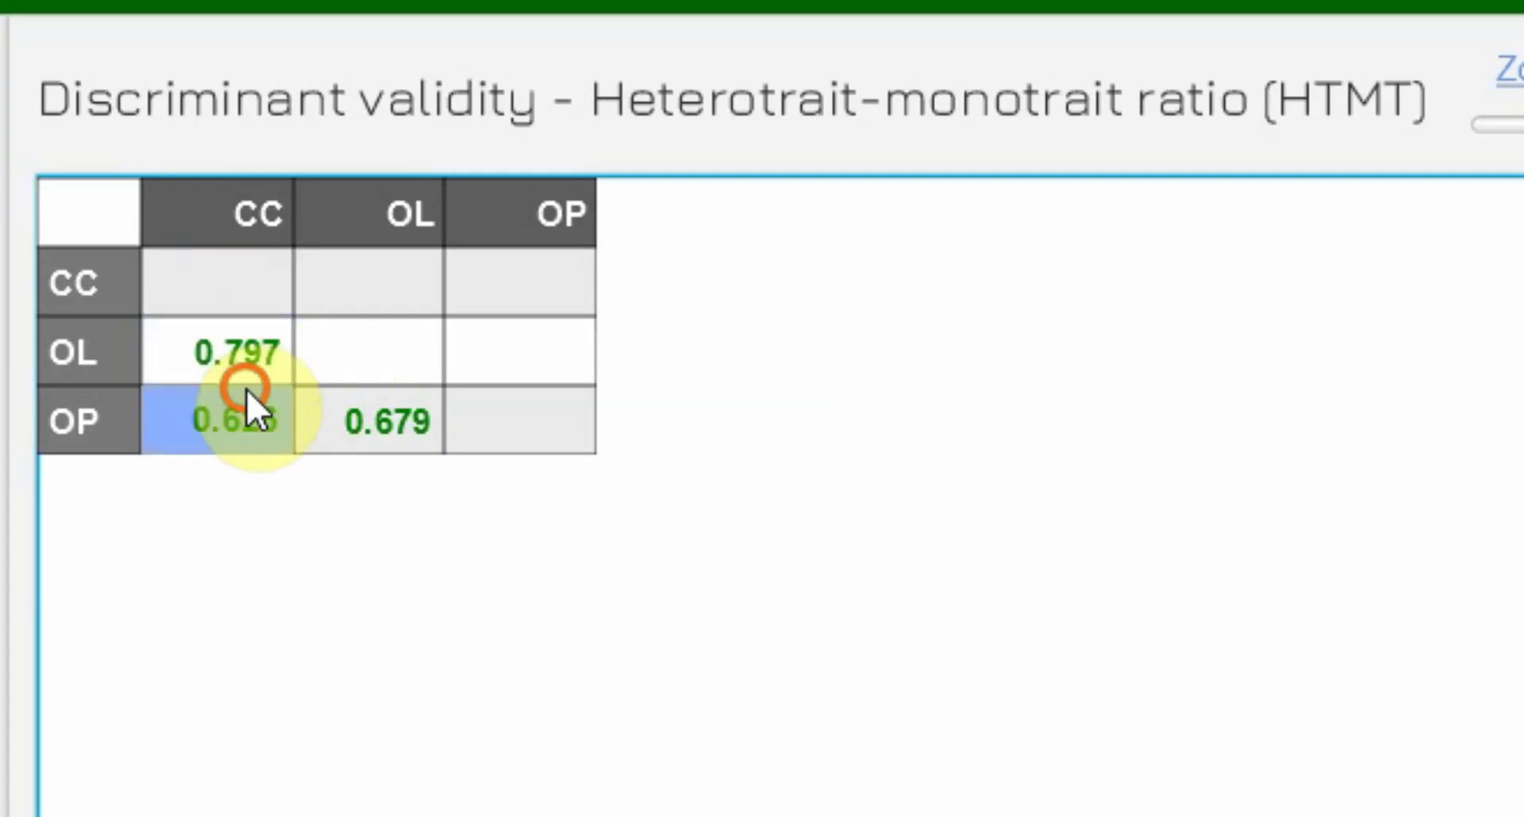
left_click(332, 421)
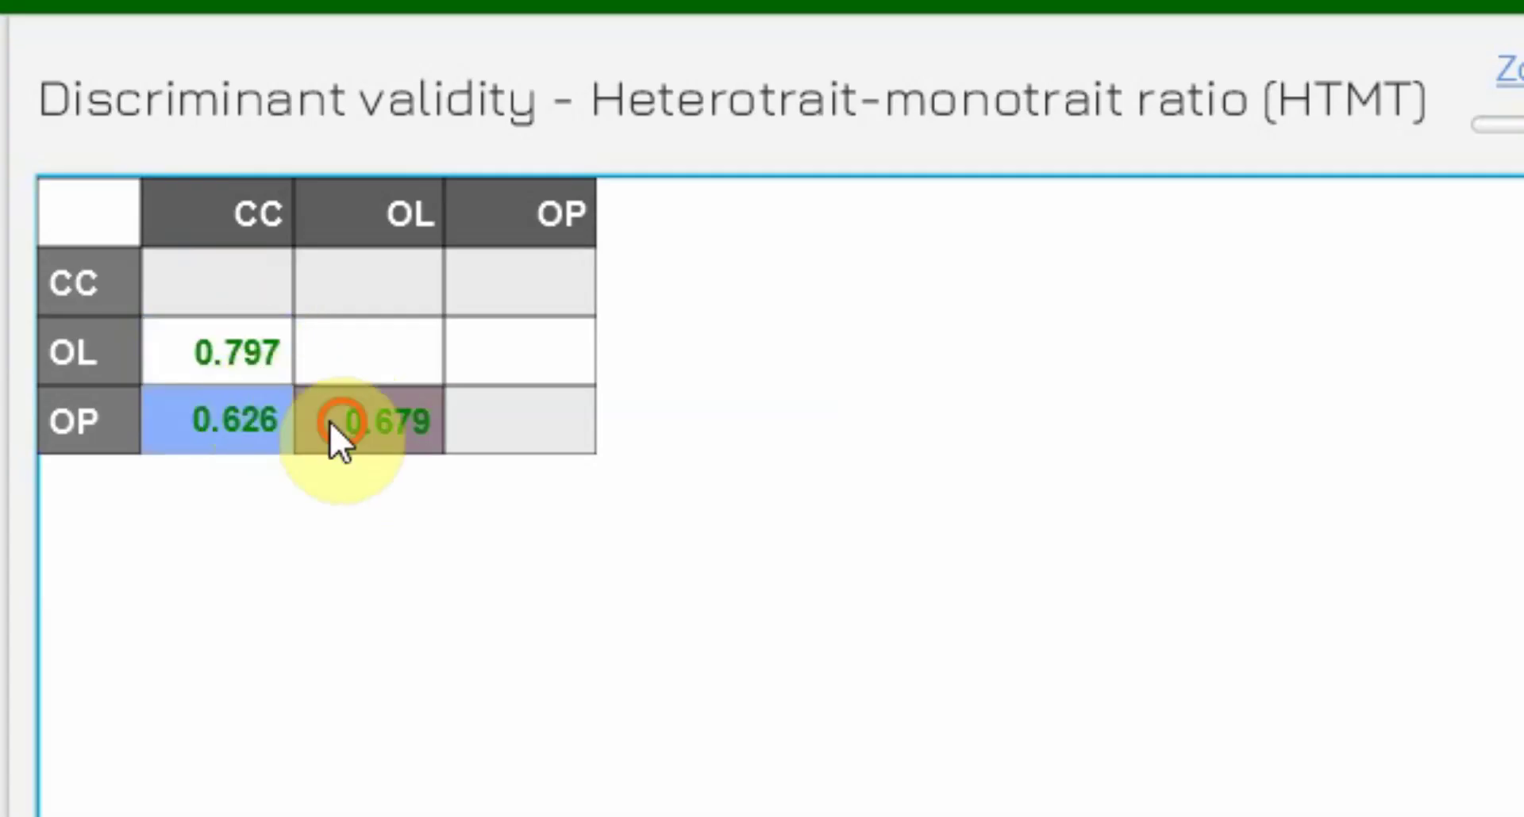
left_click(166, 343)
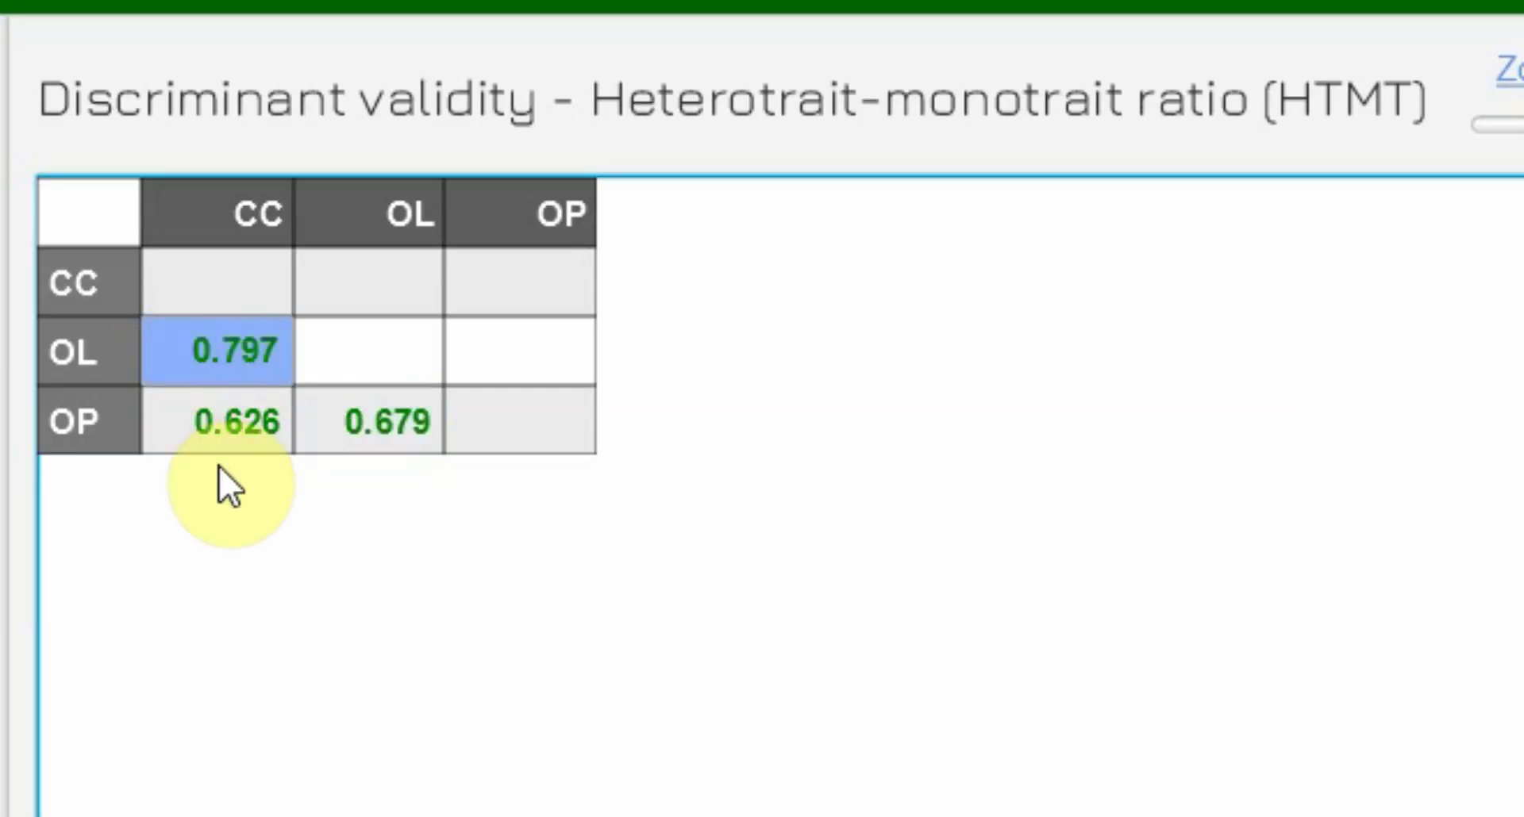
Compare the HTMT ratios in the OP row against the CC and OL constructs
left_click(220, 436)
left_click(321, 432)
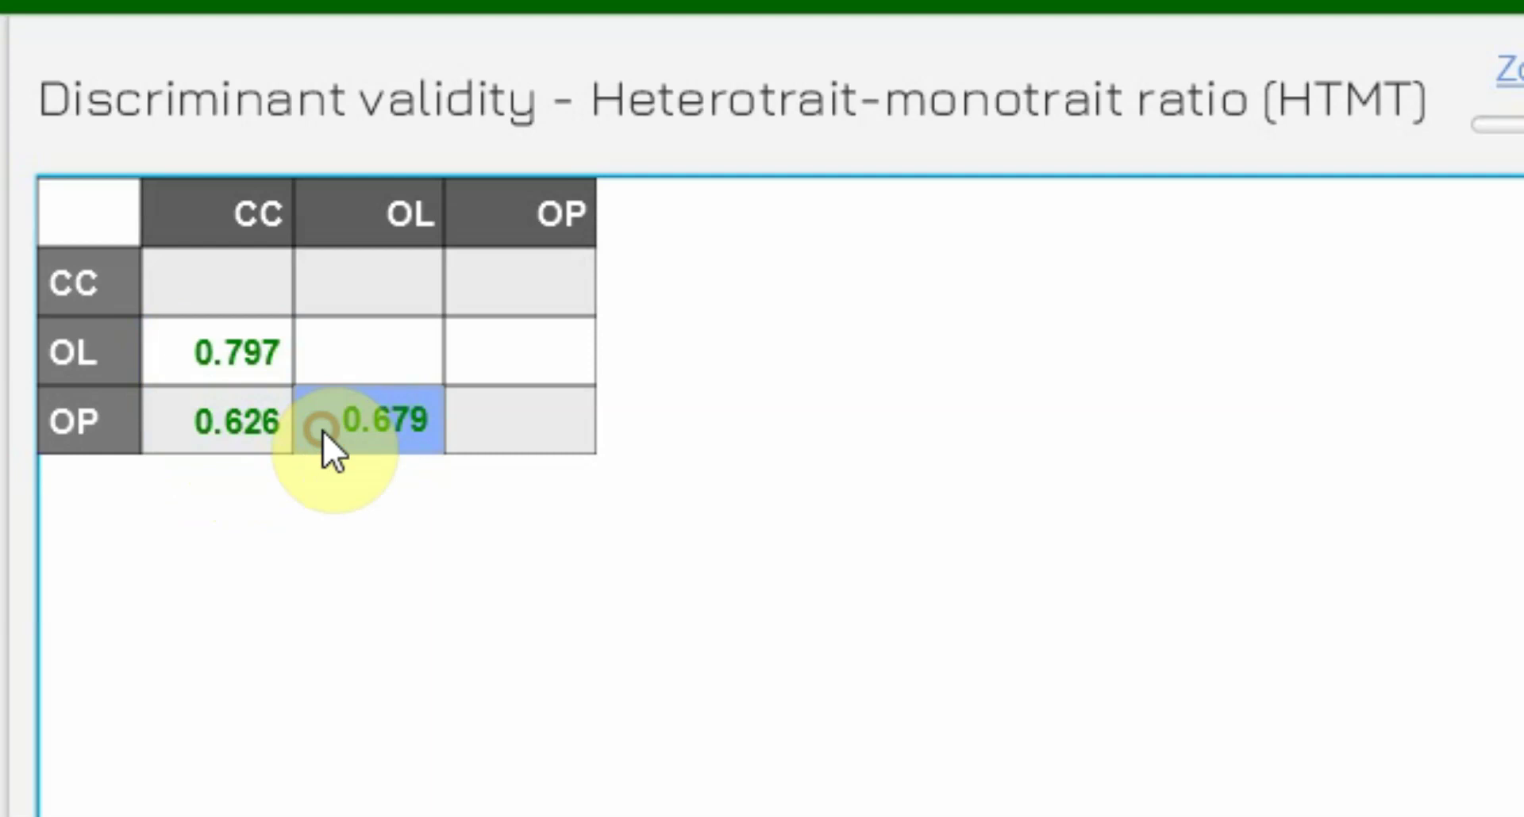
left_click(160, 285)
left_click(237, 420)
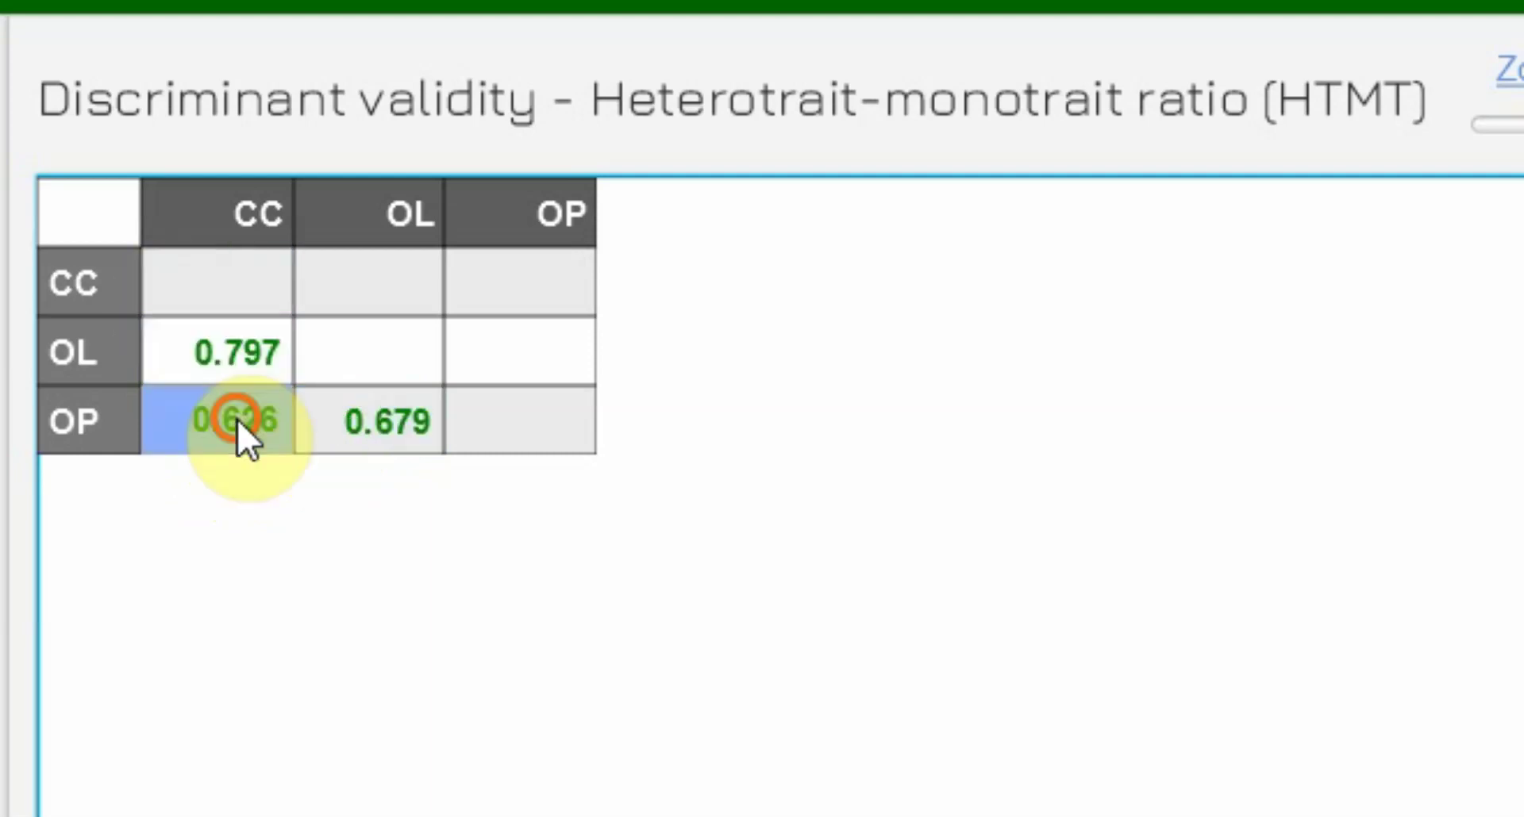
left_click(311, 423)
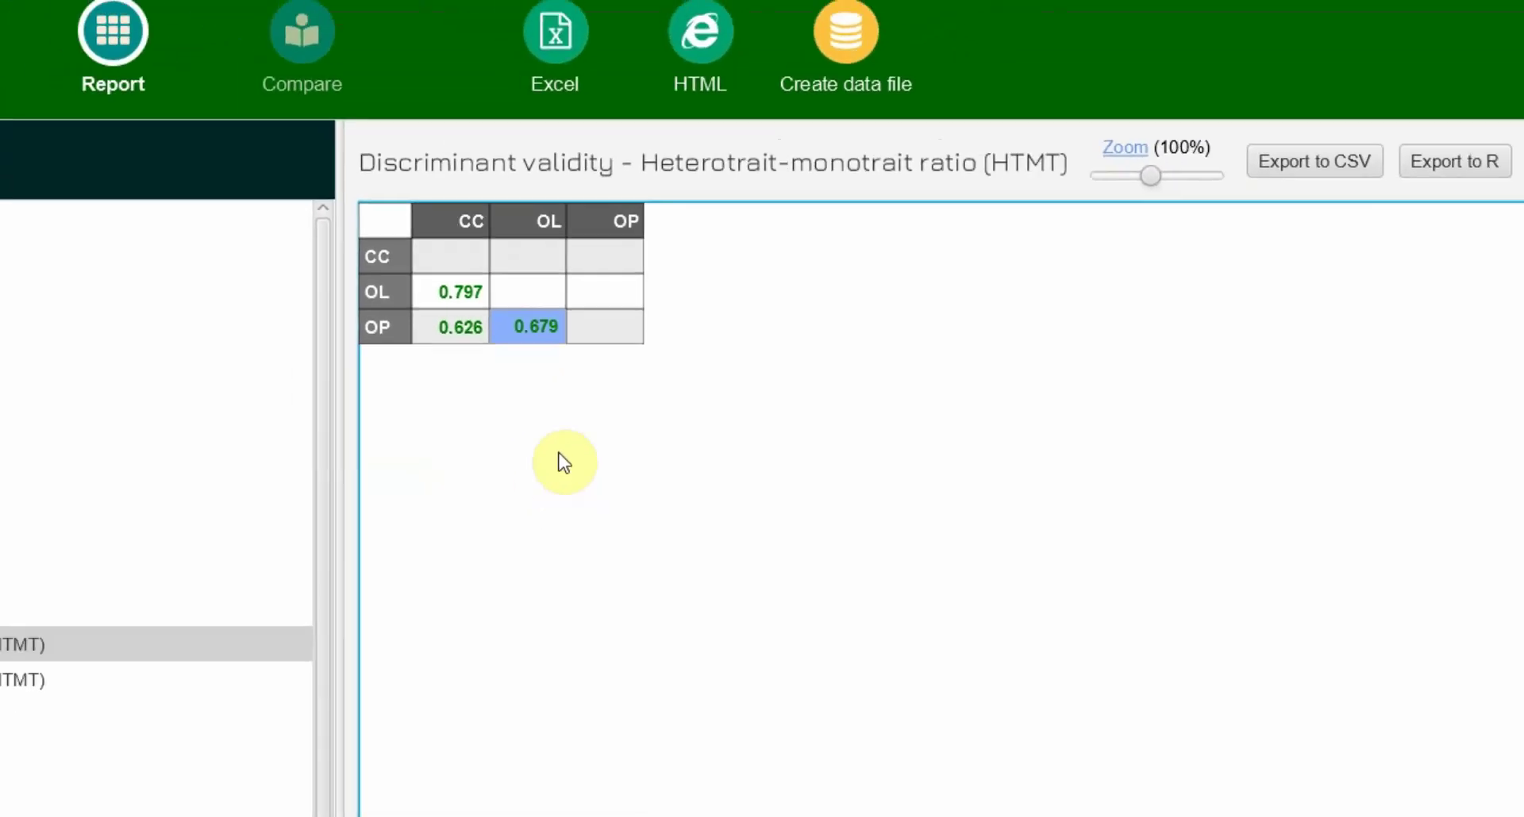
Return to the Discriminant Validity slide in the PowerPoint slide show and reveal the explanation under Cross Loadings
left_click(1404, 22)
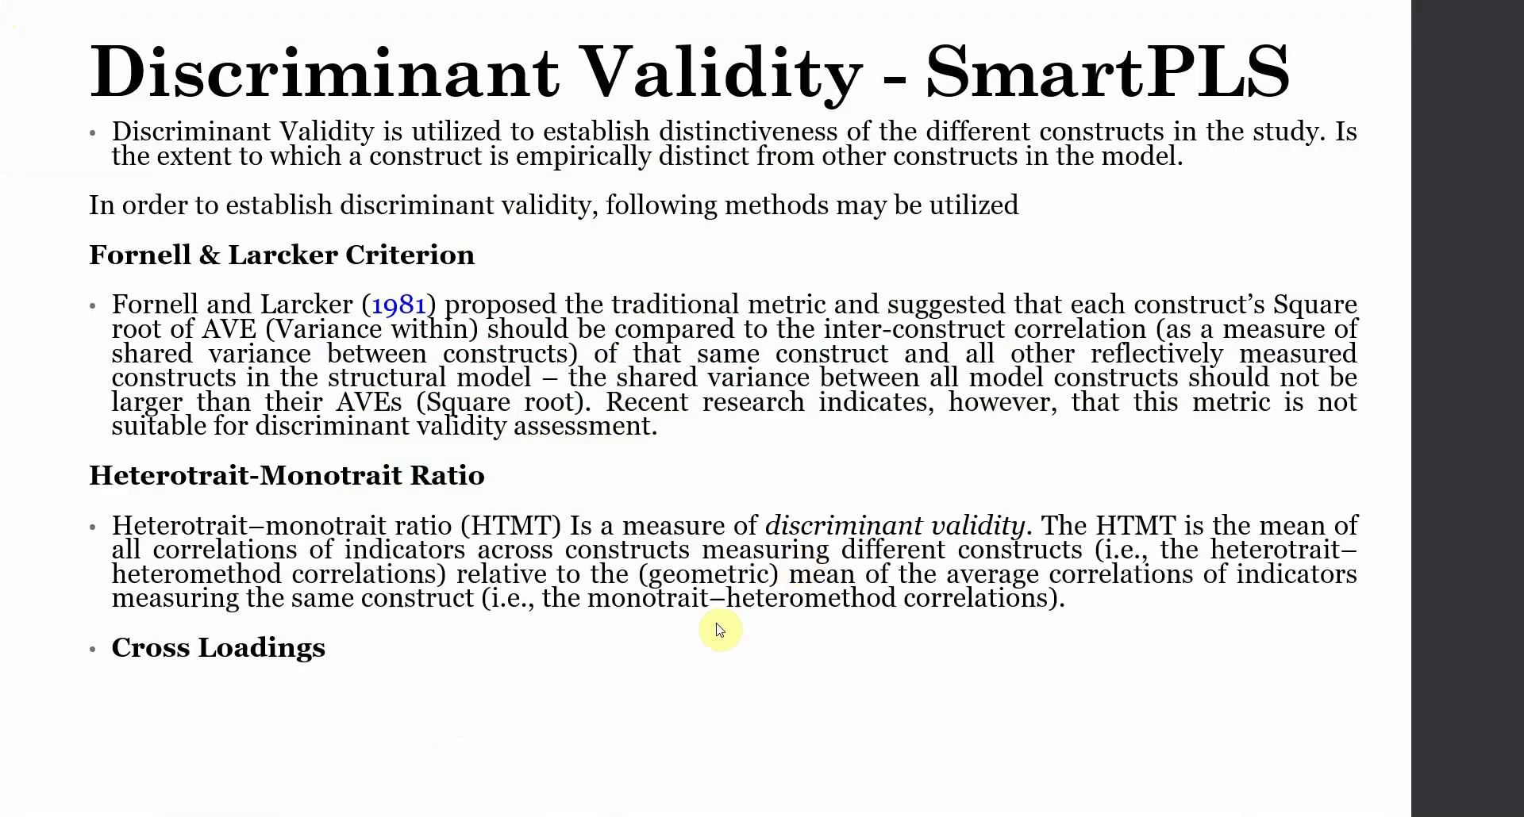
left_click(412, 669)
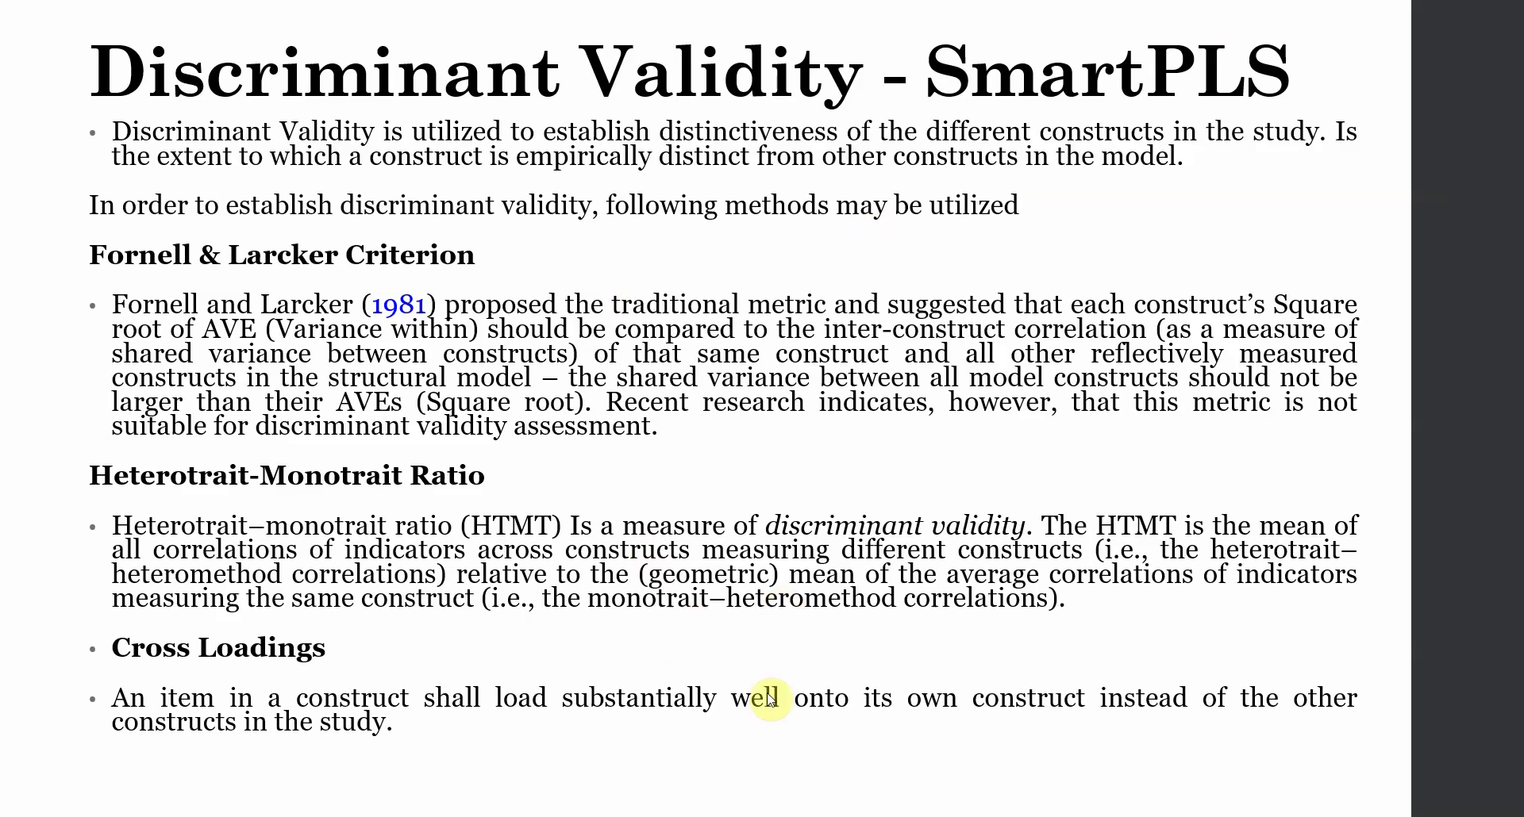
Switch to the SmartPLS report, open the cross loadings under discriminant validity, and copy the entire table
key("alt+Tab")
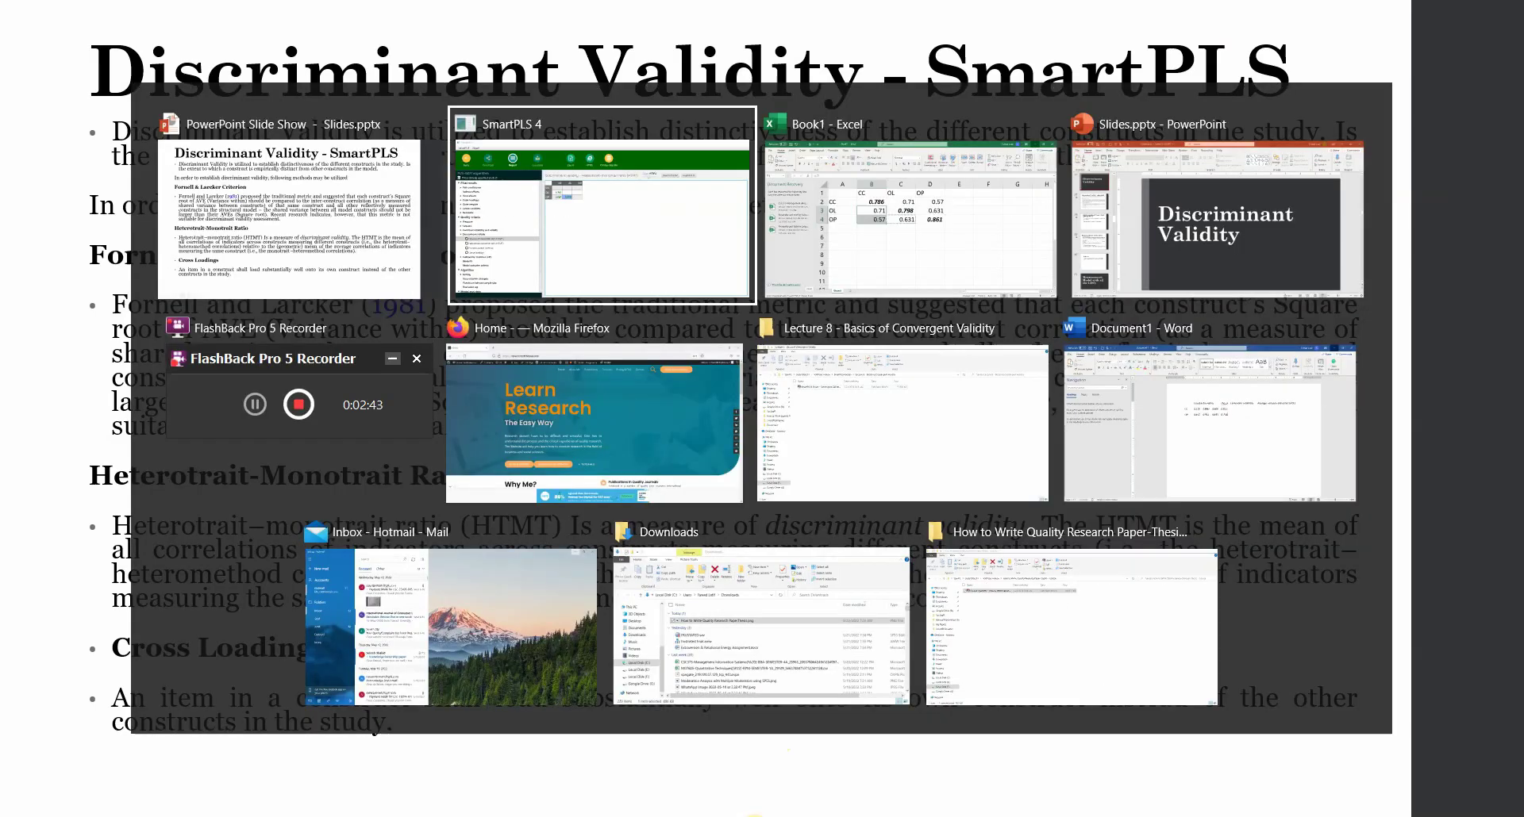
left_click(638, 258)
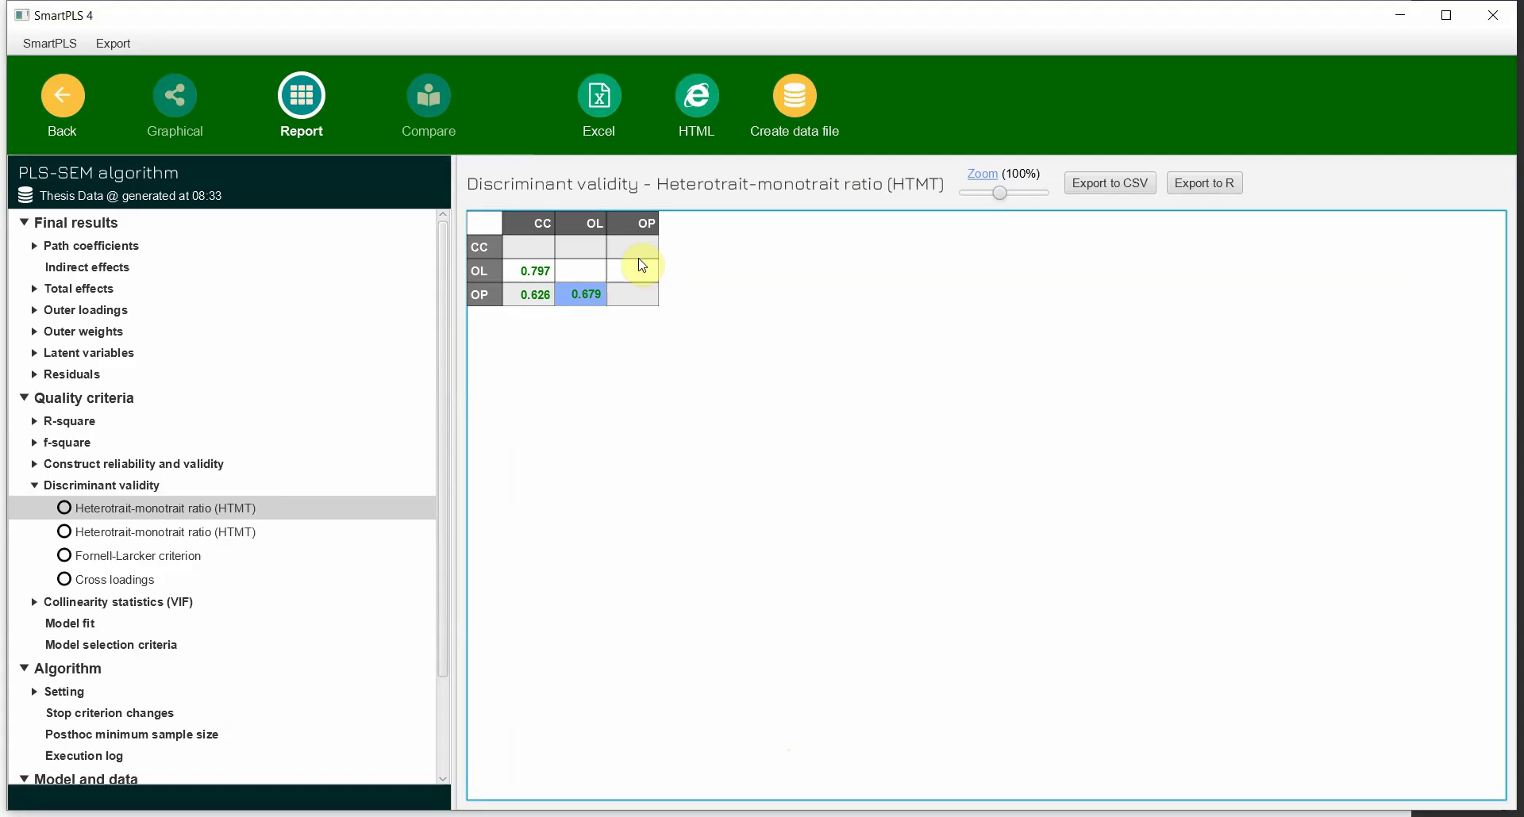
left_click(115, 579)
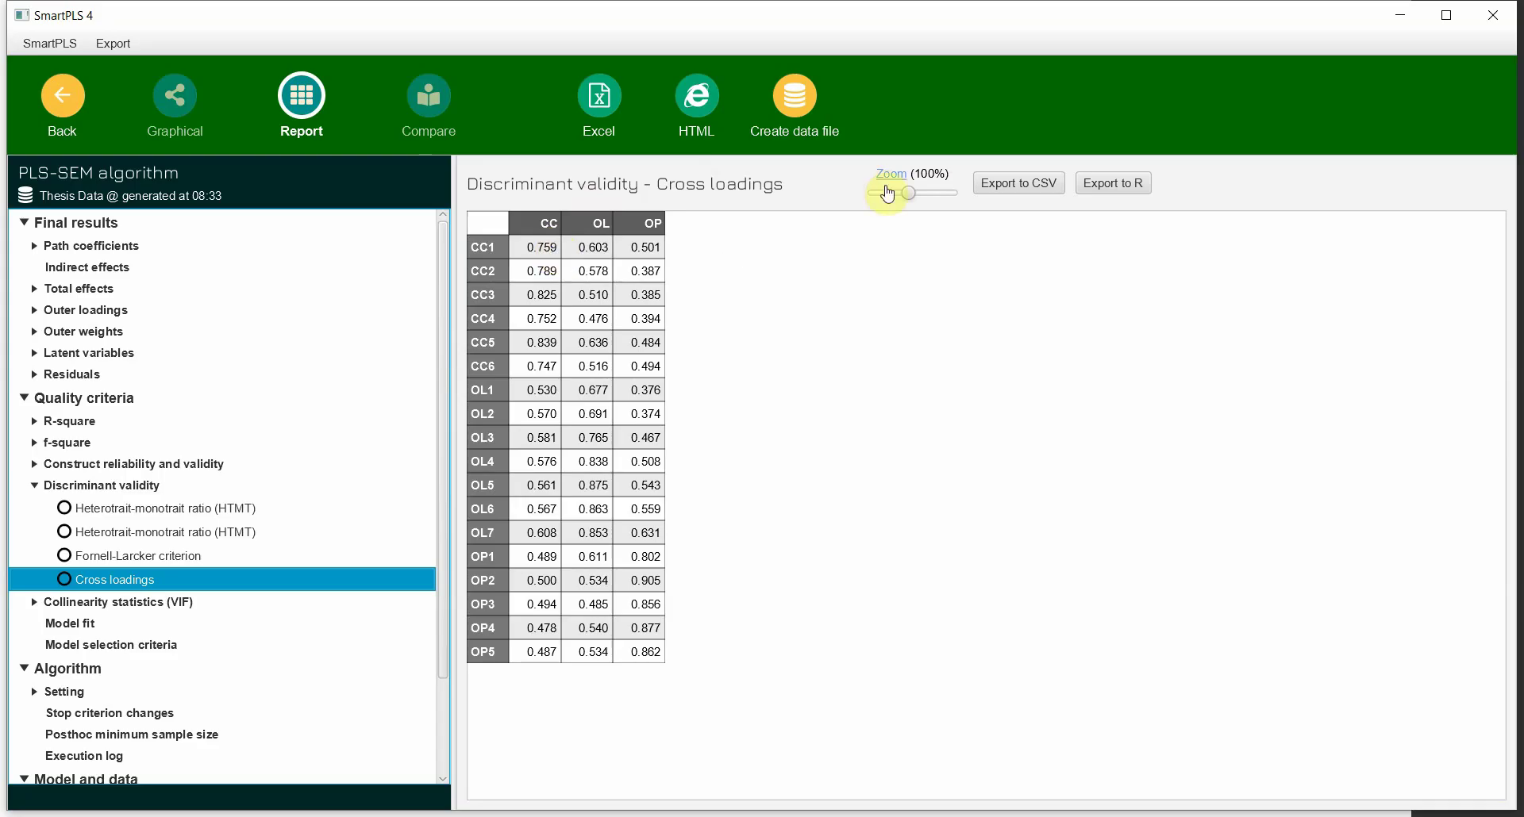
left_click_drag(488, 230, 632, 639)
right_click(604, 551)
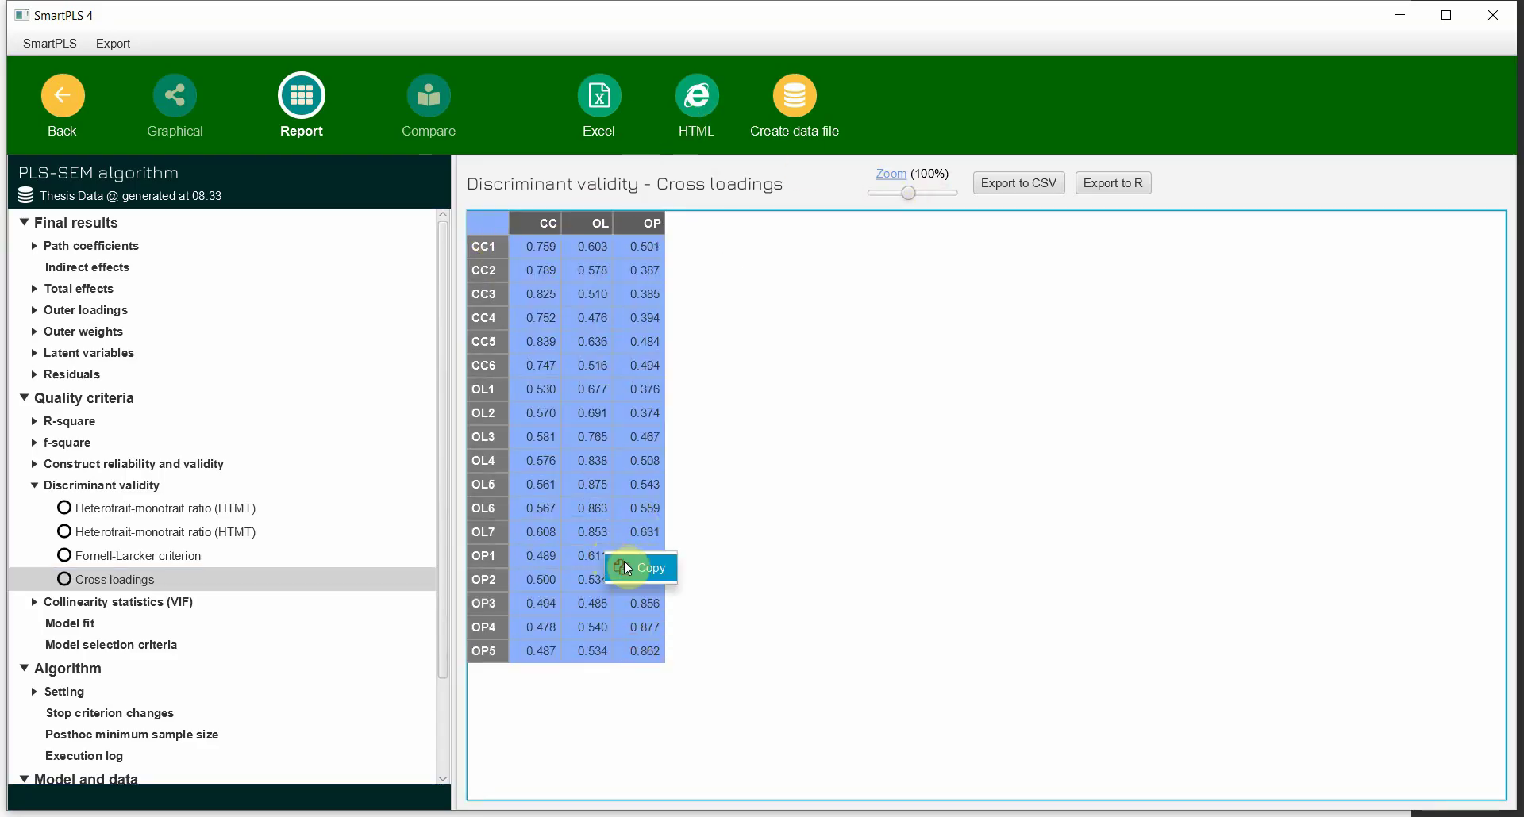
left_click(639, 568)
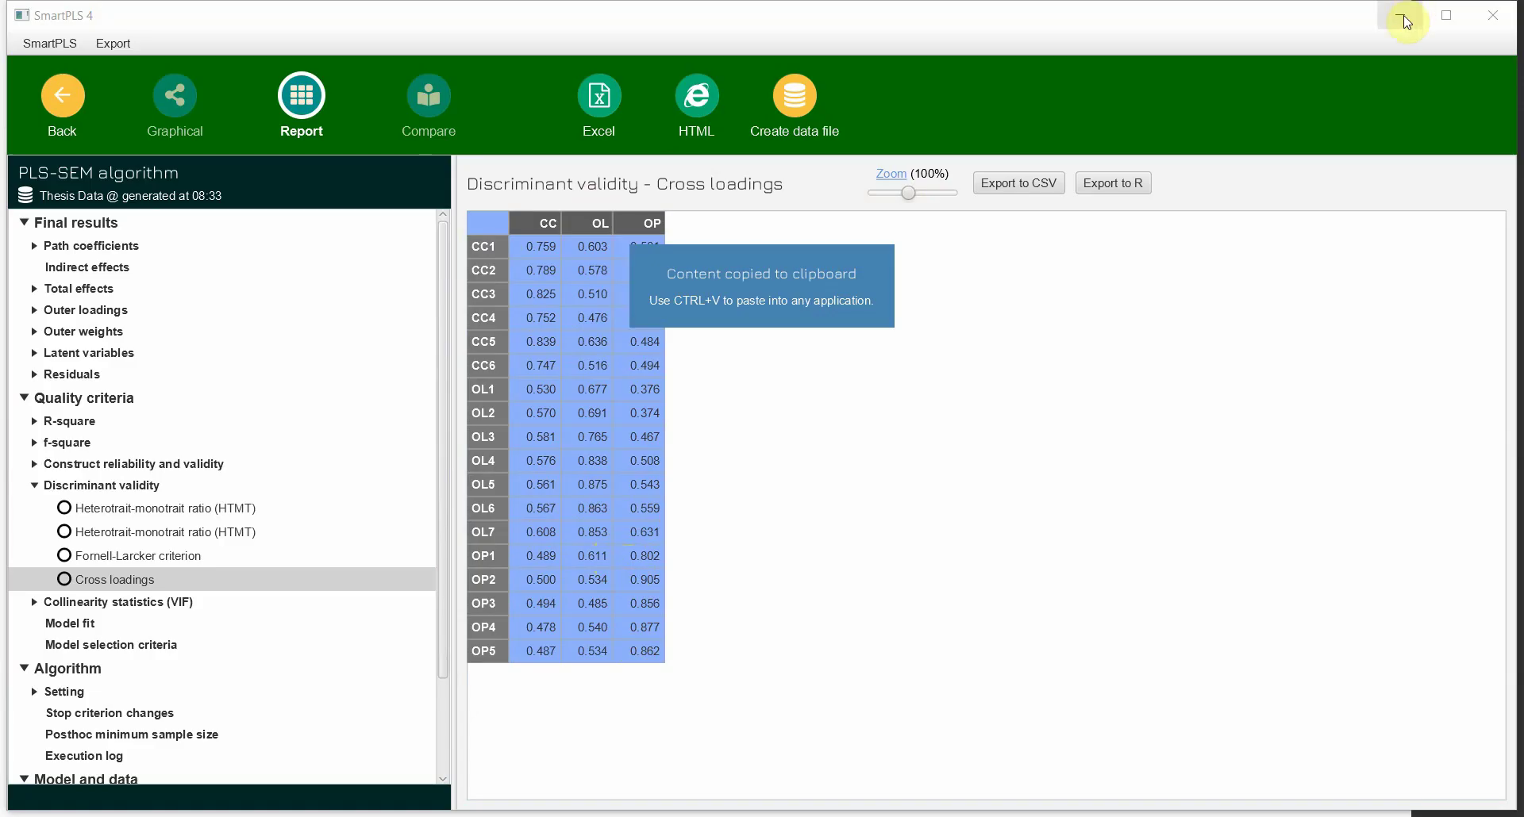
Switch to Excel and paste the copied cross loadings into Sheet2 from cell A1, viewing the sheet at 140%
key("alt+Tab")
left_click(445, 785)
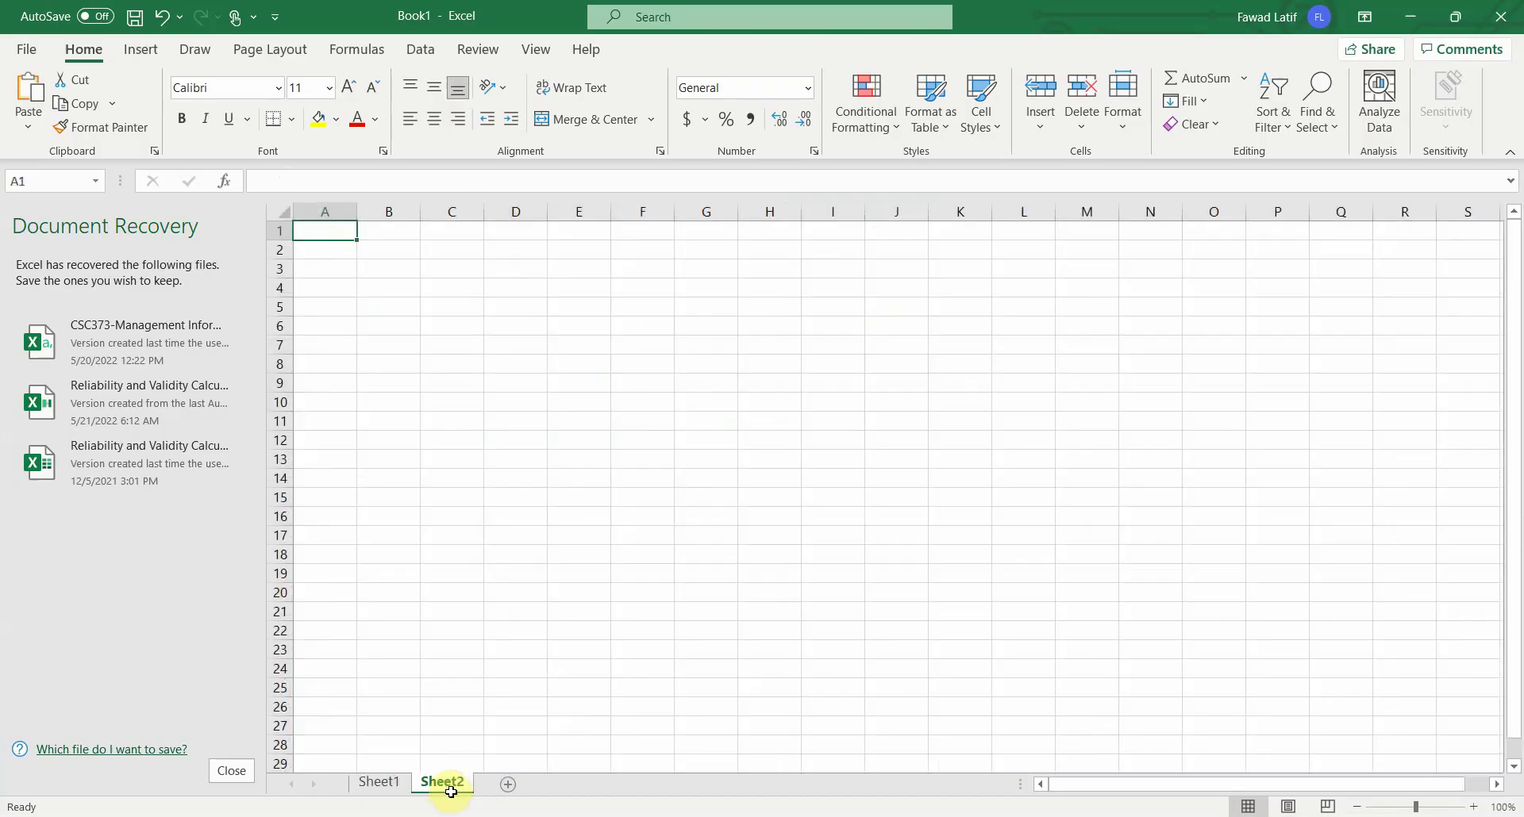
key("ctrl+v")
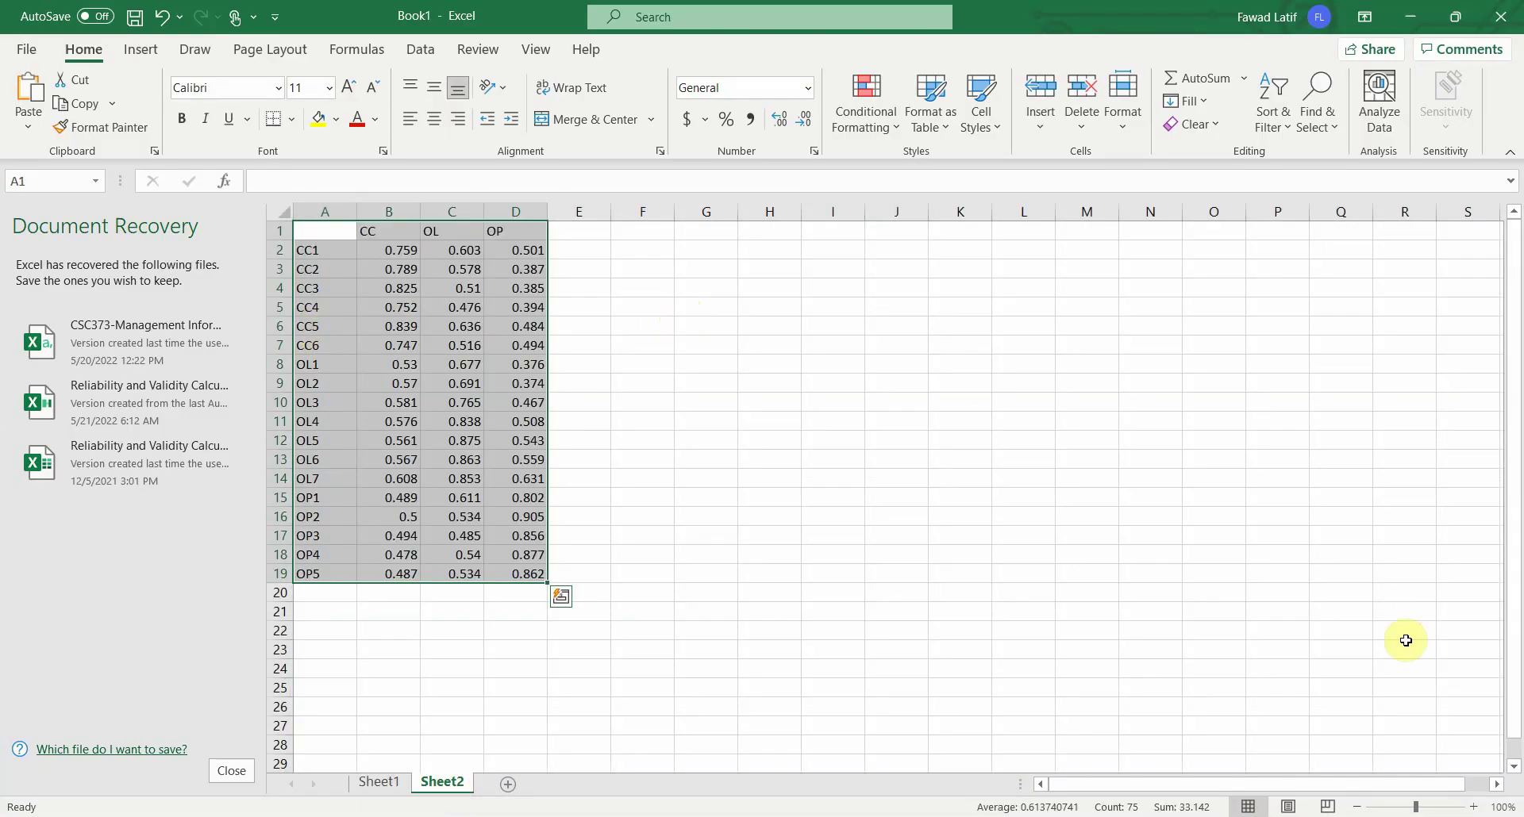
left_click(1478, 808)
left_click(1478, 808)
left_click(1477, 807)
left_click(1478, 808)
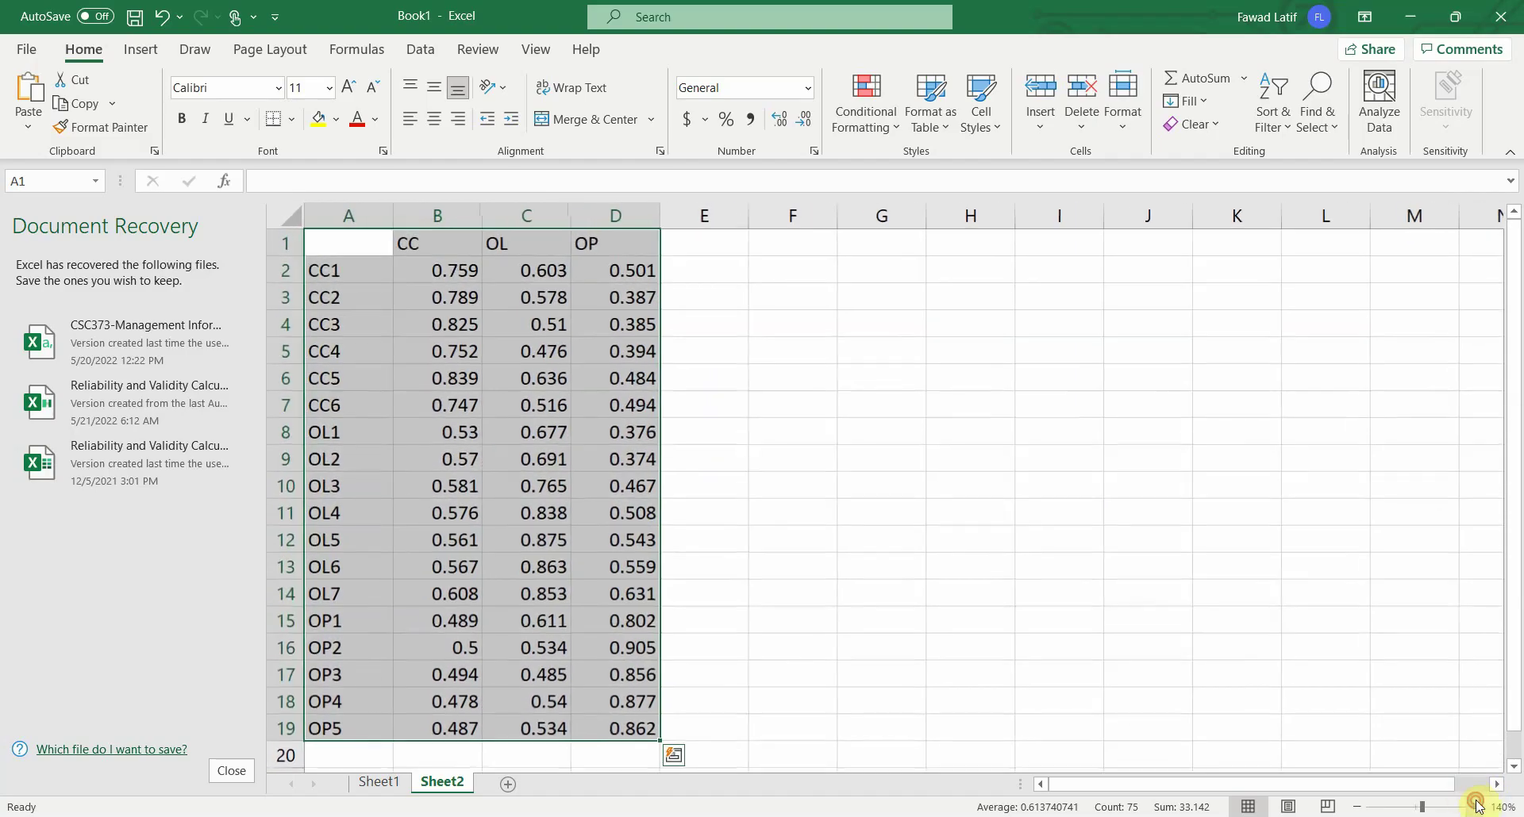
Compare the loadings of items CC1 to CC6 on their own CC construct with their loadings on OL
left_click_drag(400, 266, 428, 393)
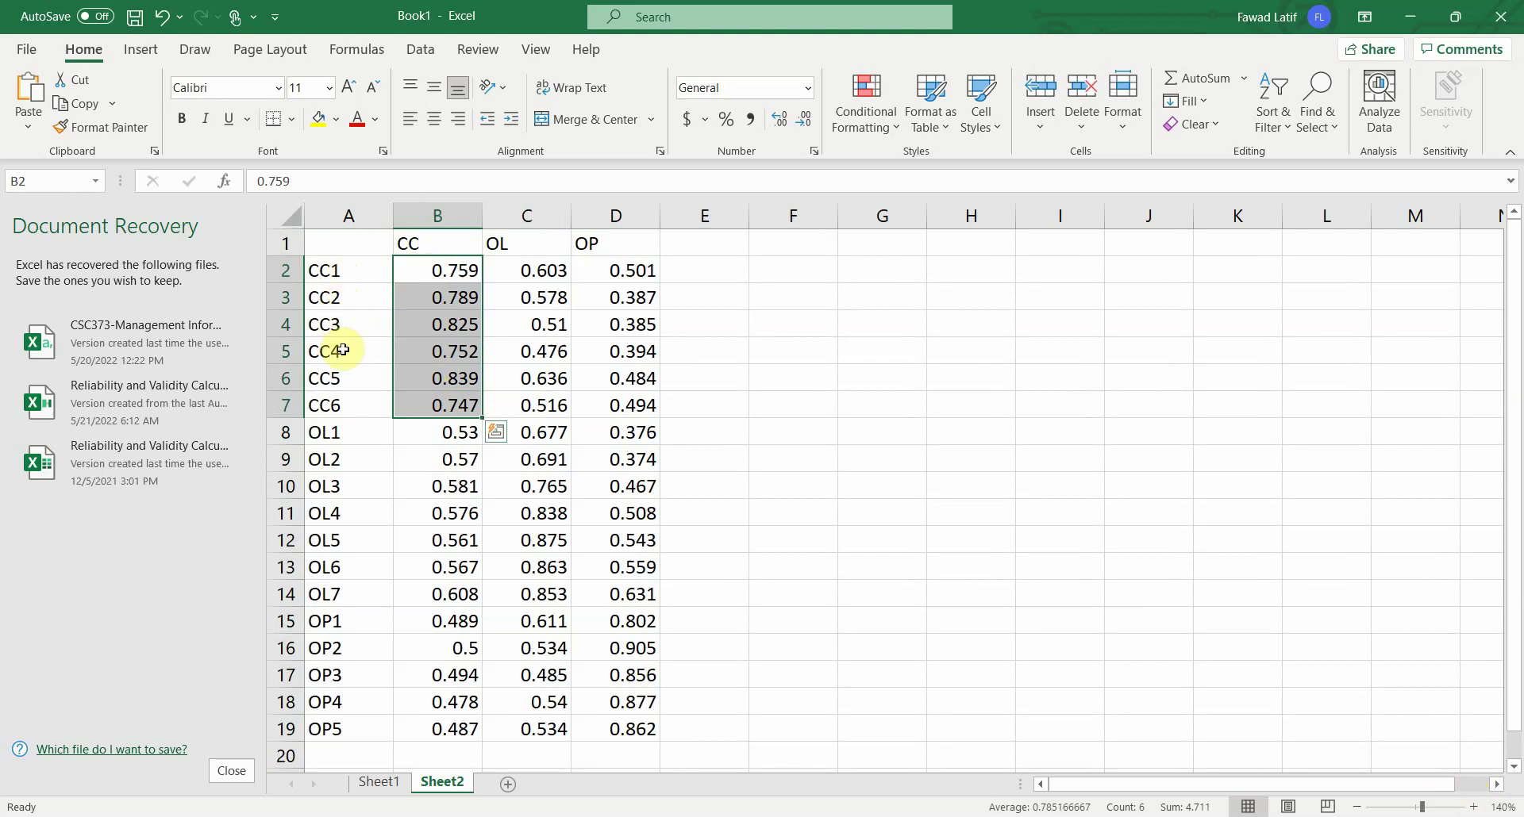
left_click(433, 245)
left_click_drag(408, 260, 401, 395)
left_click(341, 268)
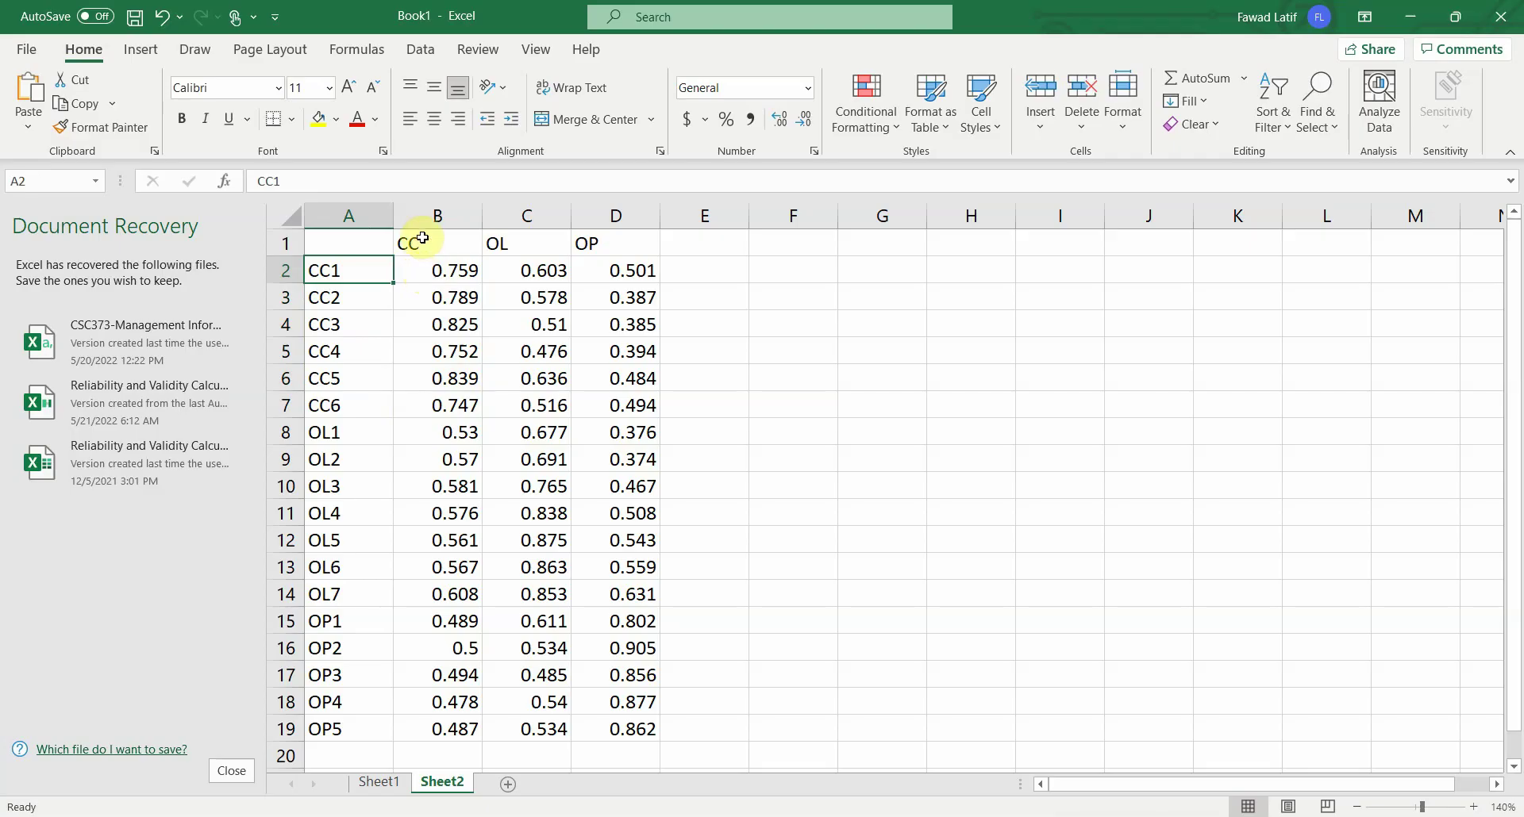
left_click_drag(421, 239, 453, 404)
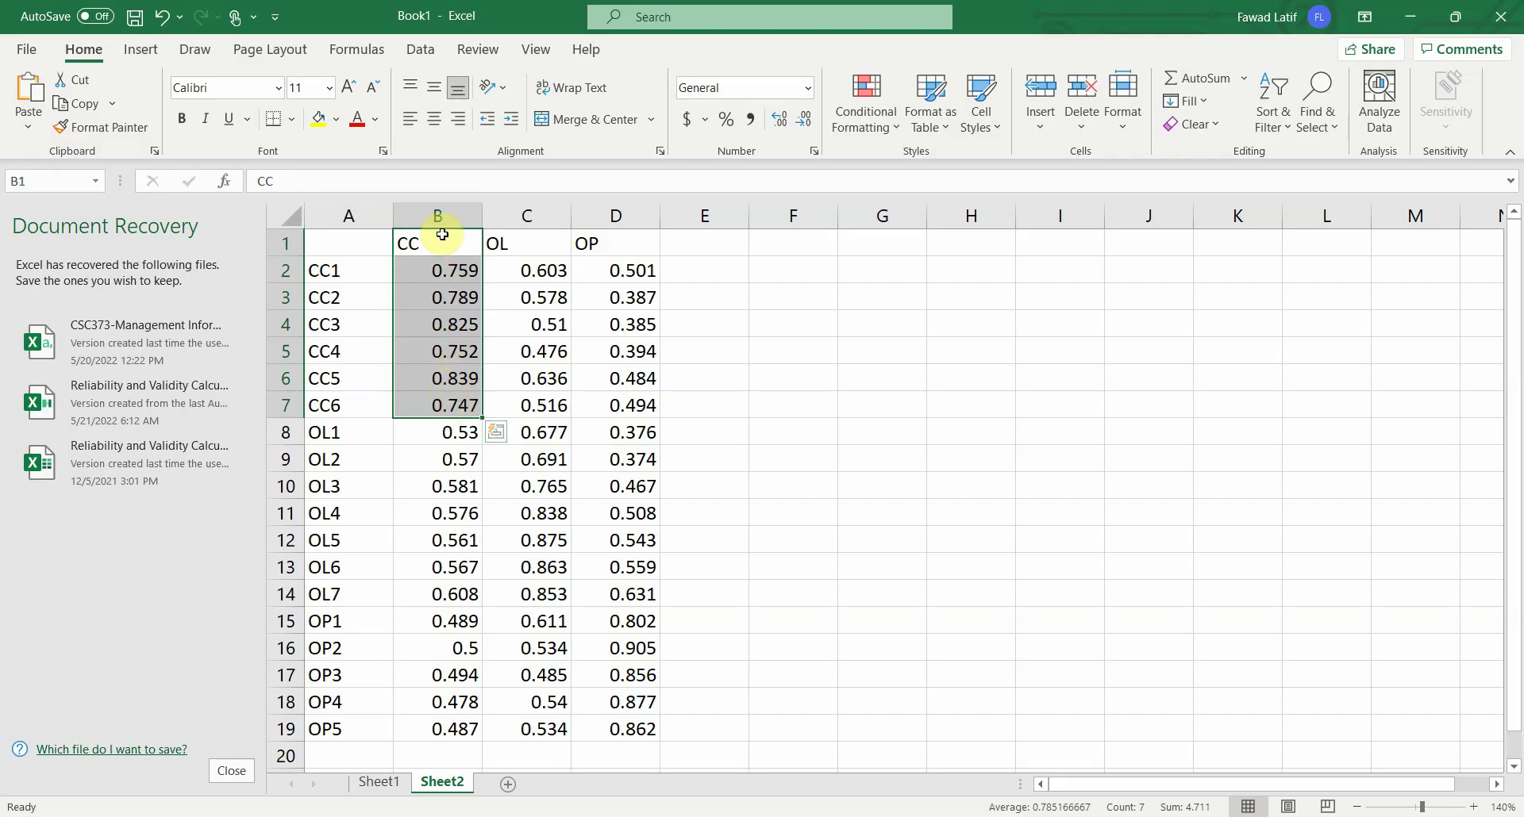
left_click(429, 270)
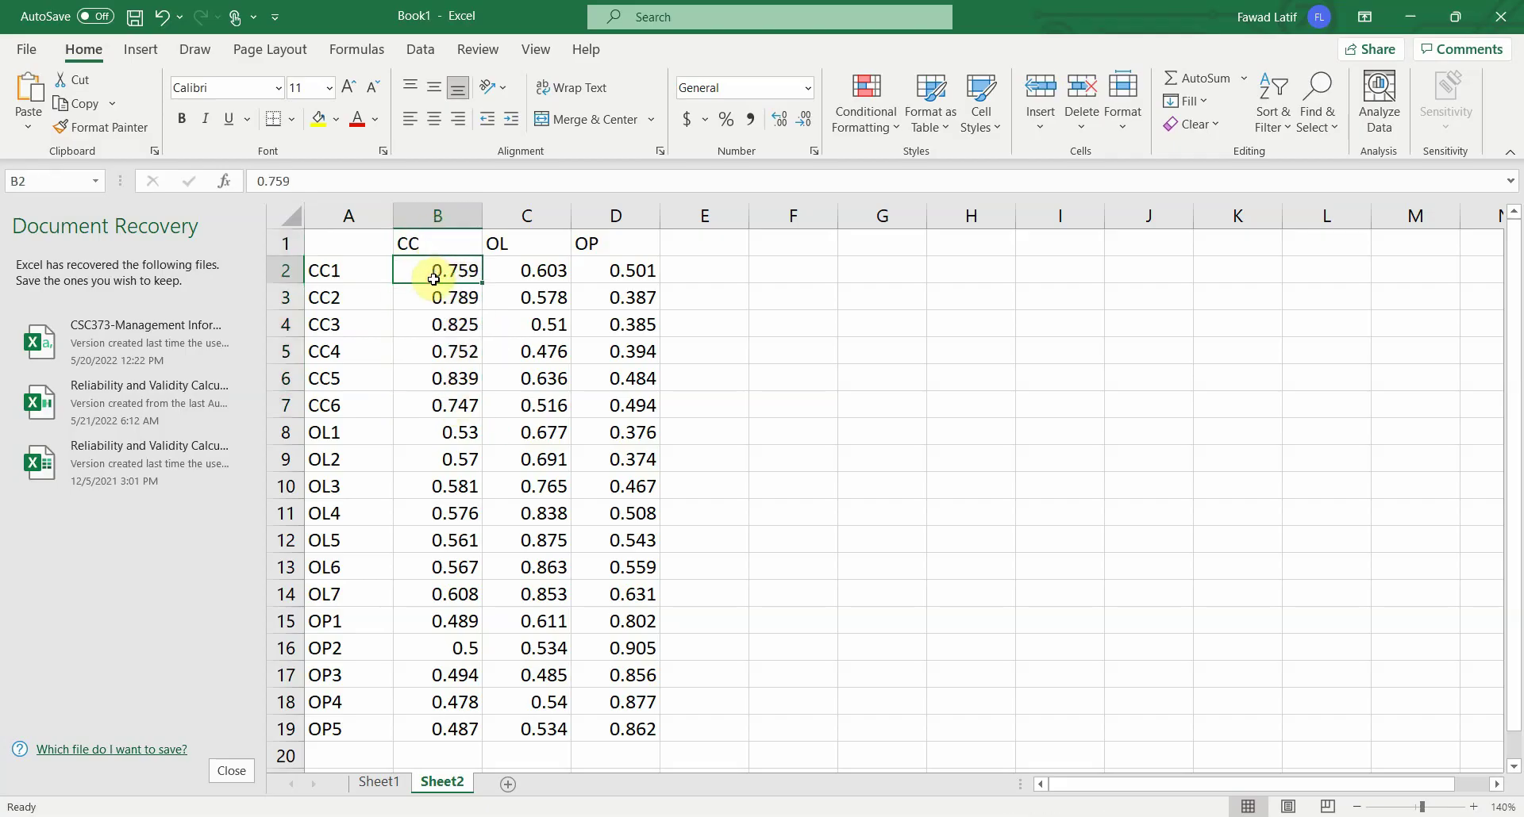
key("Return")
left_click(444, 239)
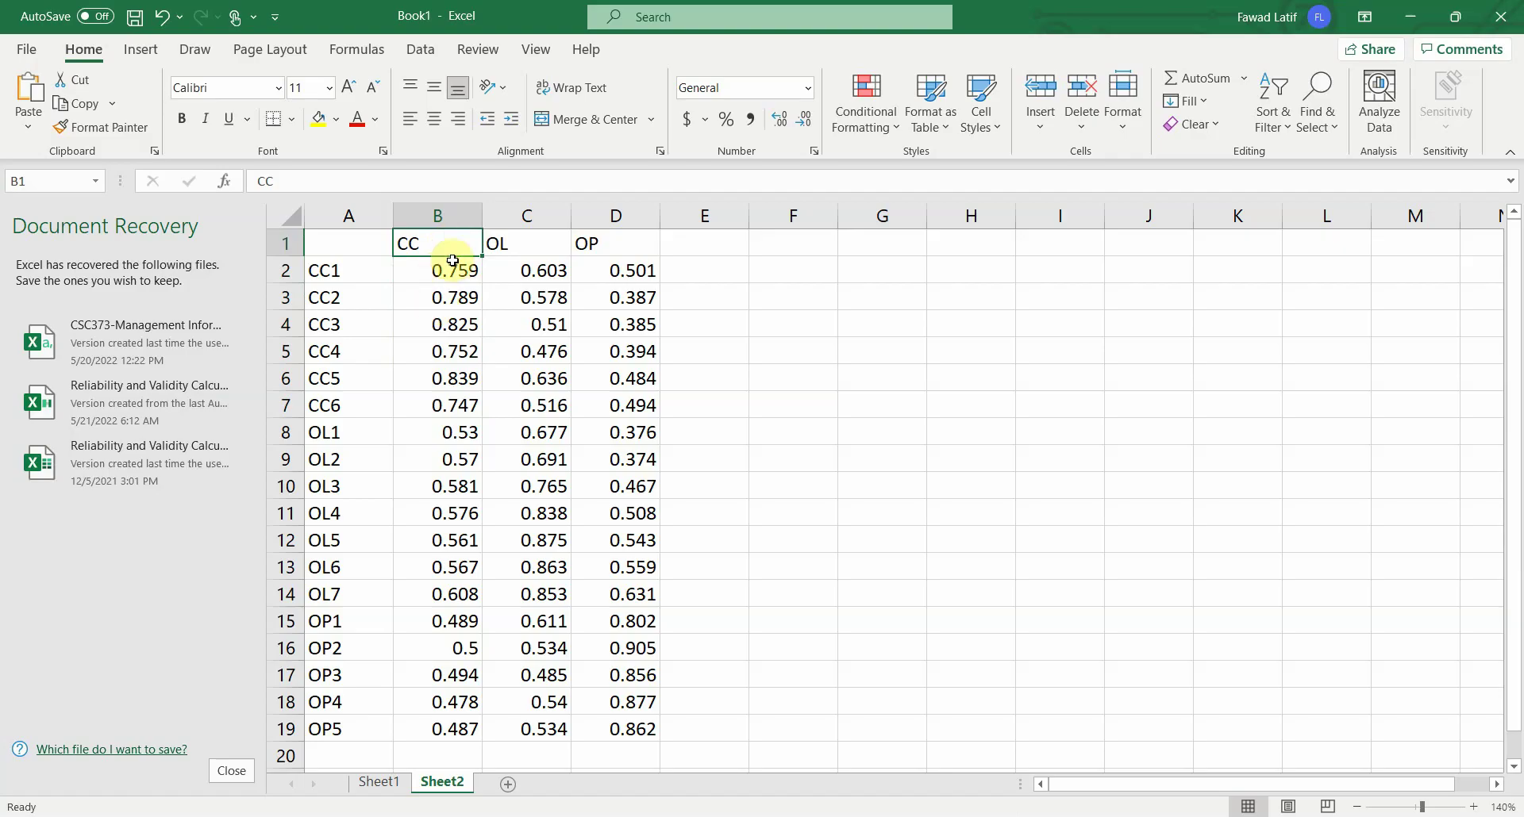
left_click_drag(449, 269, 446, 405)
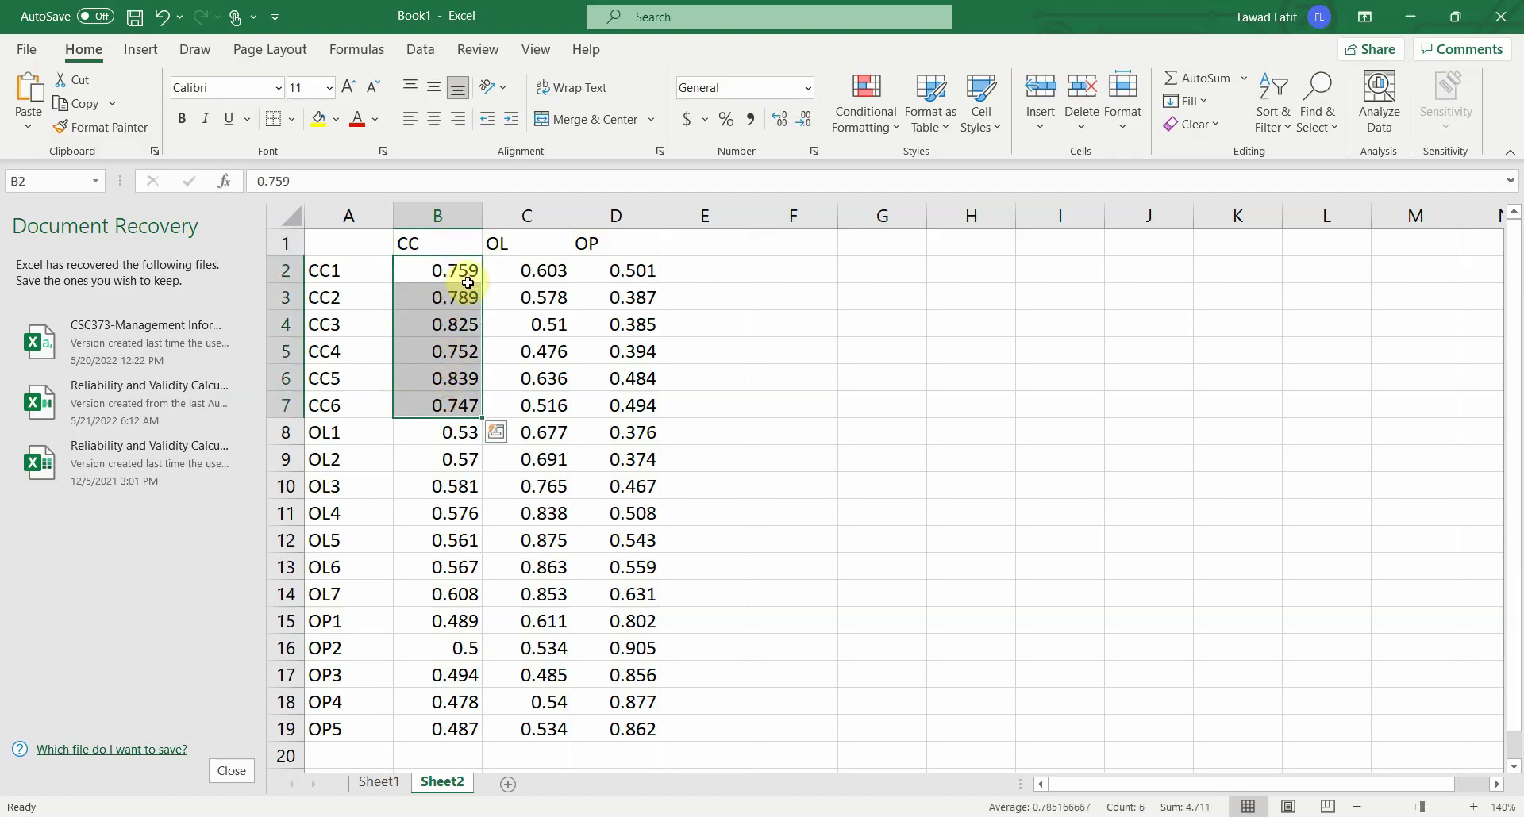
left_click(529, 275)
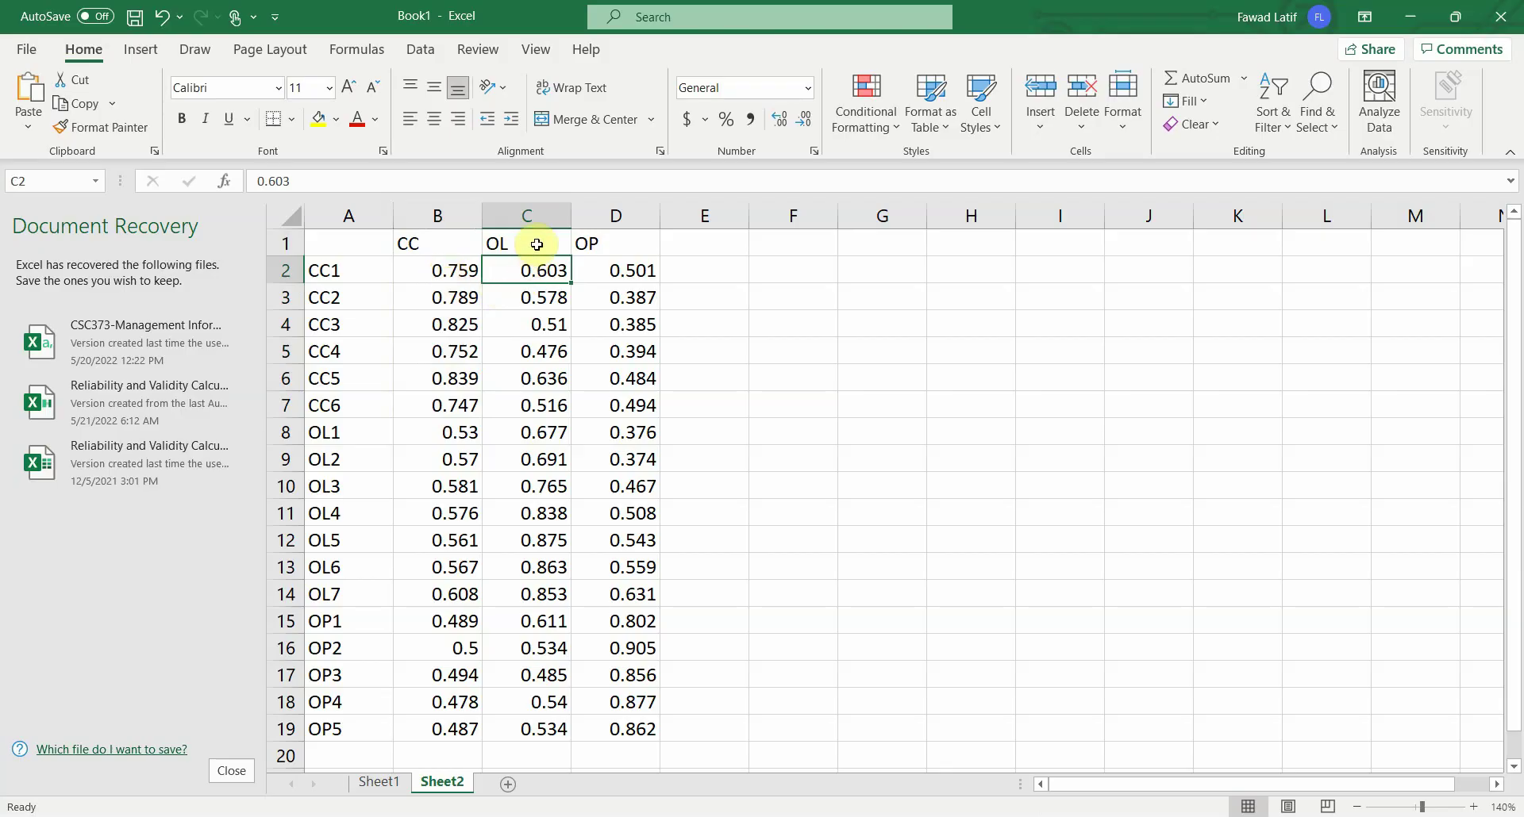
left_click_drag(537, 244, 542, 403)
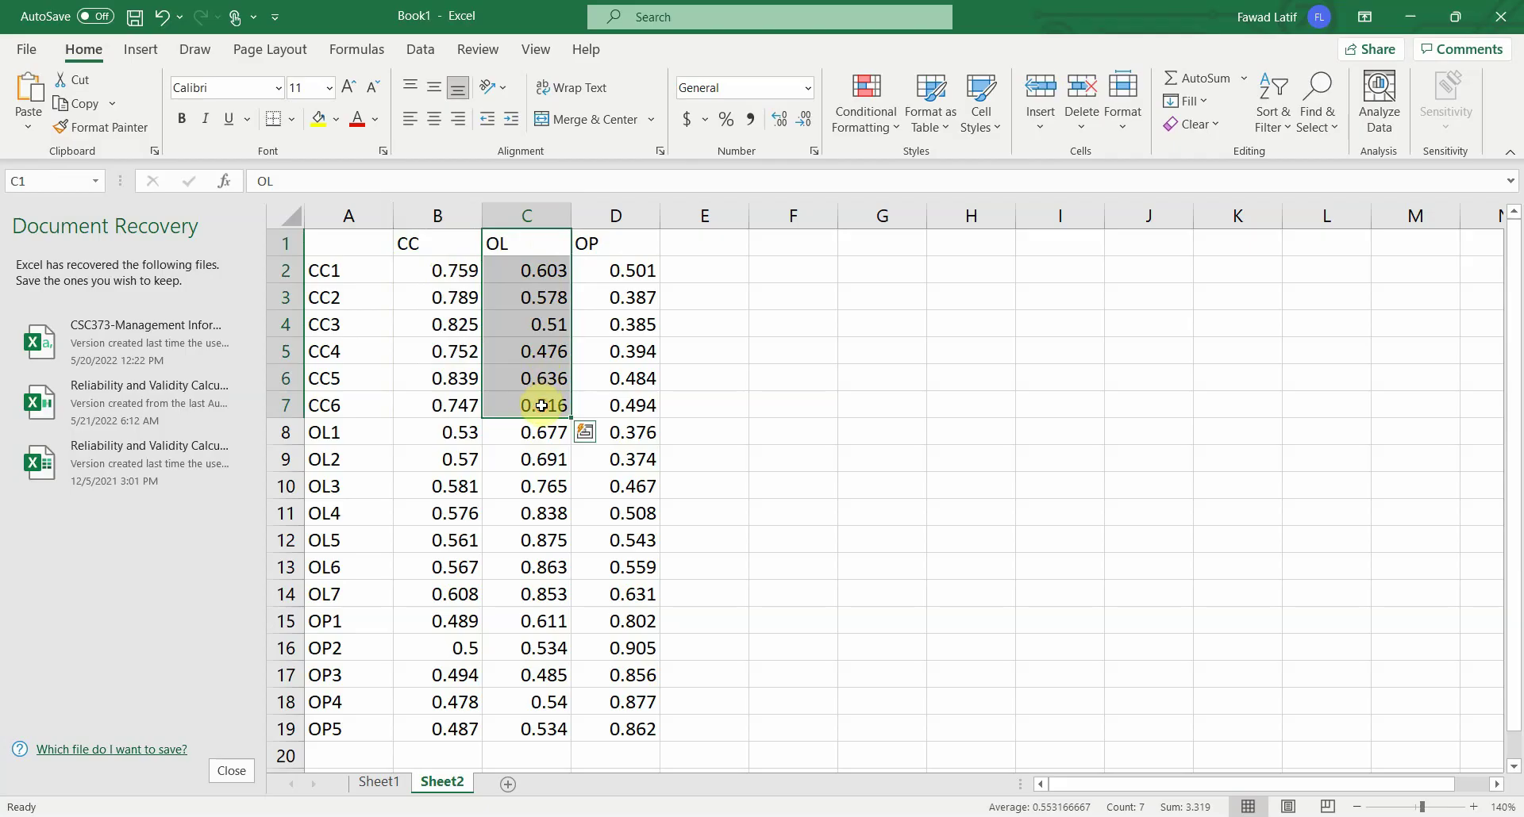
left_click(449, 273)
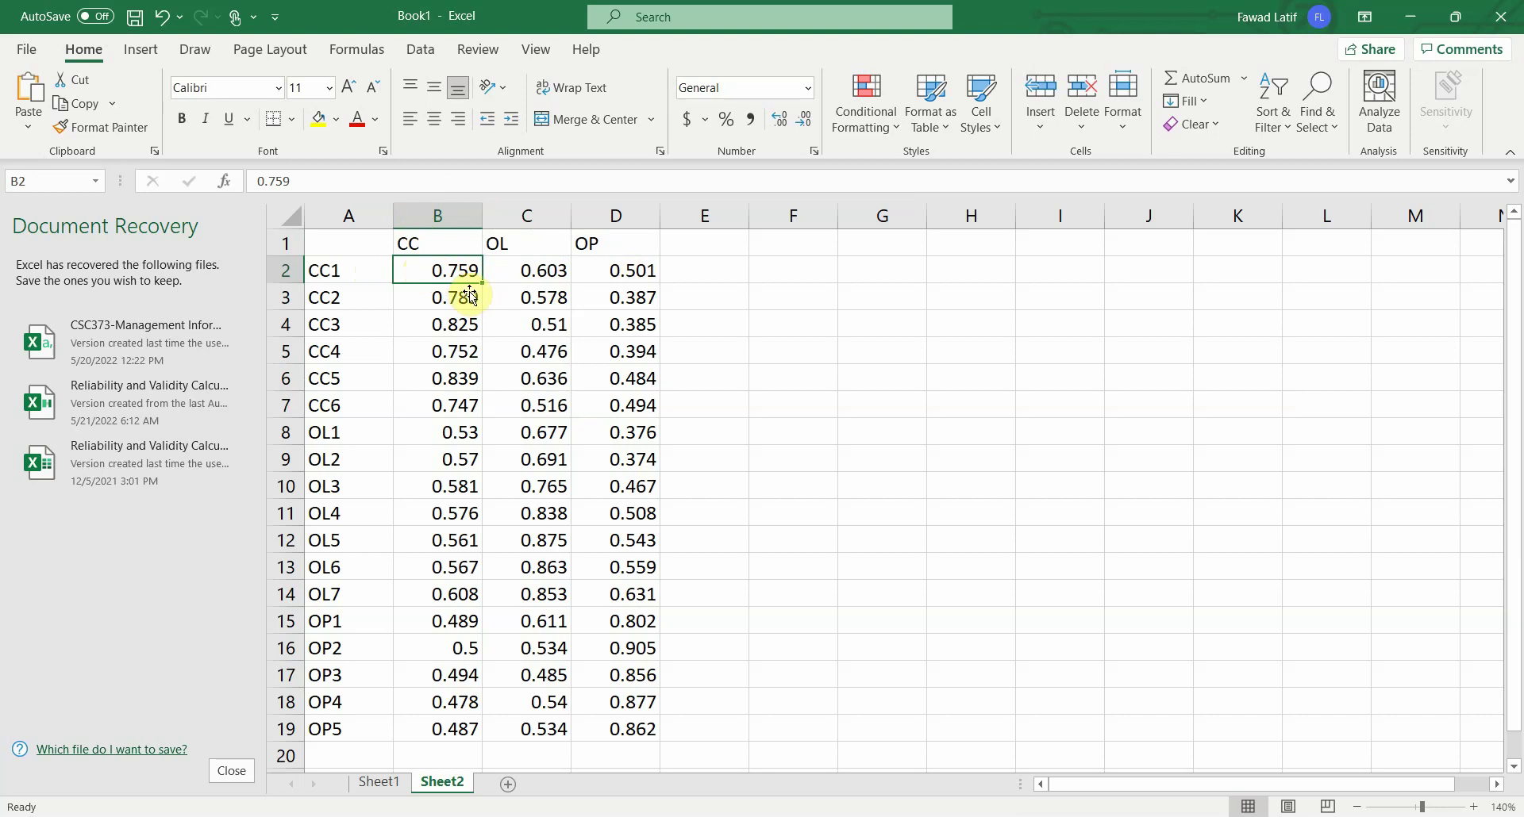
Highlight the CC1 to CC6 loadings on the CC construct (B2:B7) with a yellow fill
left_click_drag(468, 273, 464, 405)
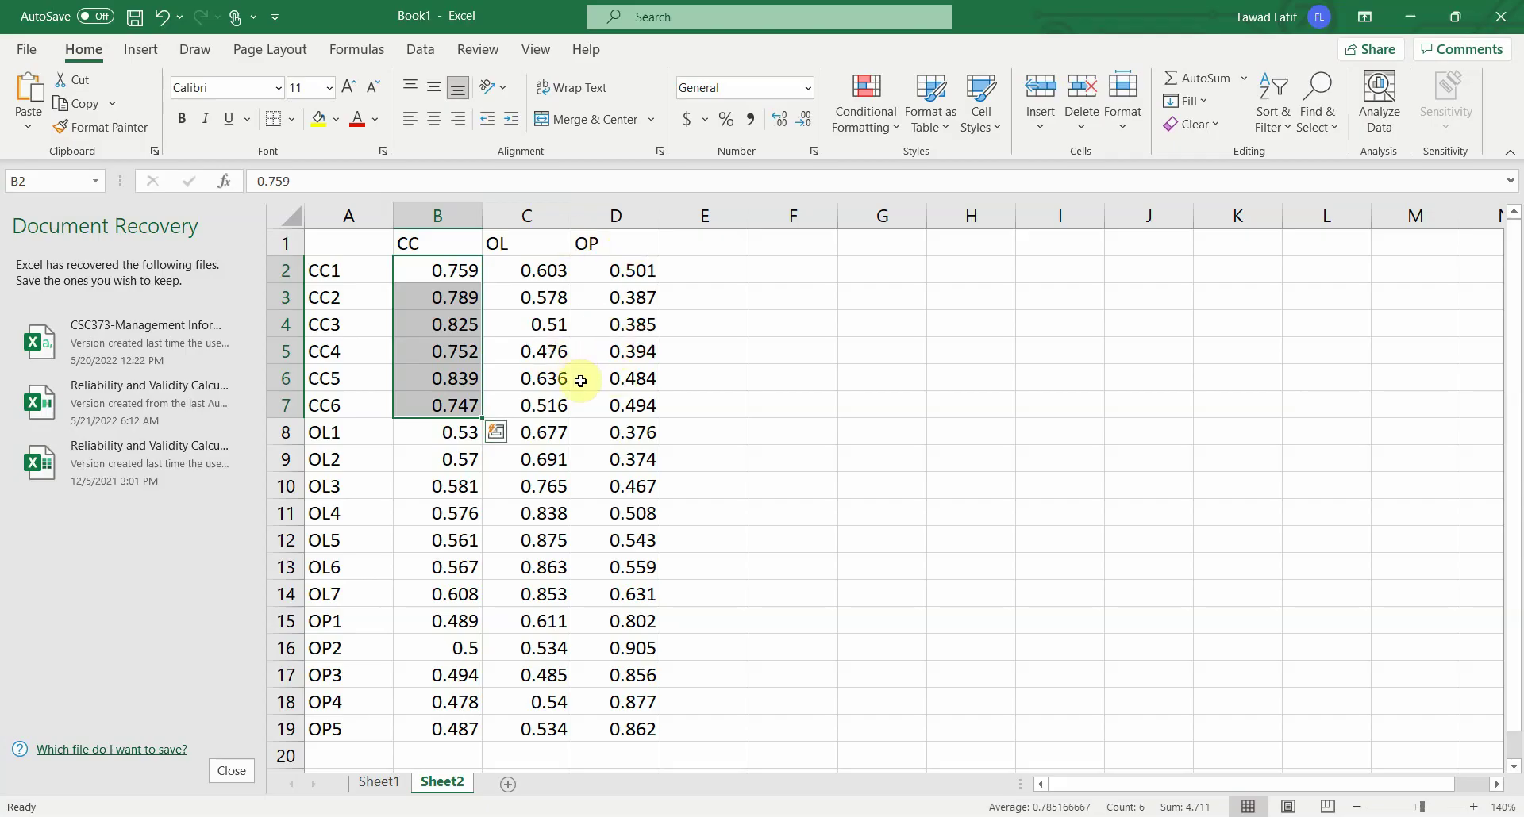
left_click(330, 127)
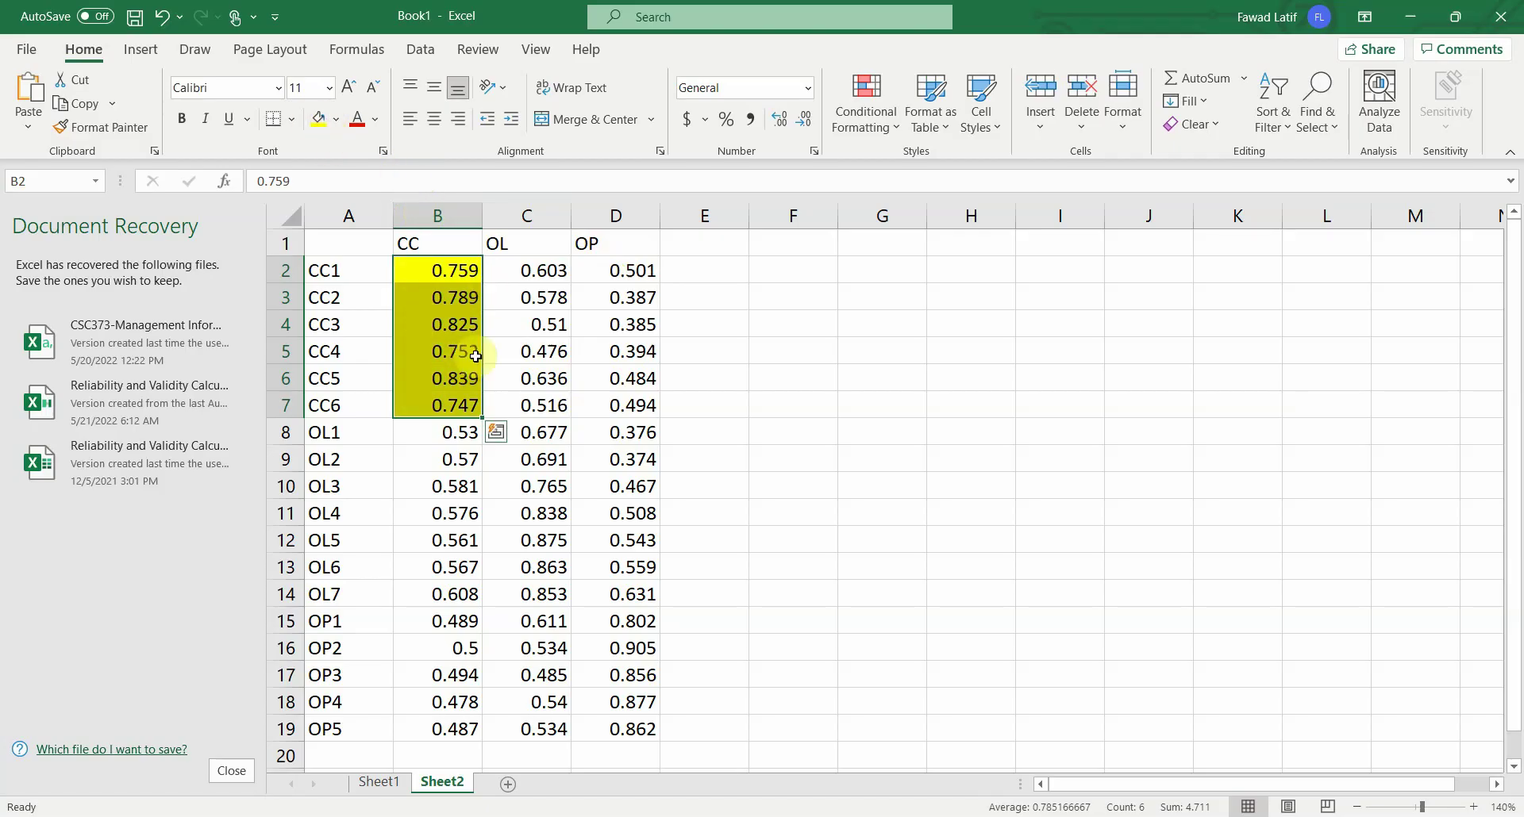
left_click(459, 297)
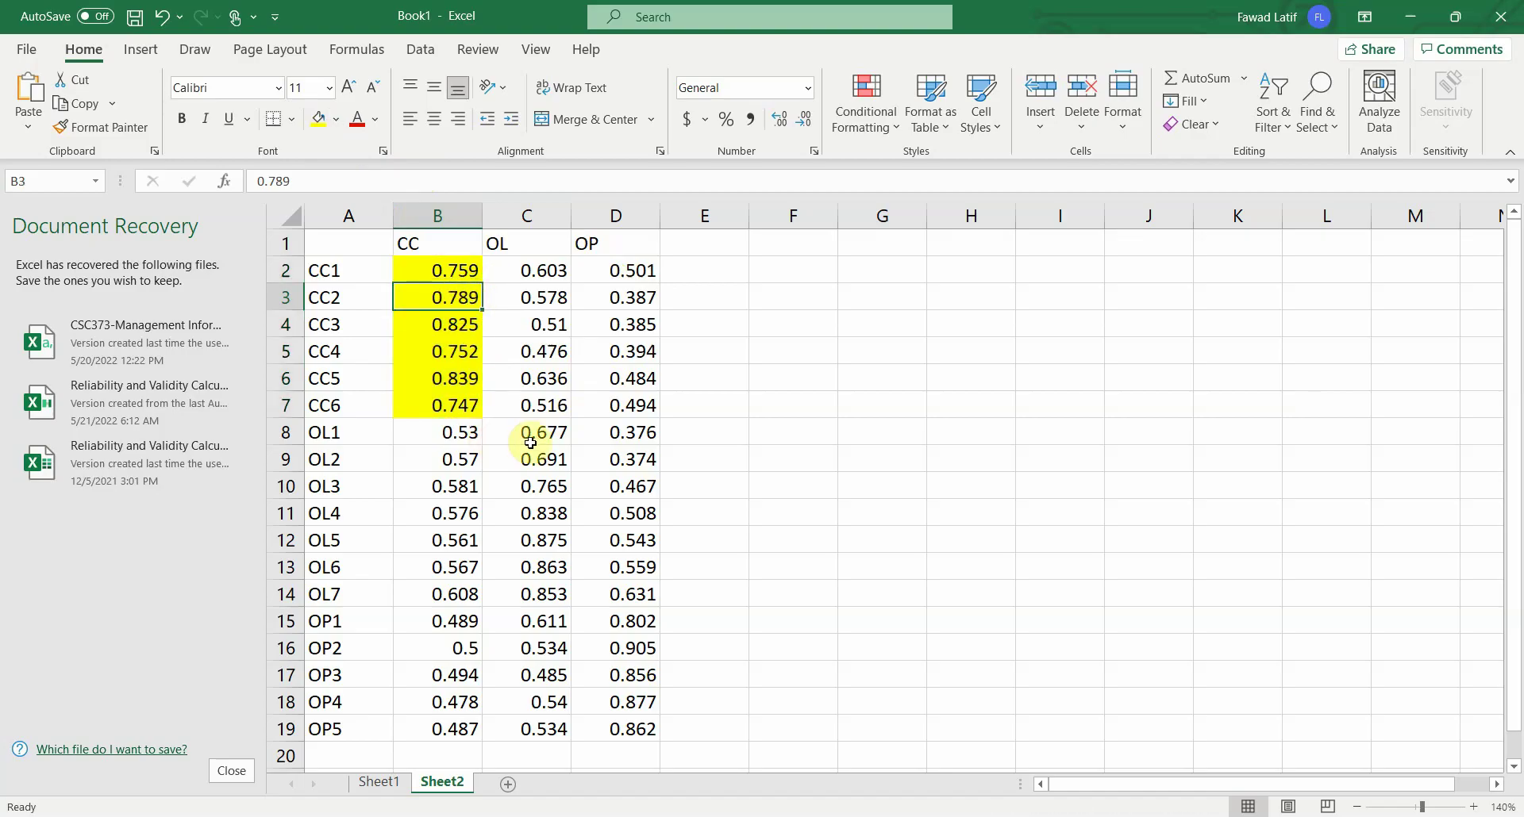
Fill the OL1 to OL7 loadings on the OL construct (C8:C14) with yellow
left_click_drag(539, 434, 540, 541)
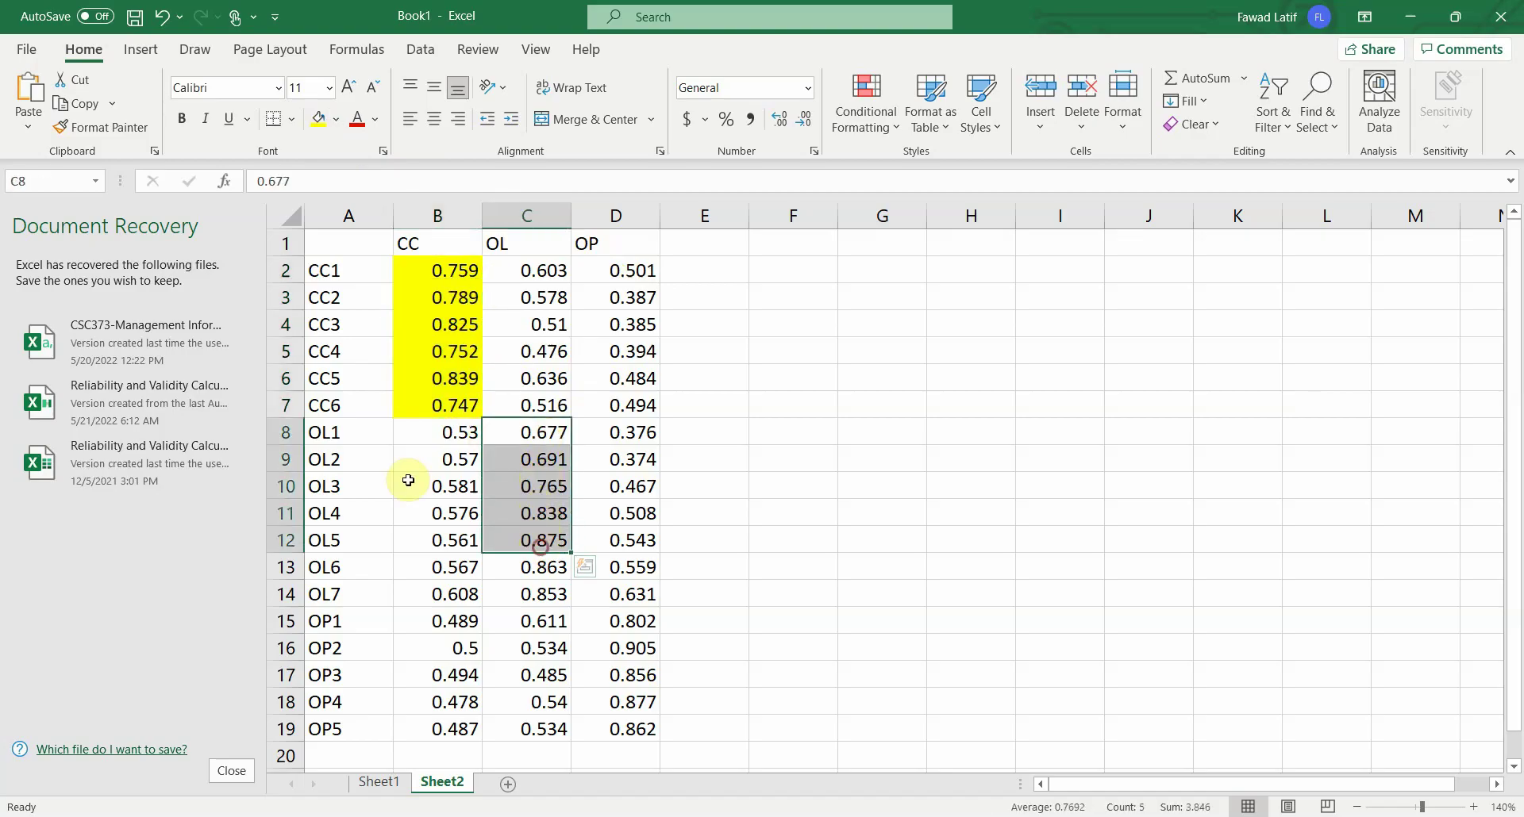
left_click(327, 433)
left_click(525, 246)
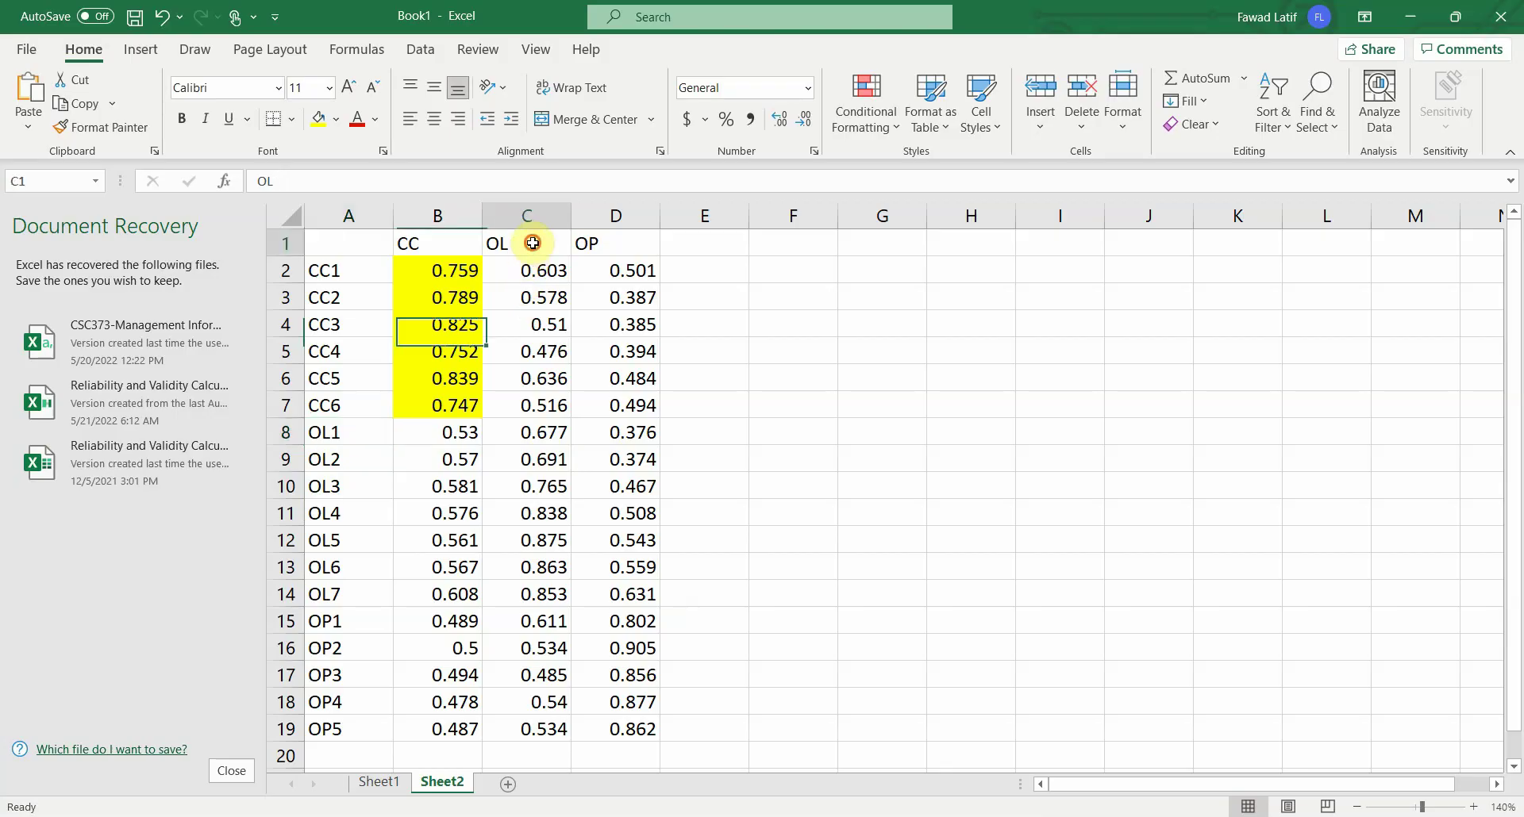
left_click(546, 437)
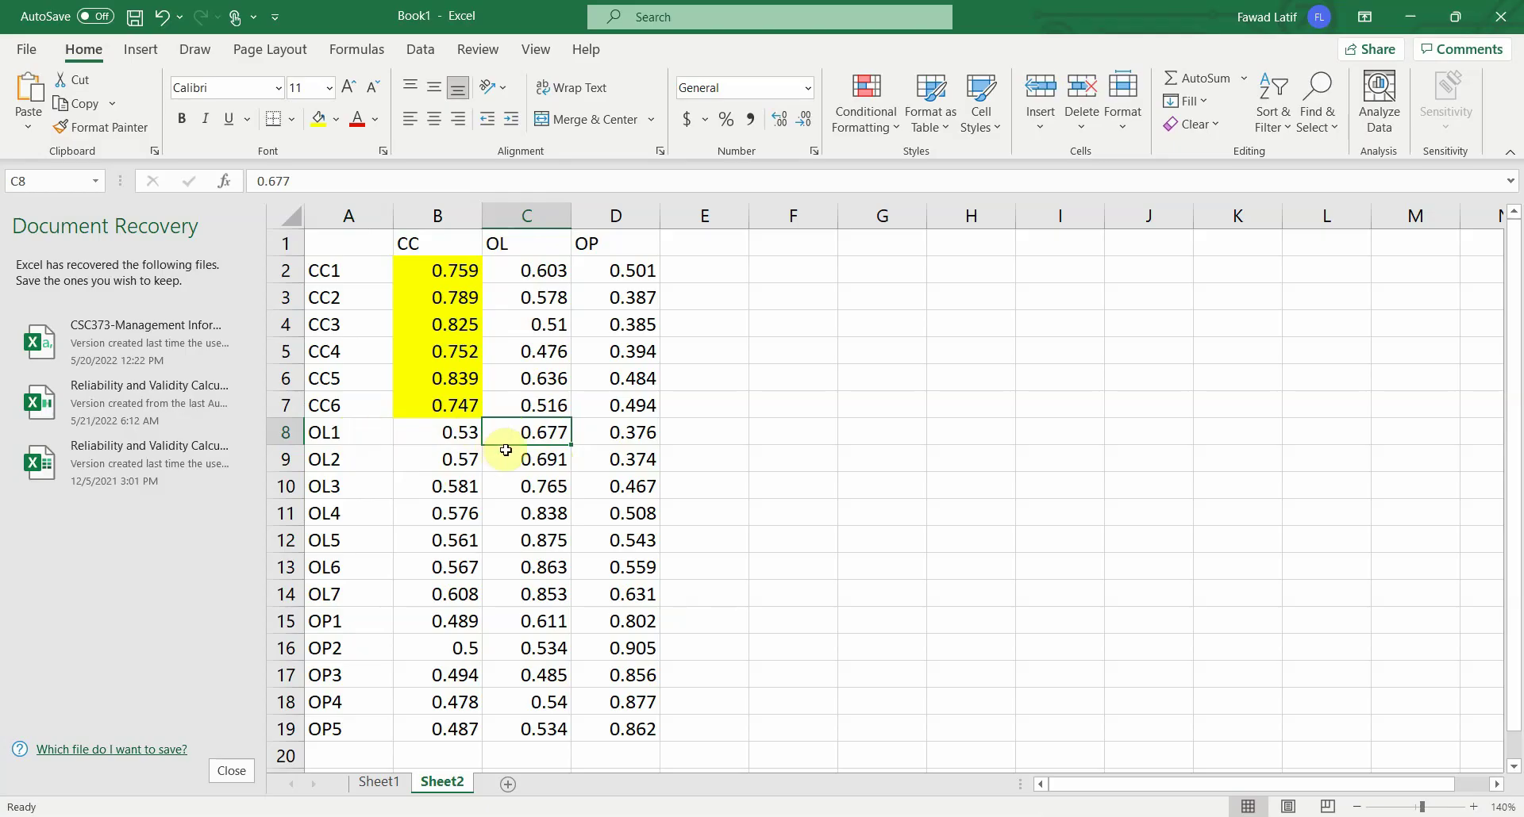
left_click(341, 434)
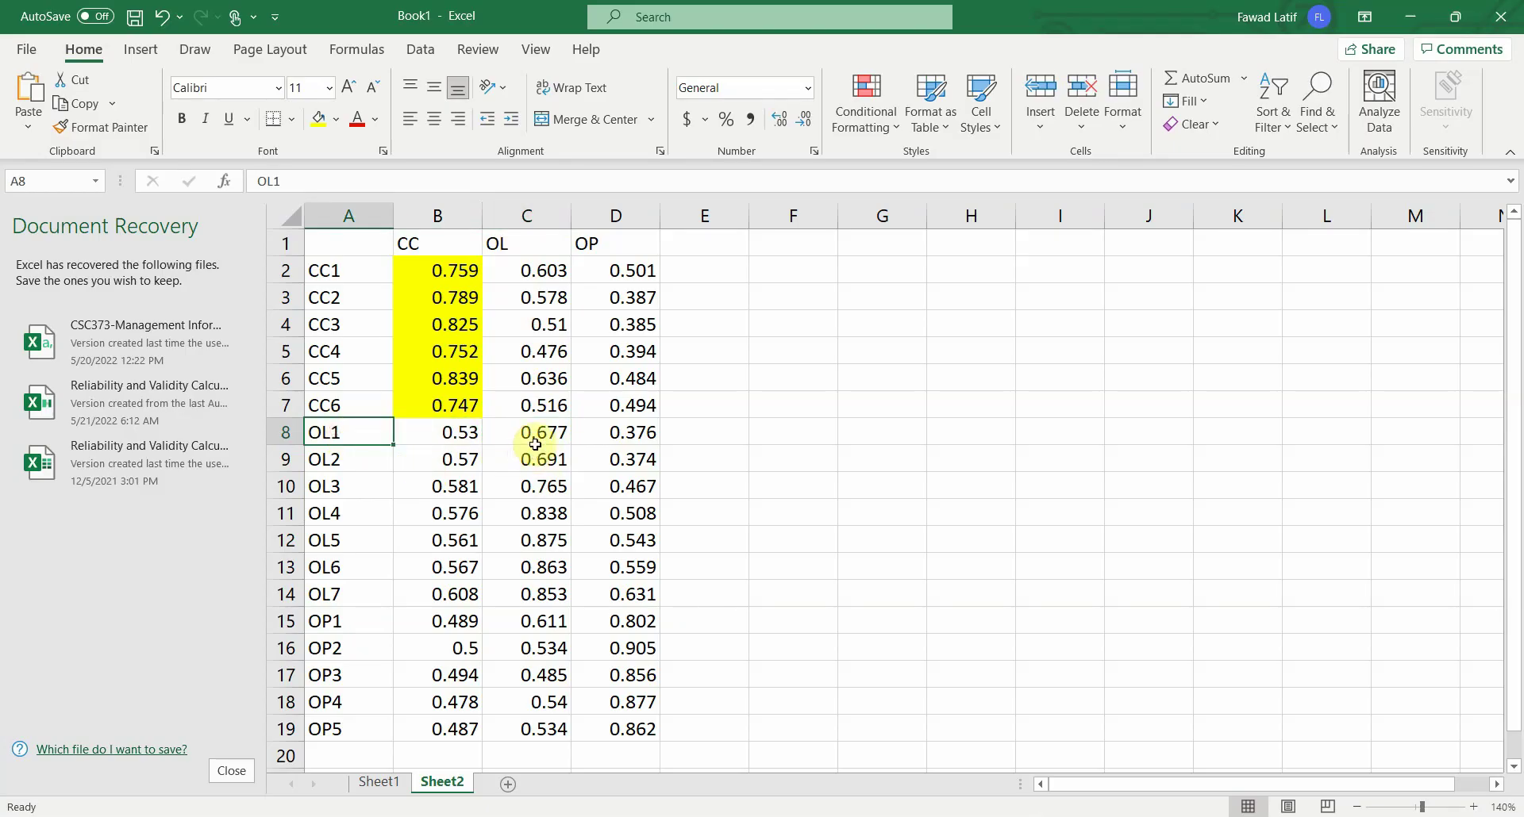
left_click_drag(544, 434, 549, 588)
left_click(318, 119)
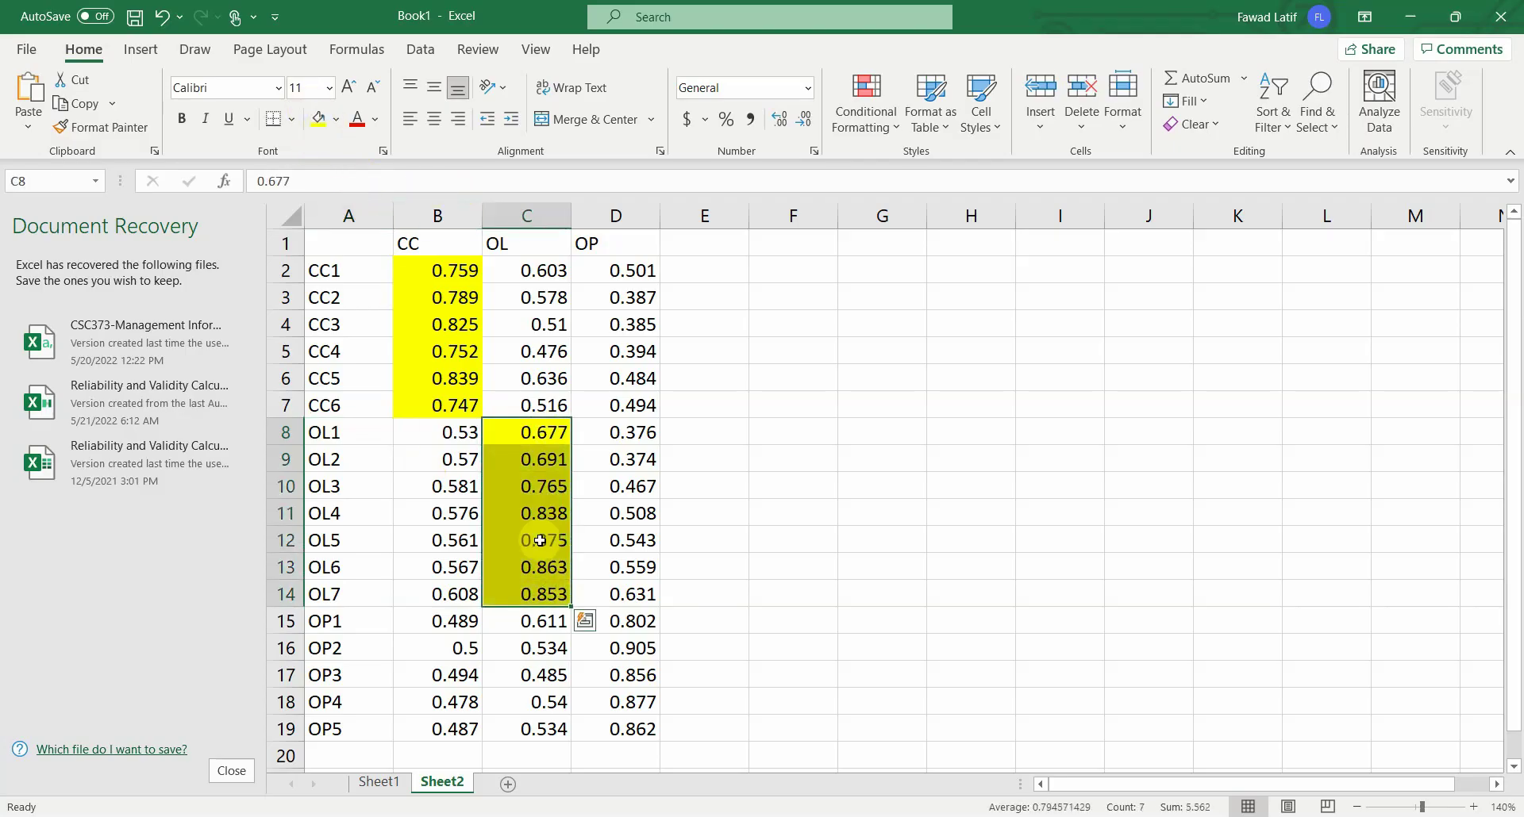
Apply the yellow fill to the OP1 to OP5 loadings on the OP construct (D15:D19)
left_click_drag(633, 622, 647, 729)
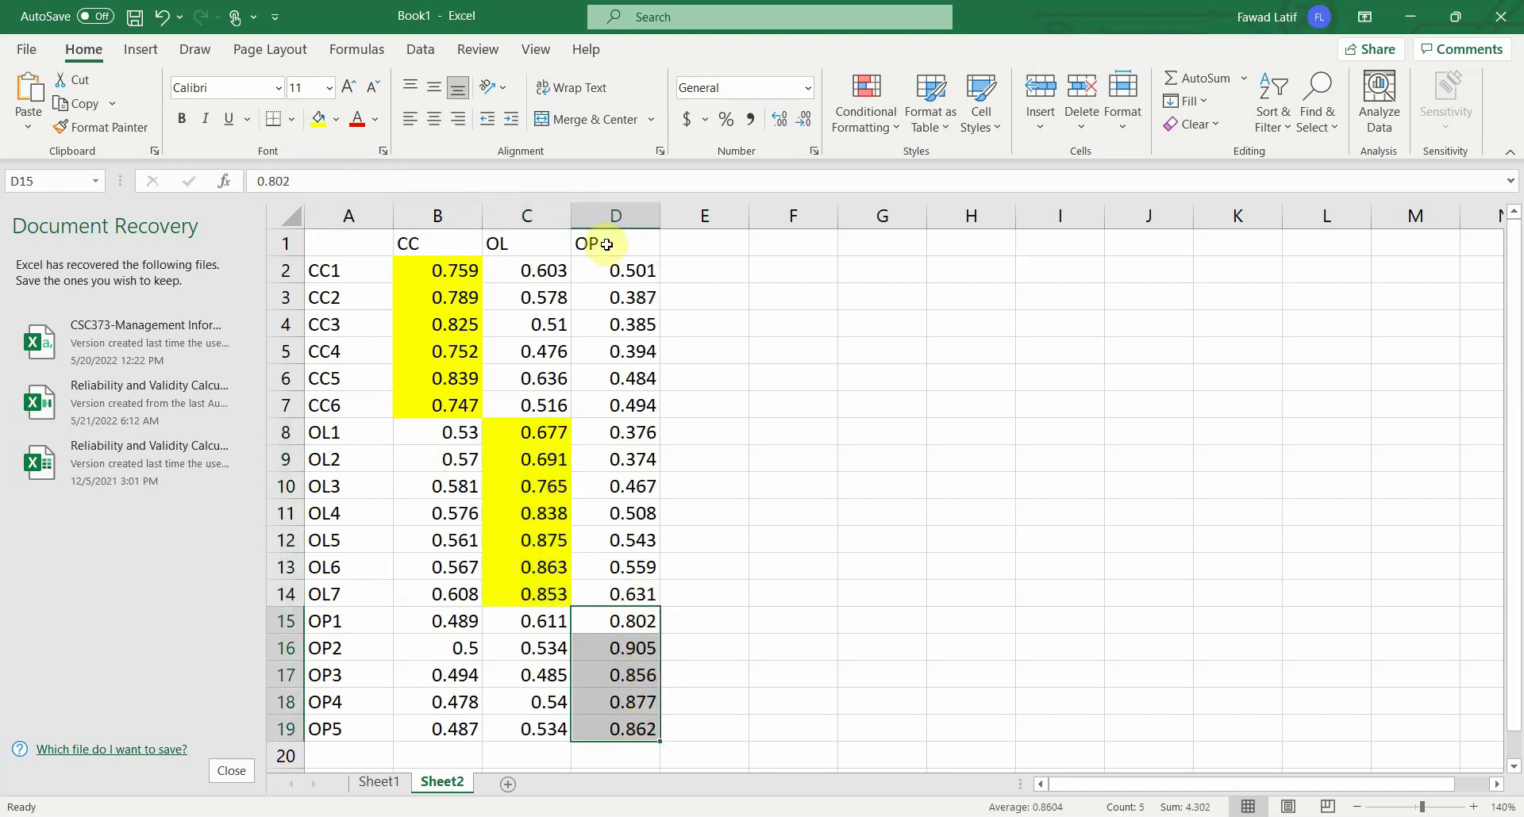
left_click(517, 623)
left_click(474, 620)
left_click_drag(627, 623, 626, 716)
left_click(310, 125)
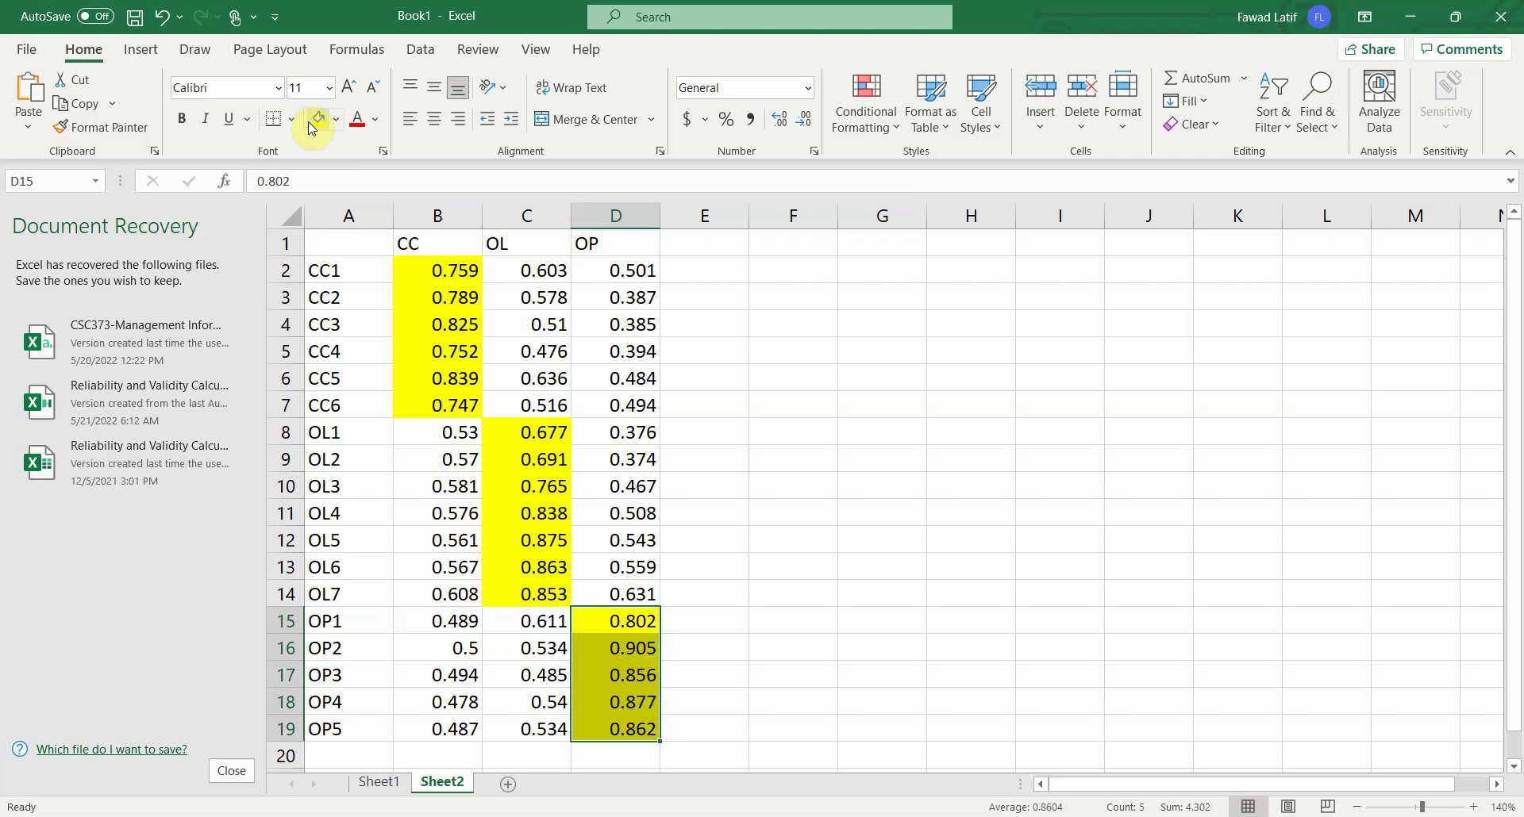
Switch to PowerPoint and run the slide show from the "Issues in Discriminant Validity" slide on to the following slide
left_click(1402, 24)
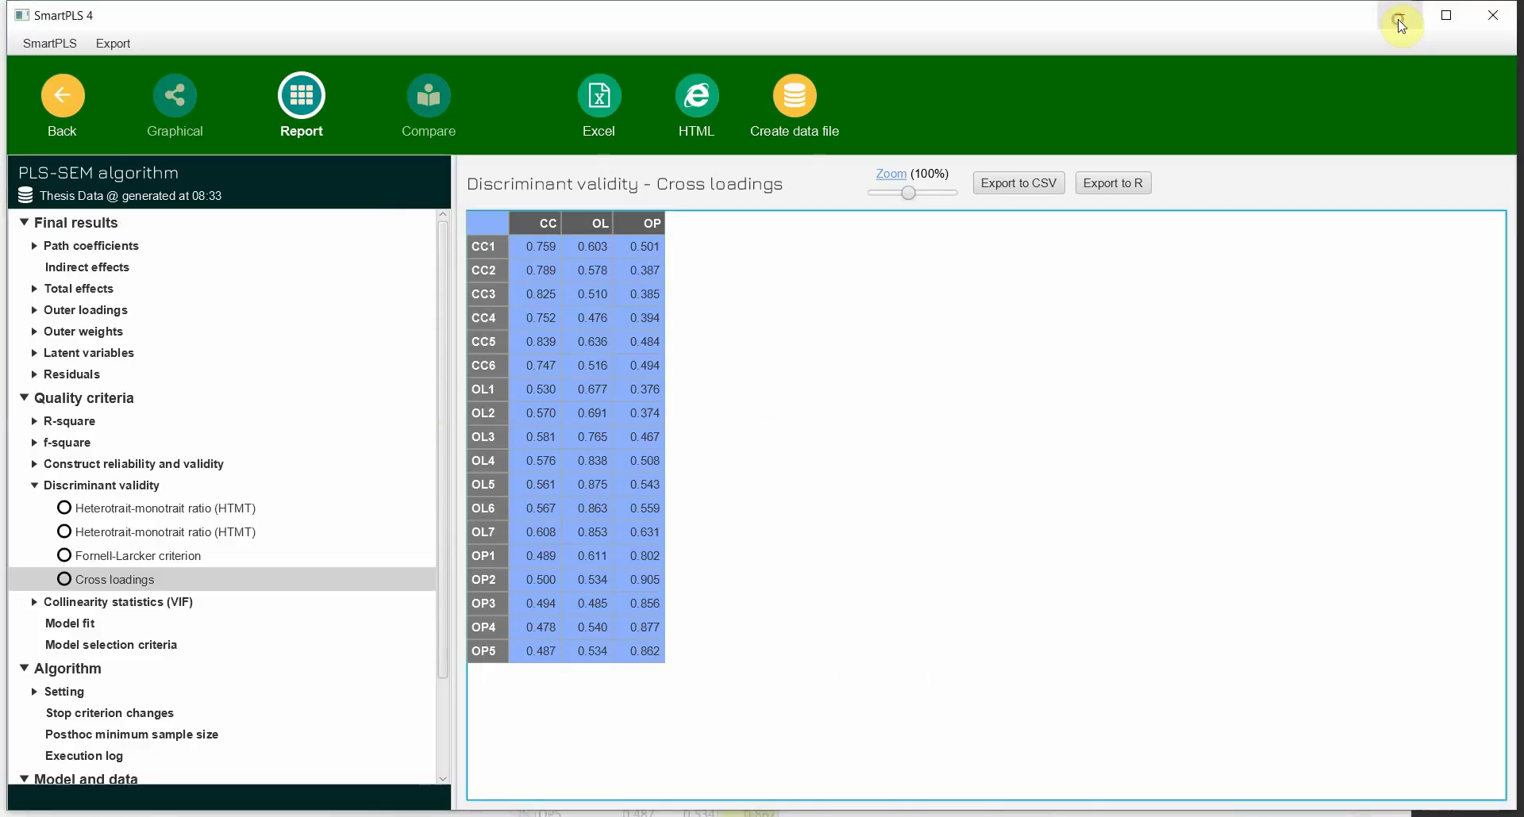
left_click(1401, 24)
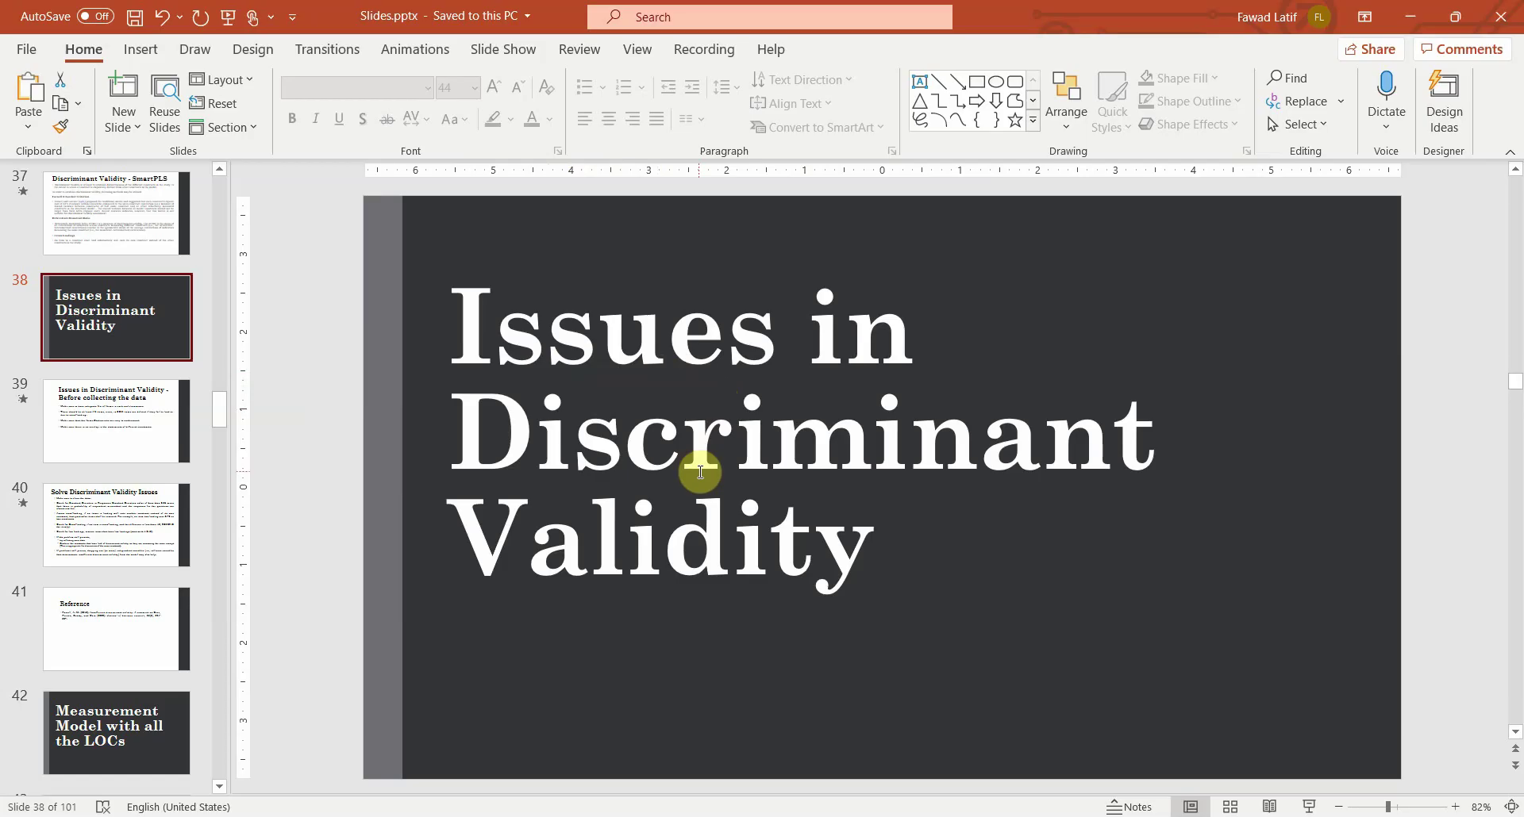
left_click(1309, 806)
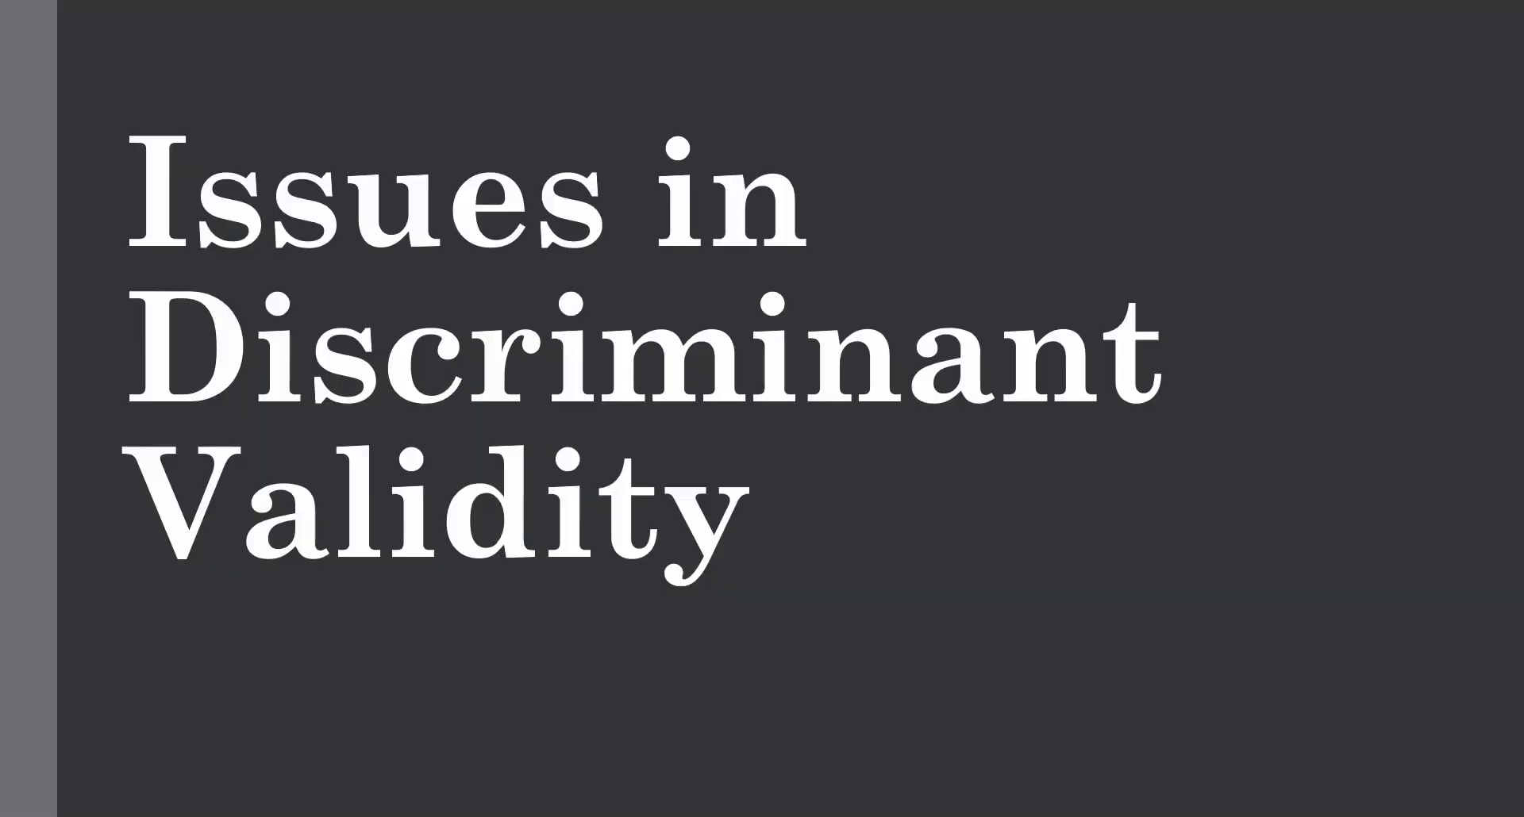
left_click(960, 387)
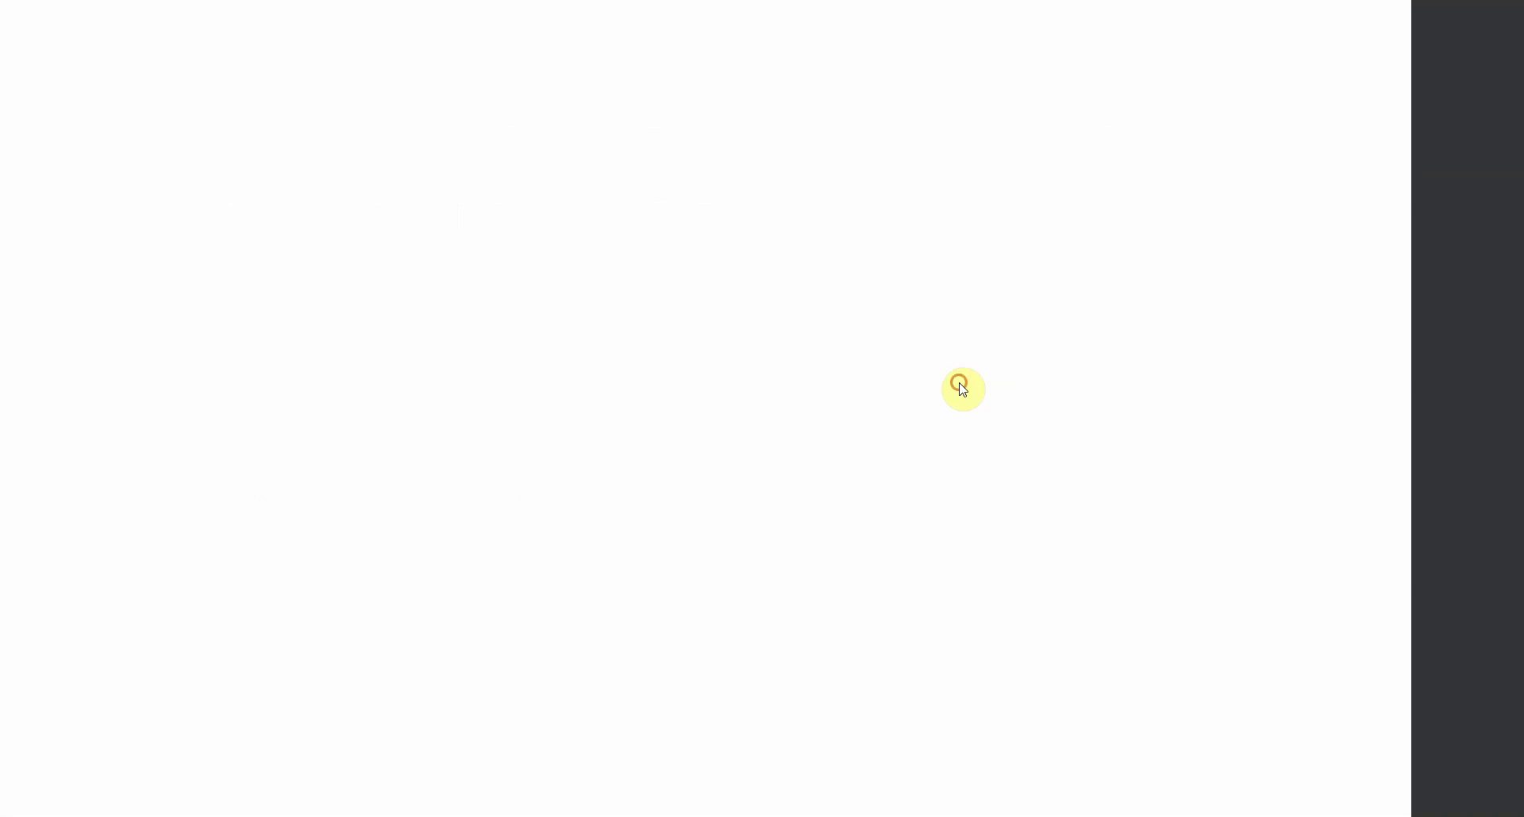